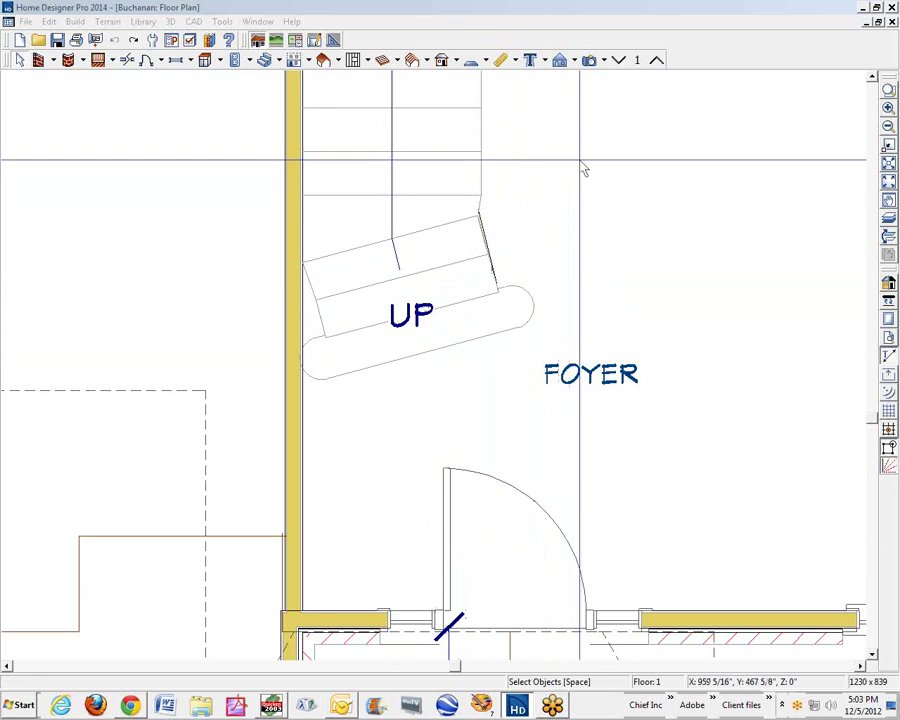
Review the specification of the lower stair section in the foyer and remove its rounded starter tread
{"action": "left_click", "coordinate": [390, 279]}
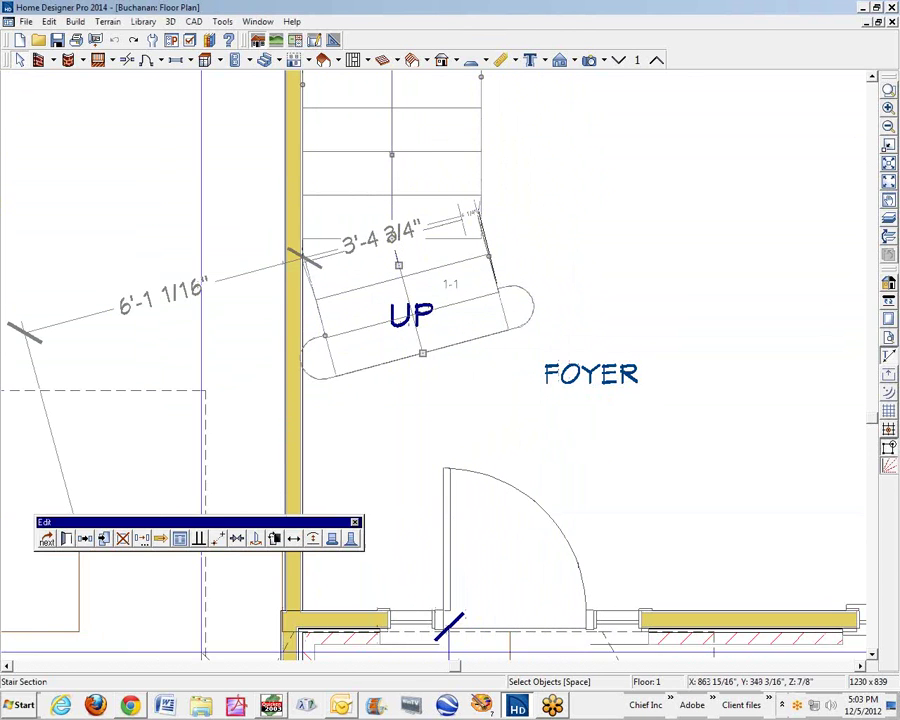
{"action": "left_click", "coordinate": [66, 540]}
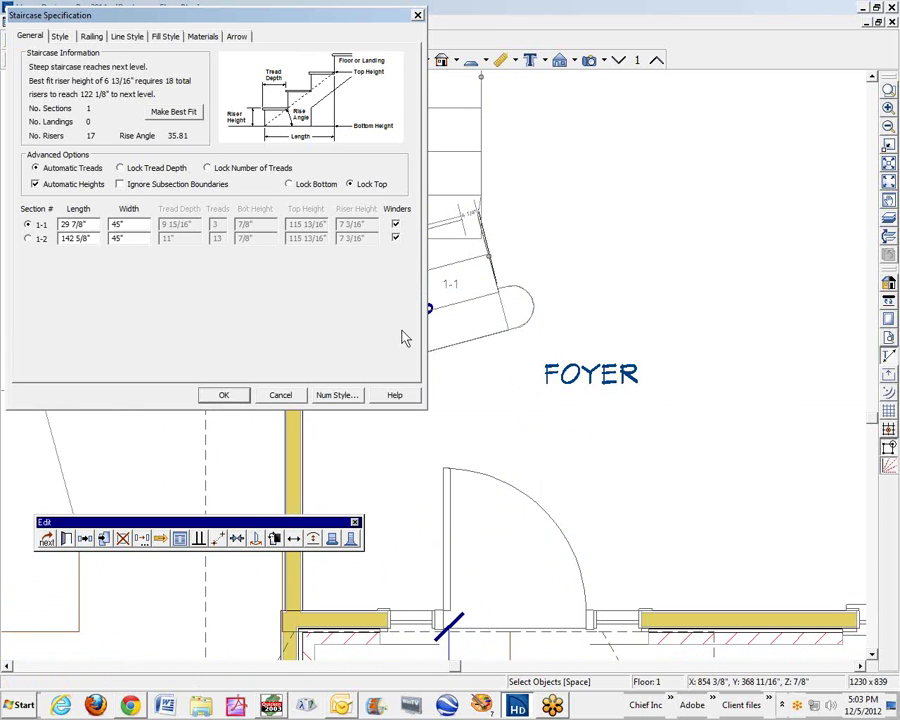
{"action": "left_click", "coordinate": [236, 395]}
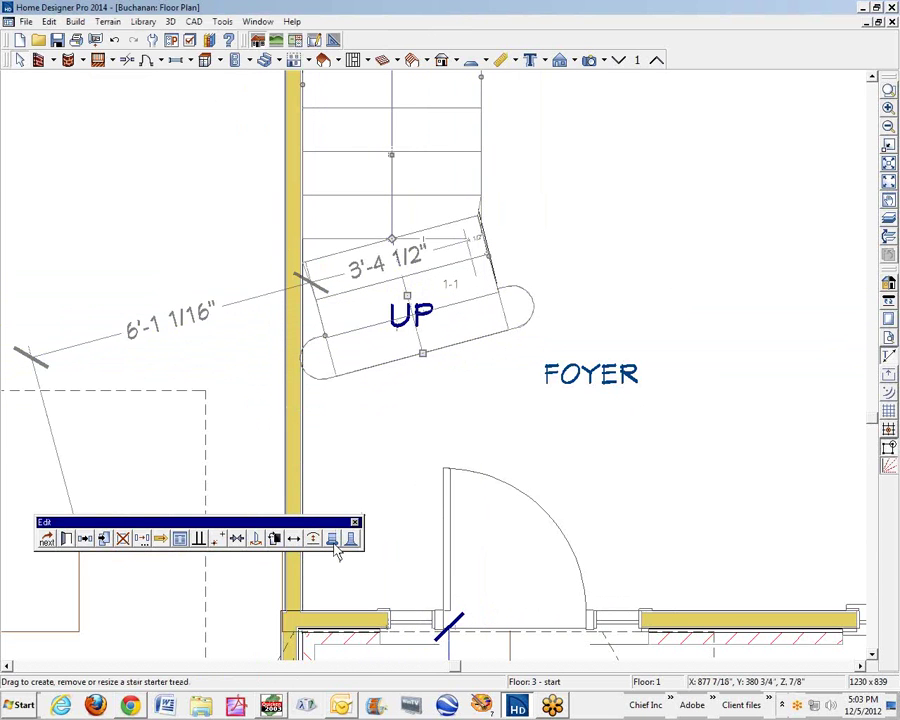
{"action": "left_click", "coordinate": [333, 541]}
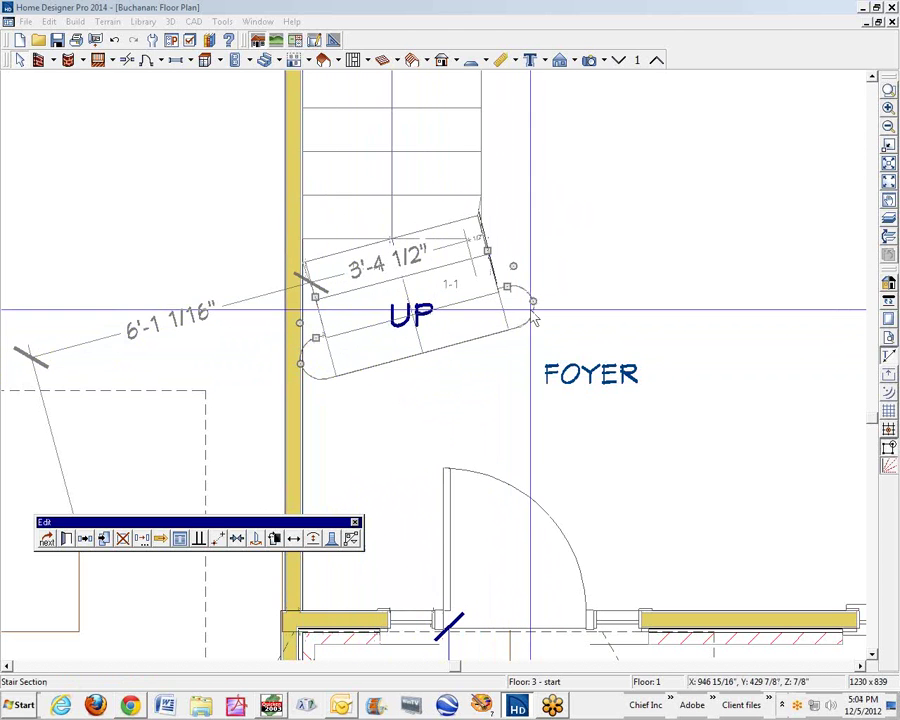
{"action": "left_click_drag", "start_coordinate": [533, 300], "coordinate": [495, 272]}
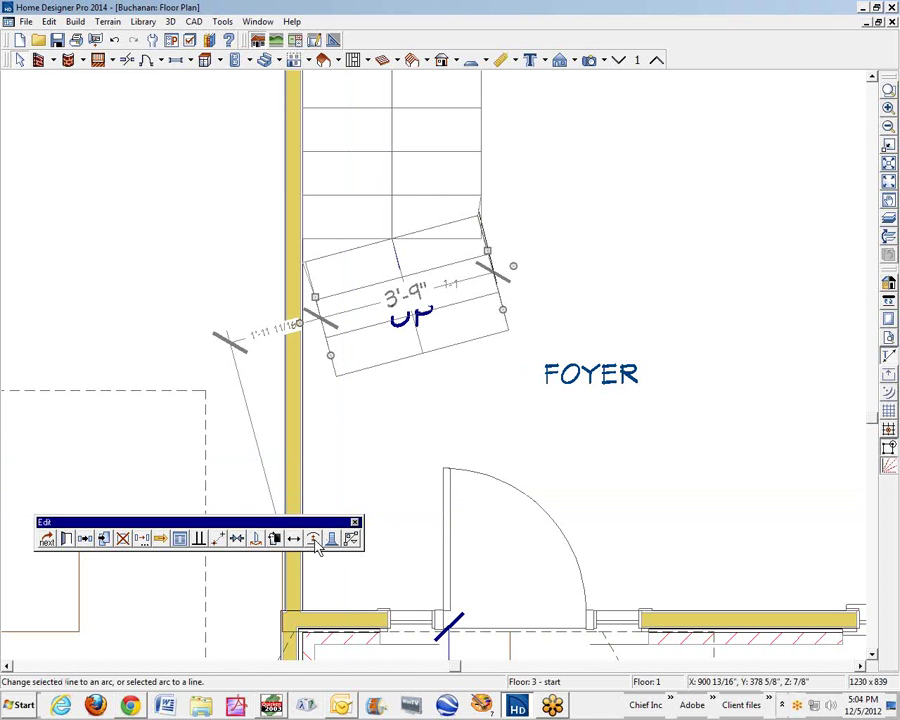
Curve the lower stair section's sides so the bottom treads fan toward the foyer, and remove the starter bulge on the wall side
{"action": "left_click_drag", "start_coordinate": [300, 522], "coordinate": [573, 418]}
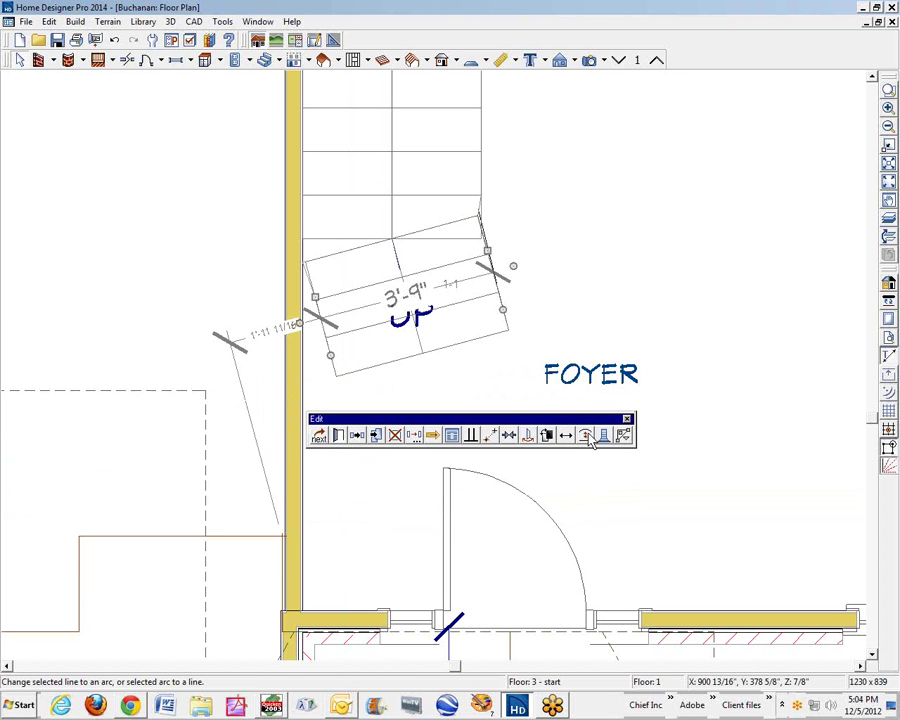
{"action": "left_click", "coordinate": [590, 440]}
{"action": "left_click_drag", "start_coordinate": [505, 310], "coordinate": [384, 334]}
{"action": "left_click_drag", "start_coordinate": [455, 419], "coordinate": [462, 492]}
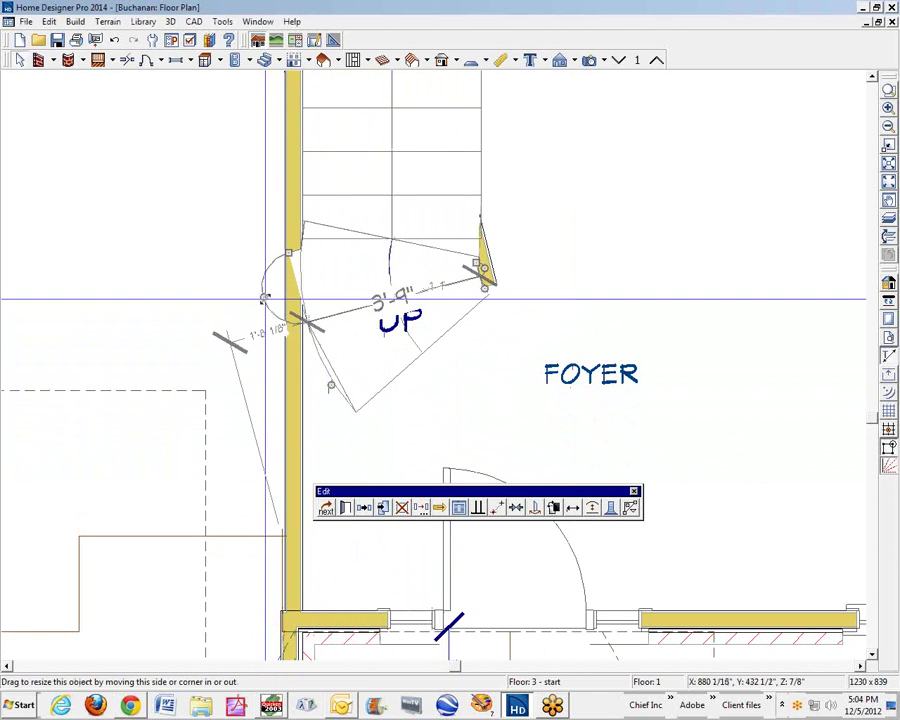
{"action": "left_click_drag", "start_coordinate": [265, 297], "coordinate": [304, 326]}
{"action": "left_click", "coordinate": [684, 369]}
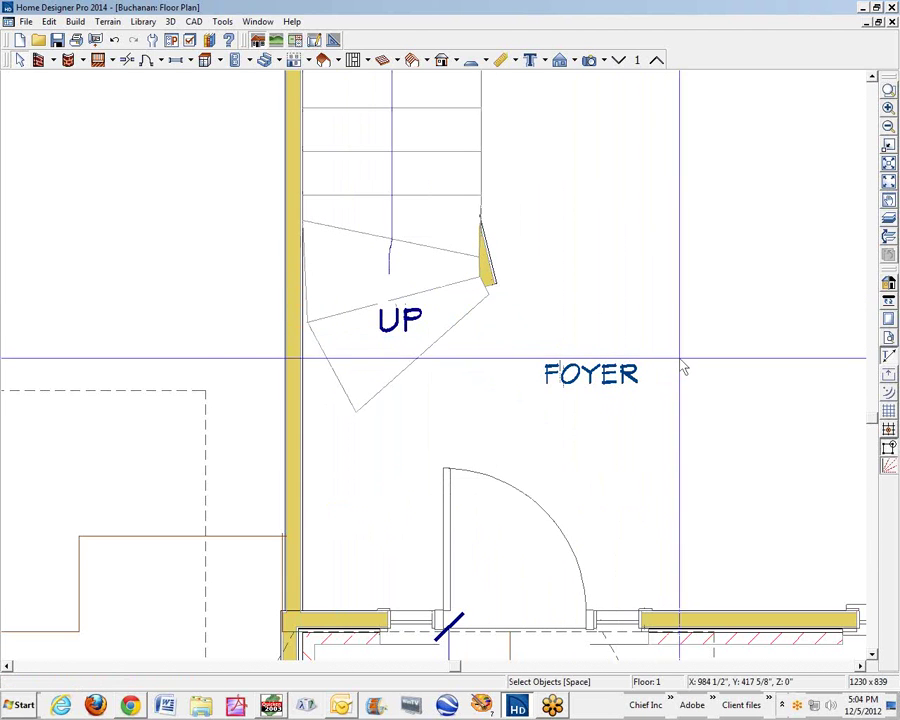
Examine the reshaped bottom treads in a full camera view aimed from the living room at the staircase, and close the view
{"action": "scroll", "coordinate": [684, 369], "scroll_direction": "down", "scroll_amount": 1}
{"action": "left_click", "coordinate": [888, 126]}
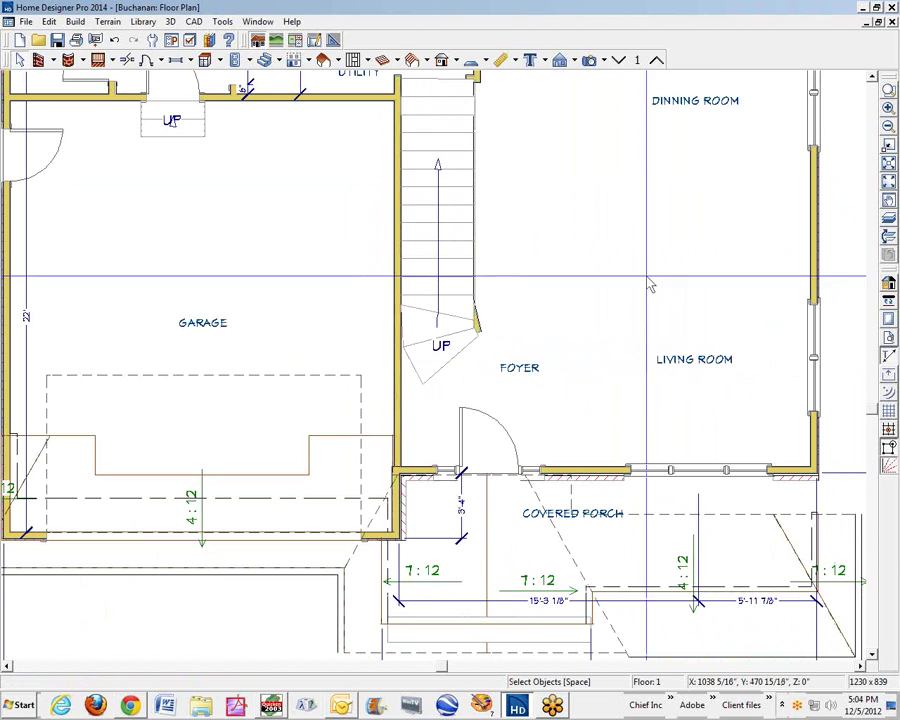
{"action": "left_click", "coordinate": [590, 60]}
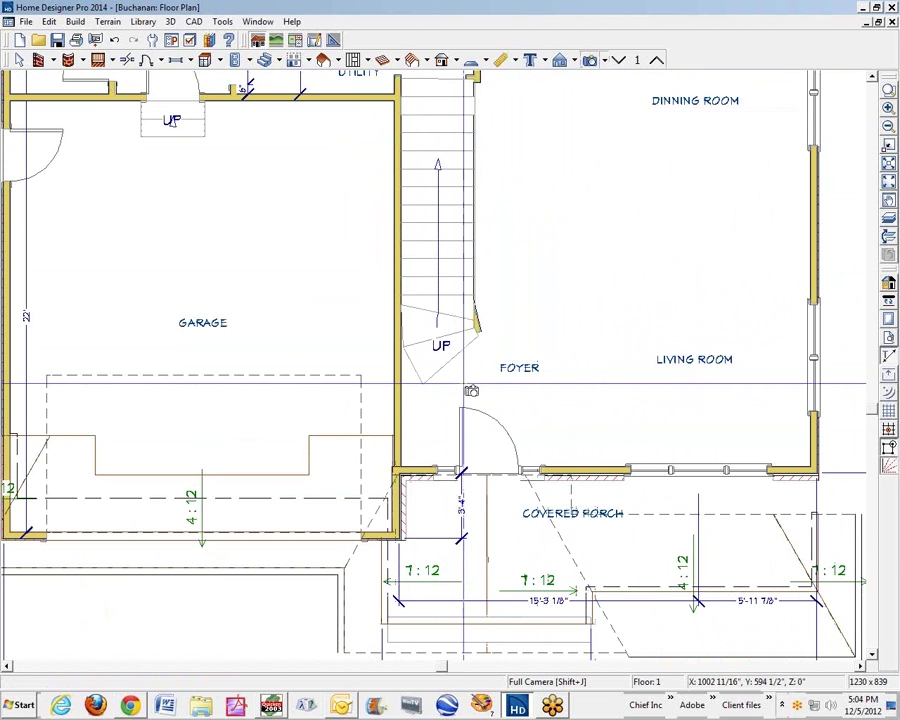
{"action": "left_click_drag", "start_coordinate": [680, 428], "coordinate": [459, 312]}
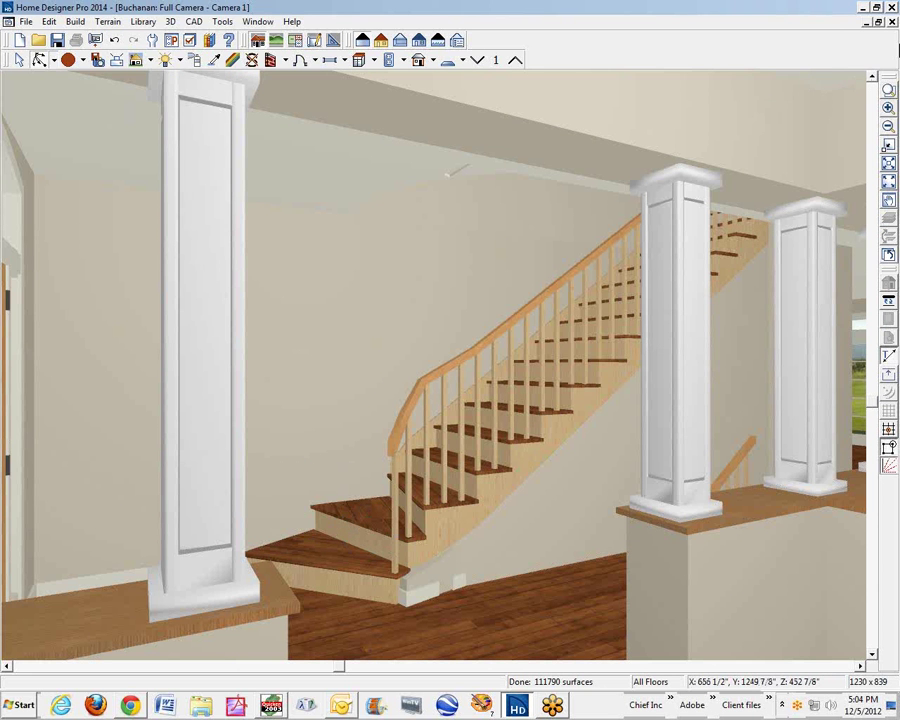
{"action": "key", "text": "ctrl+w"}
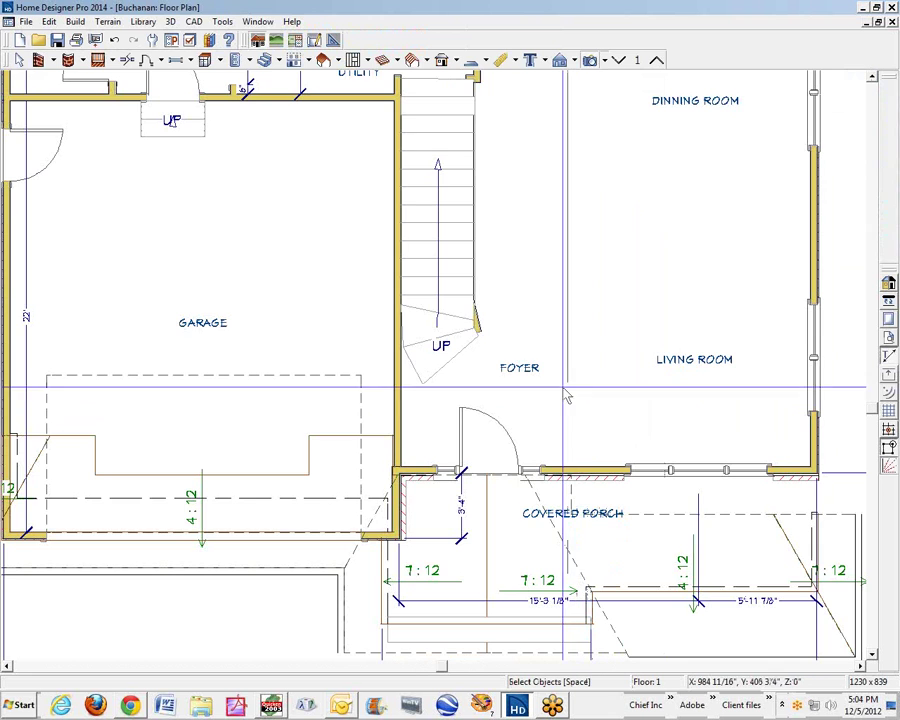
Remove the leftover wedge of wall beside the fanned bottom treads on the foyer side
{"action": "scroll", "coordinate": [496, 330], "scroll_direction": "up", "scroll_amount": 2}
{"action": "scroll", "coordinate": [507, 334], "scroll_direction": "up", "scroll_amount": 3}
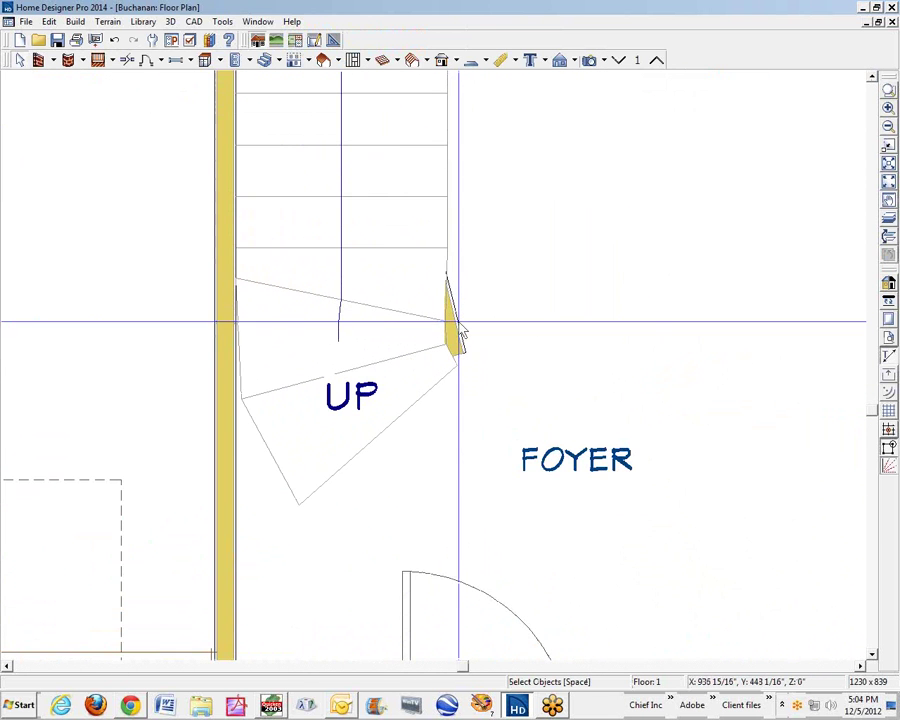
{"action": "scroll", "coordinate": [428, 412], "scroll_direction": "up", "scroll_amount": 1}
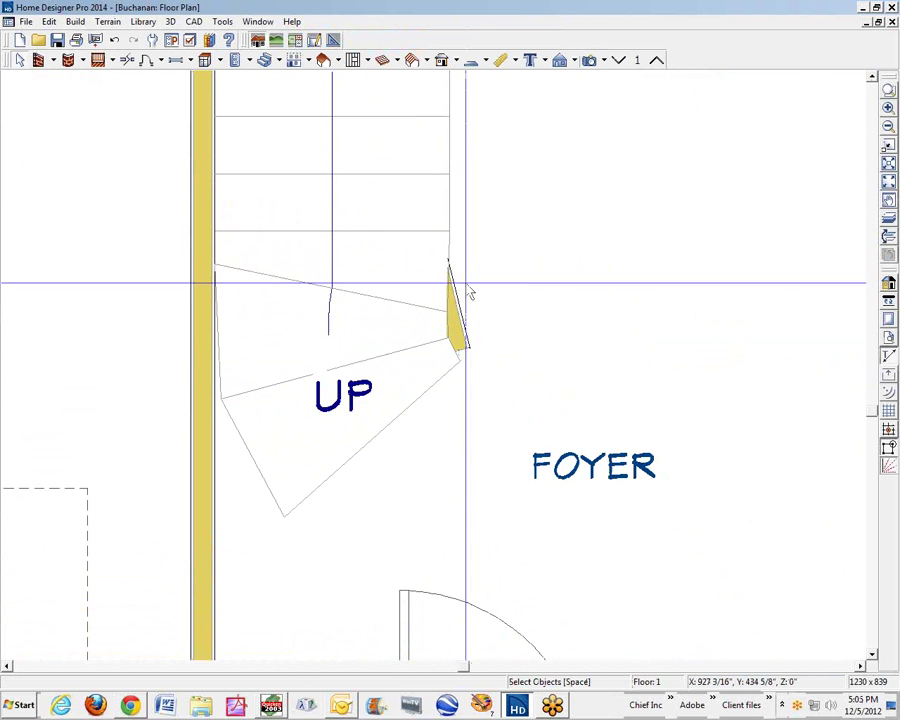
{"action": "left_click_drag", "start_coordinate": [463, 330], "coordinate": [445, 300]}
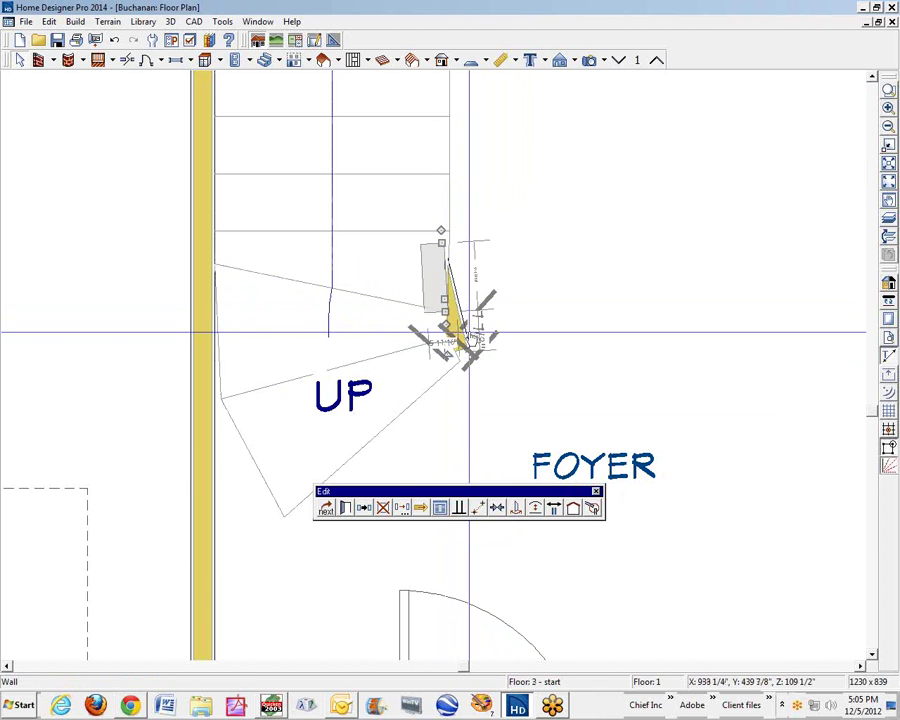
{"action": "left_click", "coordinate": [468, 336]}
{"action": "left_click", "coordinate": [460, 312]}
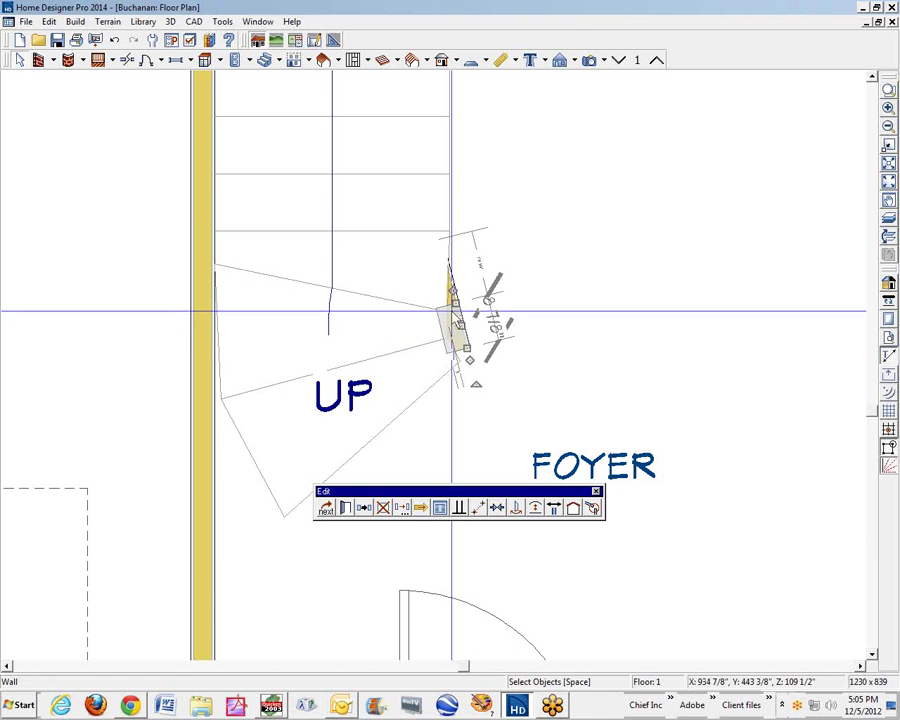
{"action": "left_click_drag", "start_coordinate": [456, 305], "coordinate": [447, 332]}
{"action": "key", "text": "Delete"}
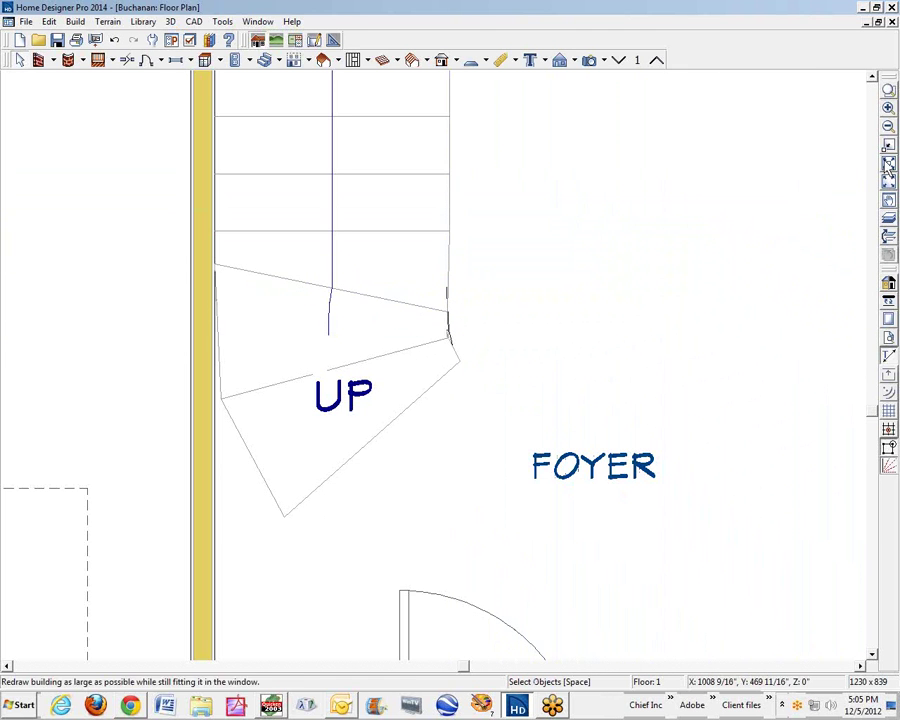
Inspect the staircase in a new full camera view, orbiting to look up the flight from its fanned bottom treads
{"action": "left_click", "coordinate": [888, 126]}
{"action": "left_click", "coordinate": [590, 60]}
{"action": "left_click_drag", "start_coordinate": [795, 450], "coordinate": [542, 358]}
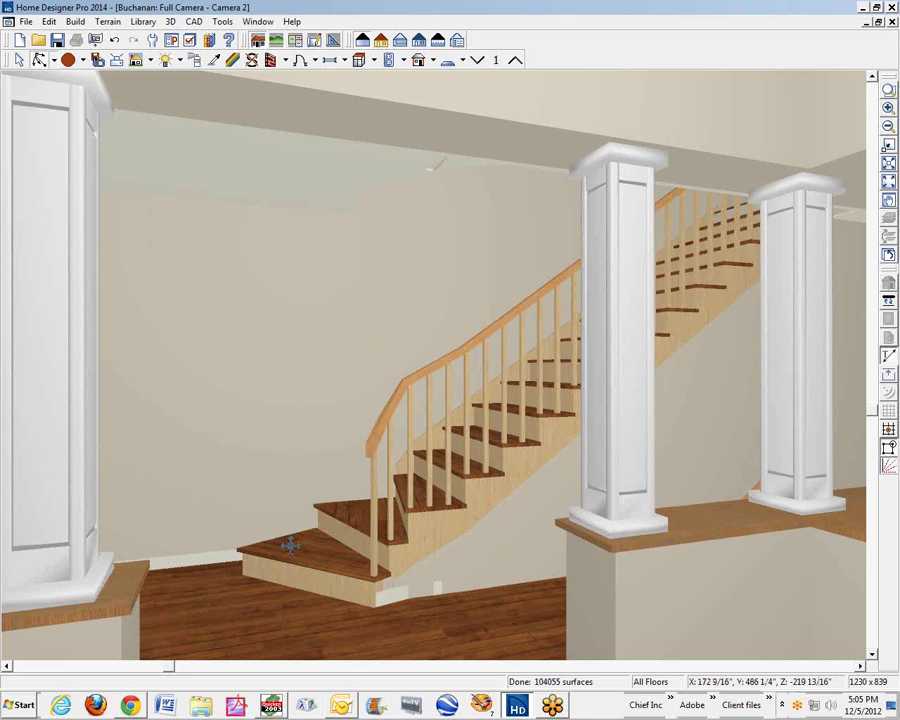
{"action": "left_click_drag", "start_coordinate": [290, 545], "coordinate": [362, 627]}
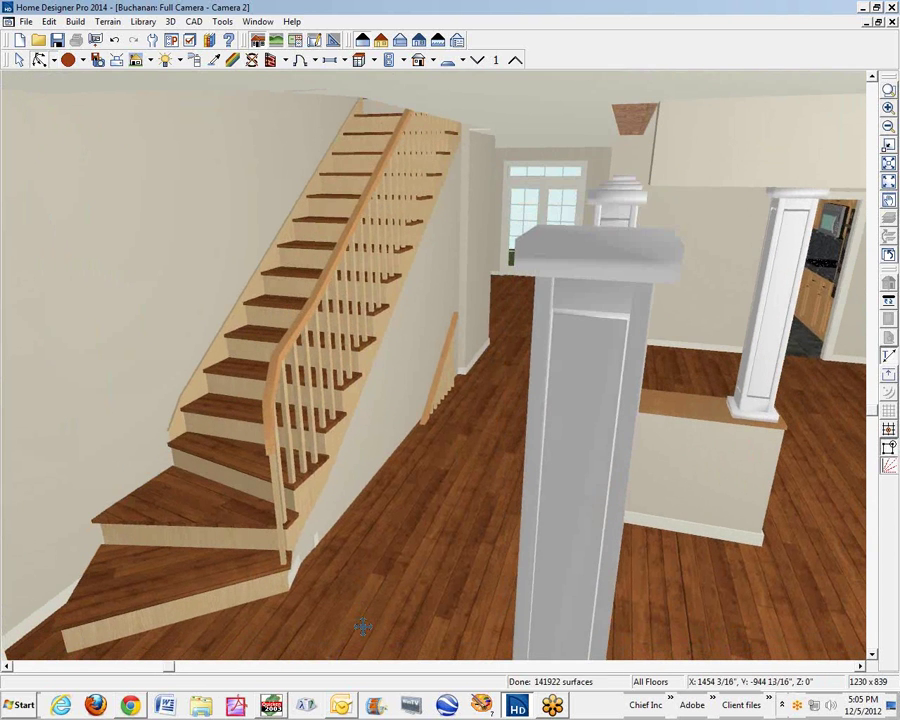
{"action": "mouse_move", "coordinate": [139, 620]}
{"action": "left_mouse_down"}
{"action": "mouse_move", "coordinate": [135, 609]}
{"action": "mouse_move", "coordinate": [187, 623]}
{"action": "mouse_move", "coordinate": [141, 627]}
{"action": "mouse_move", "coordinate": [108, 615]}
{"action": "mouse_move", "coordinate": [125, 593]}
{"action": "mouse_move", "coordinate": [127, 616]}
{"action": "left_mouse_up"}
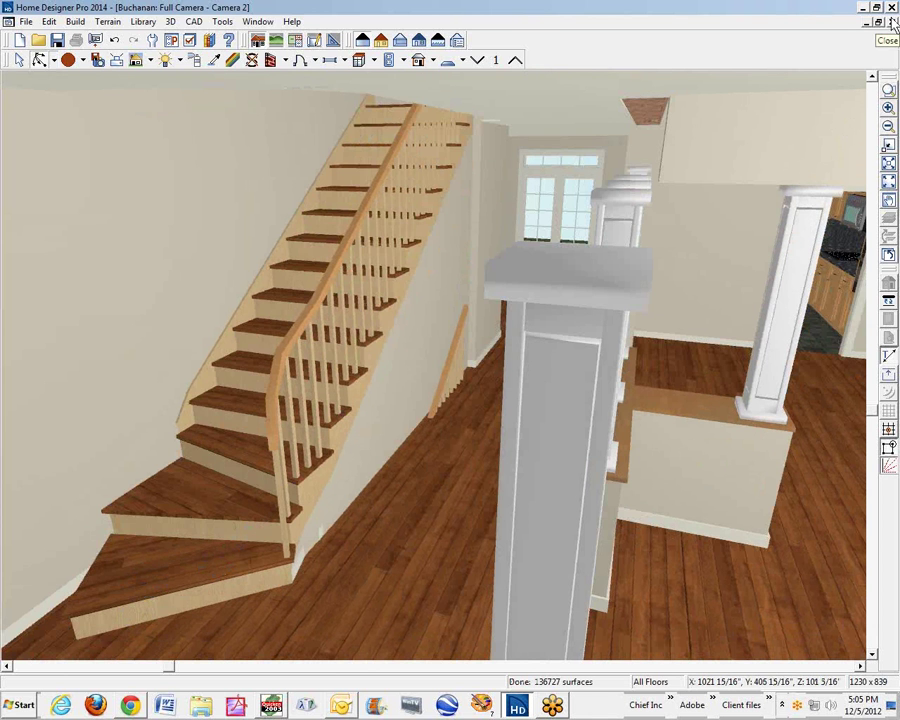
Turn off Stringer at Wall in the staircase's style settings and close the camera view
{"action": "right_click", "coordinate": [283, 277]}
{"action": "left_click", "coordinate": [350, 293]}
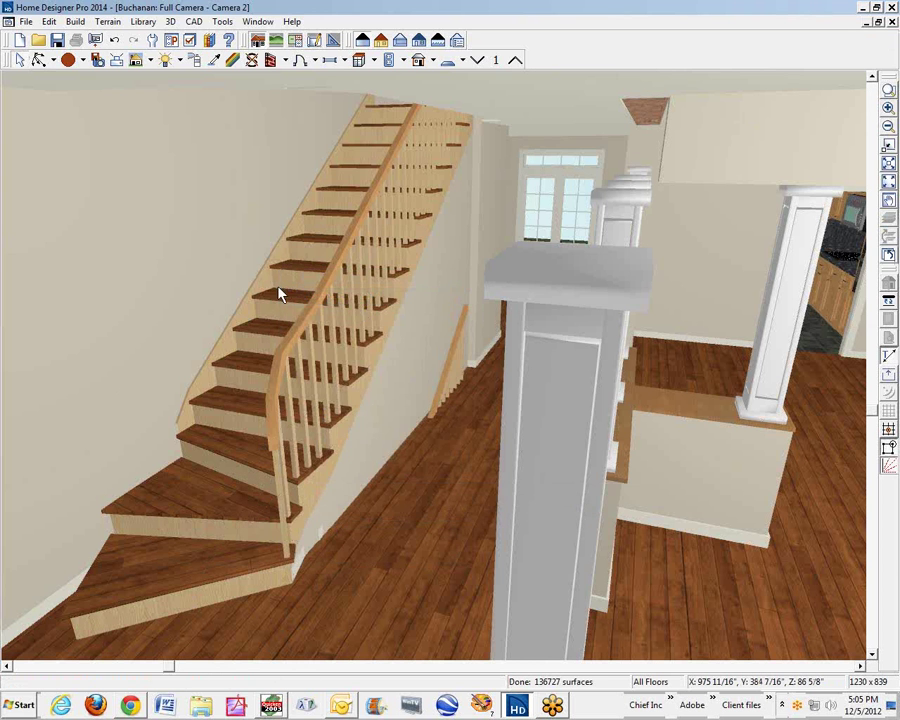
{"action": "right_click", "coordinate": [287, 294]}
{"action": "left_click", "coordinate": [363, 333]}
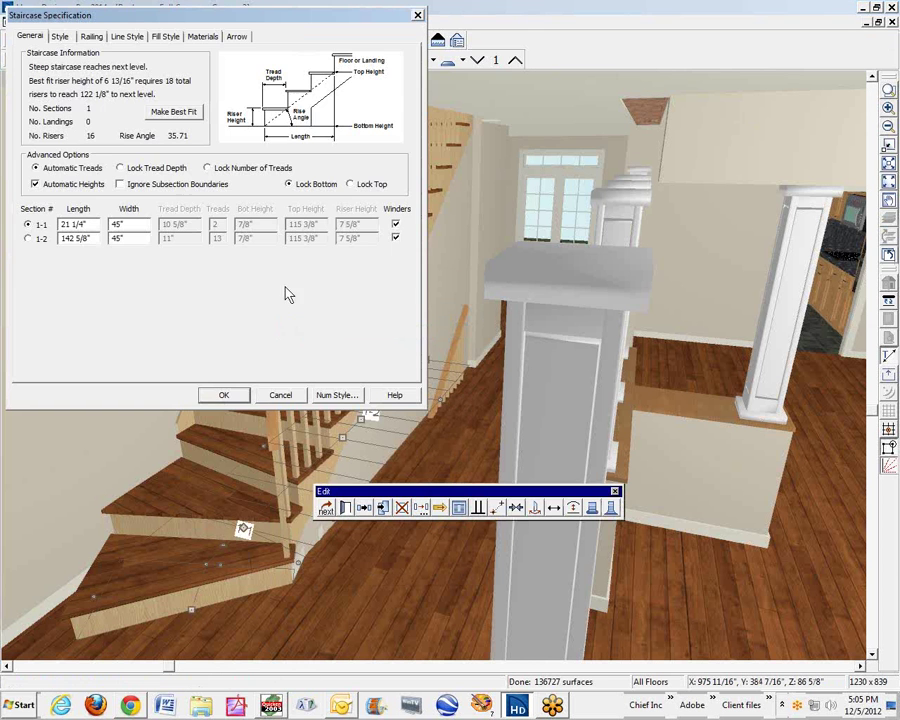
{"action": "left_click", "coordinate": [60, 36]}
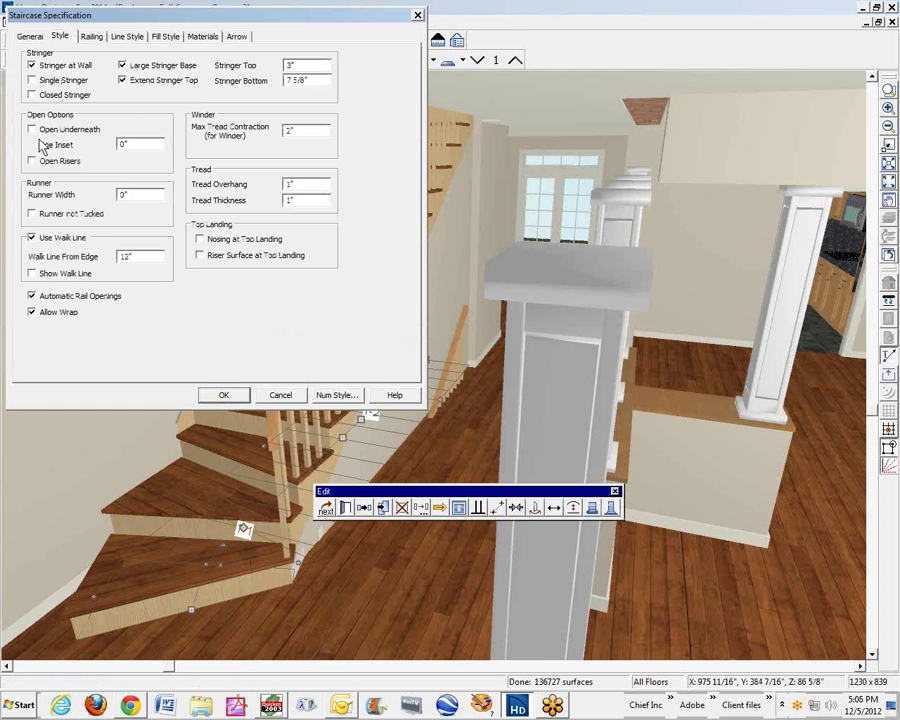
{"action": "left_click", "coordinate": [225, 396]}
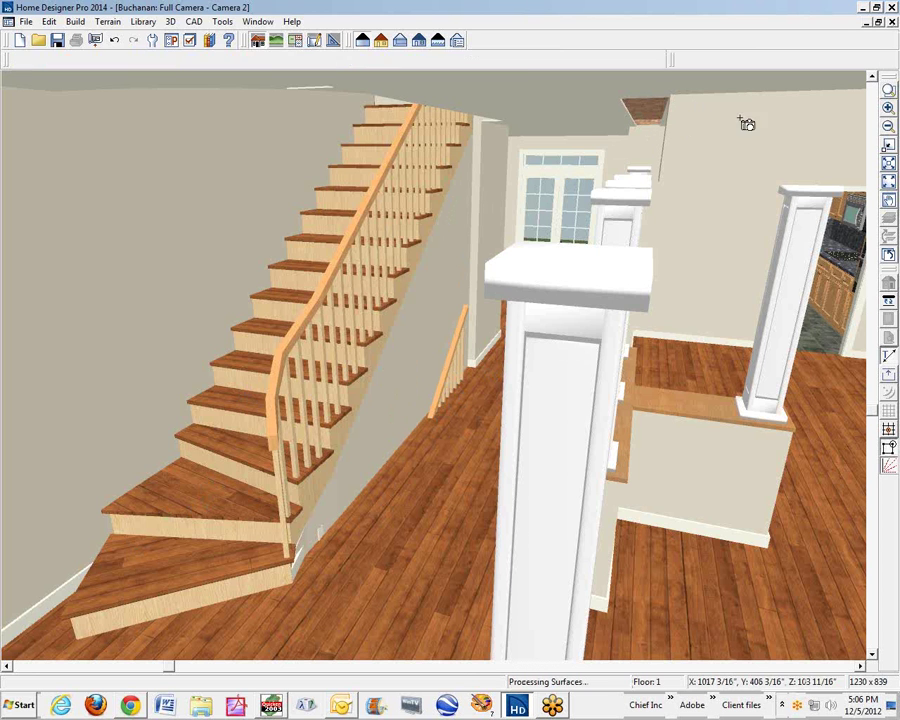
{"action": "left_click", "coordinate": [891, 21]}
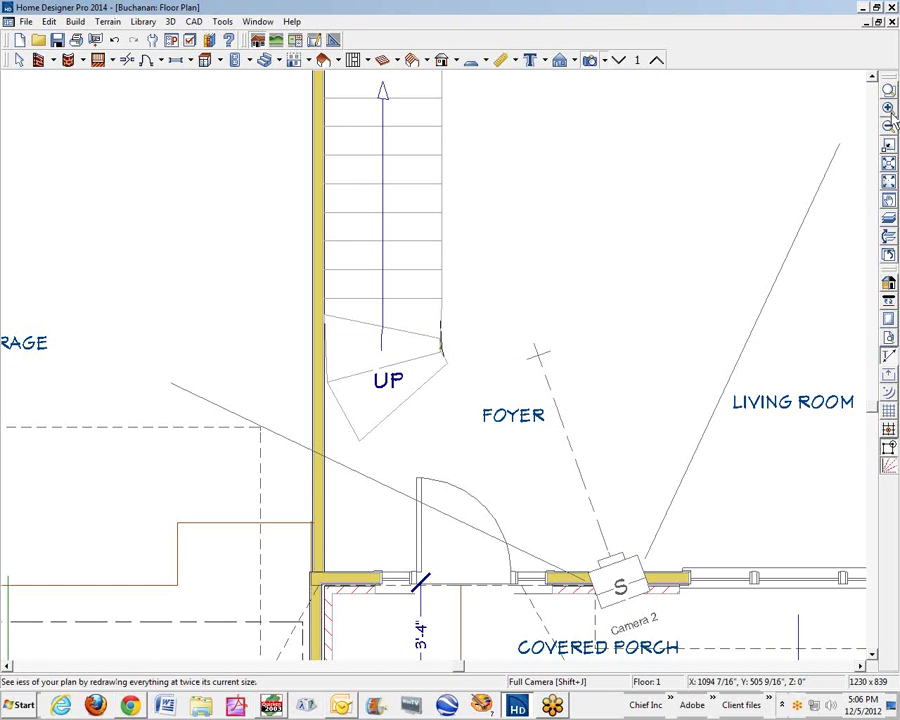
Check the section widths in the main-floor staircase's specification and leave it without changes
{"action": "left_click", "coordinate": [872, 77]}
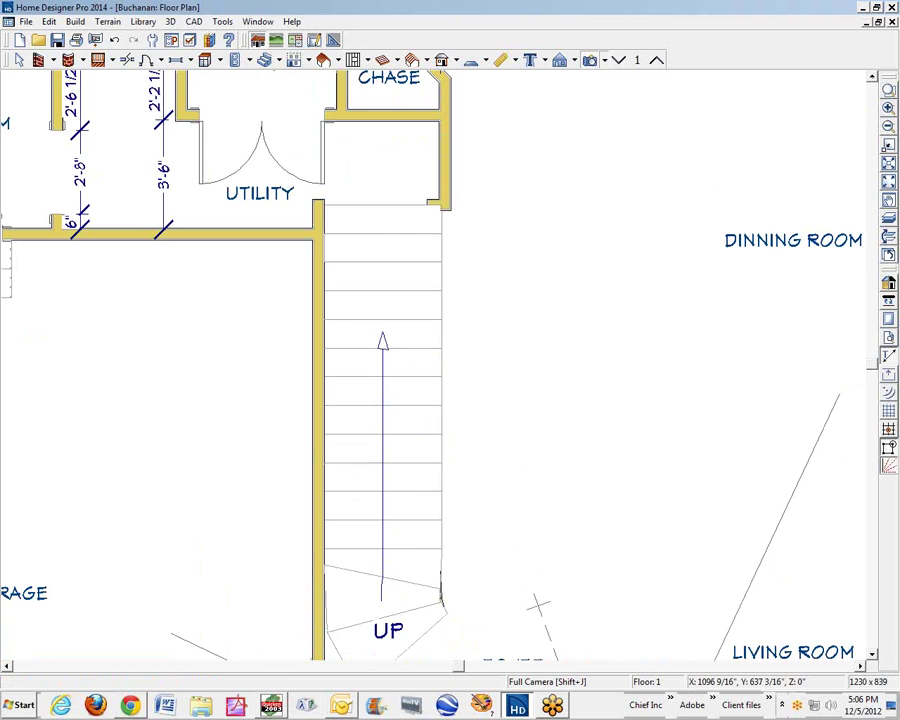
{"action": "left_click", "coordinate": [441, 434]}
{"action": "left_click_drag", "start_coordinate": [441, 444], "coordinate": [405, 430]}
{"action": "left_click", "coordinate": [345, 509]}
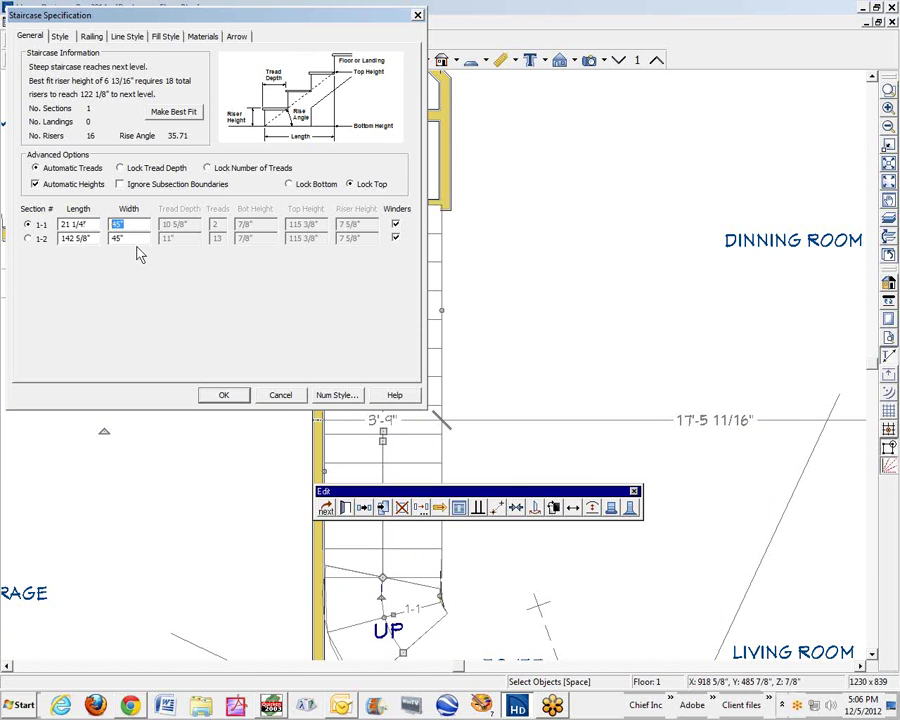
{"action": "left_click", "coordinate": [280, 396]}
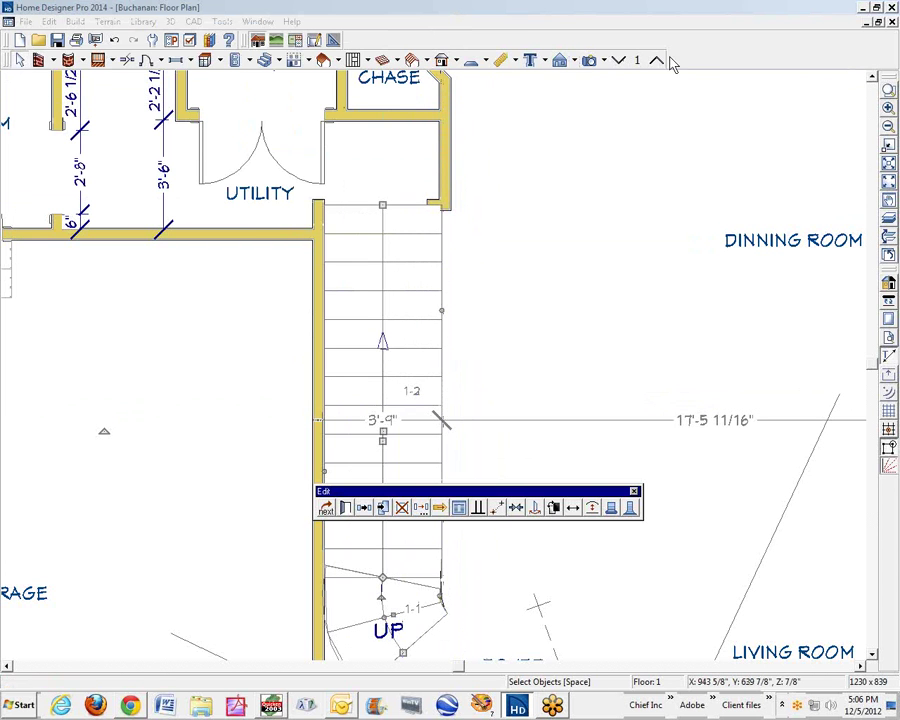
Superimpose the reference floor on the floor 0 plan and compare the basement stairs with the flight above
{"action": "left_click", "coordinate": [619, 61]}
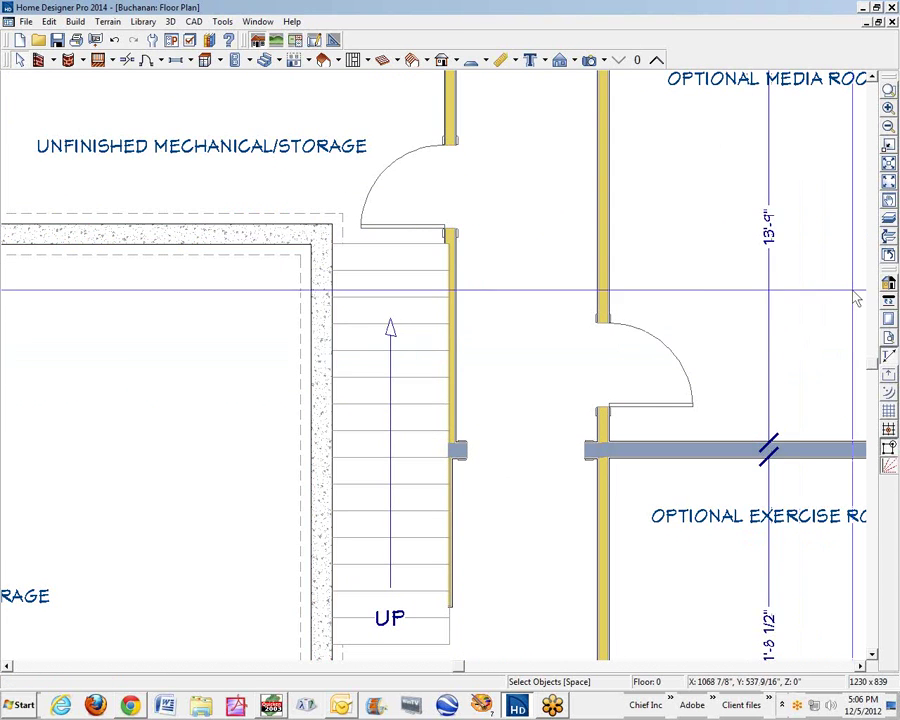
{"action": "left_click", "coordinate": [889, 221]}
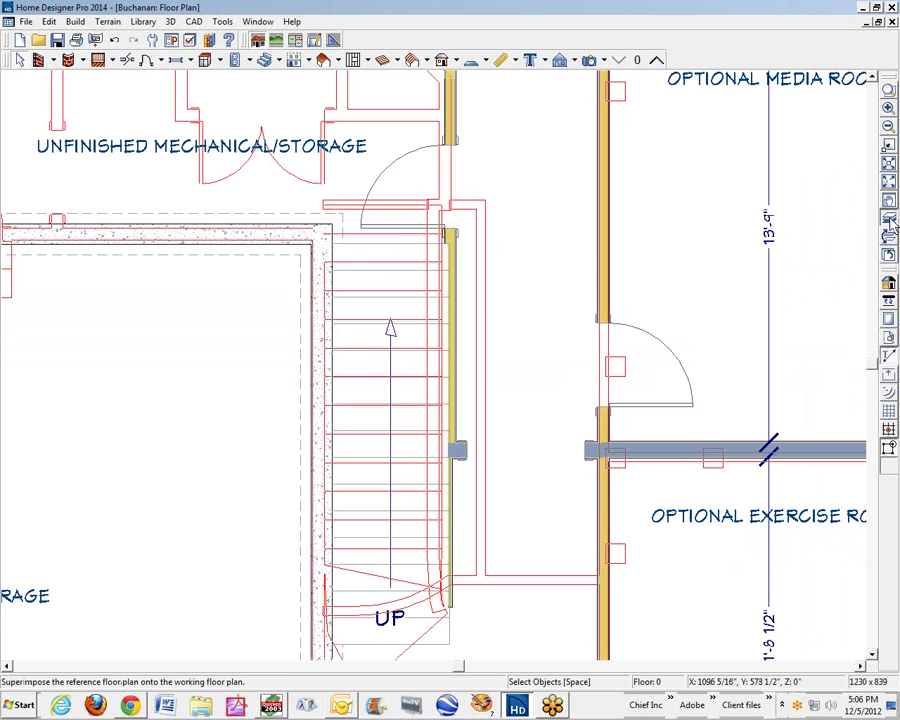
{"action": "left_click", "coordinate": [387, 412]}
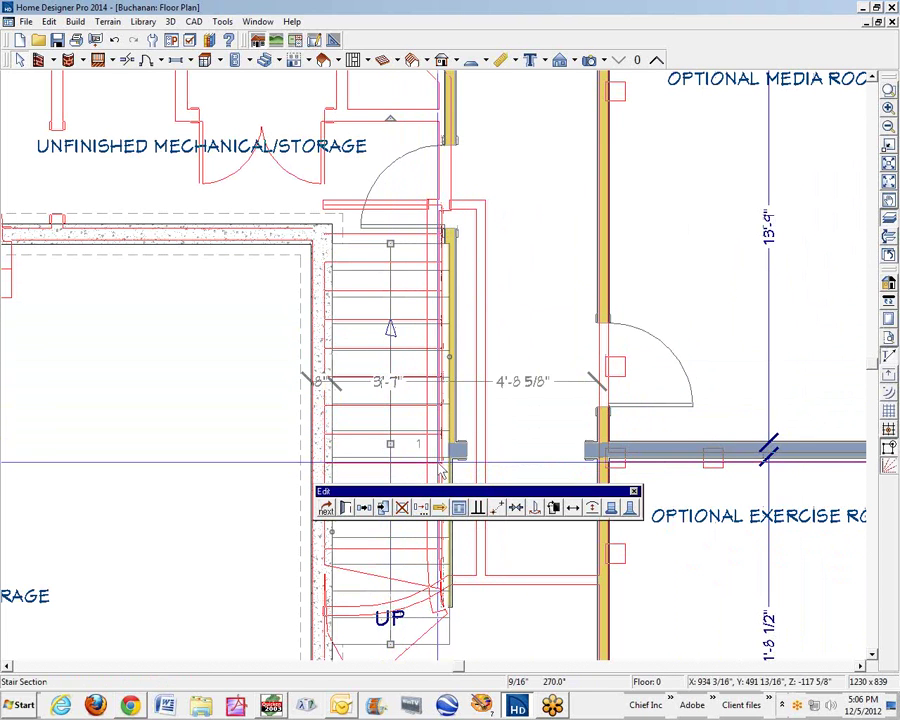
{"action": "key", "text": "Escape"}
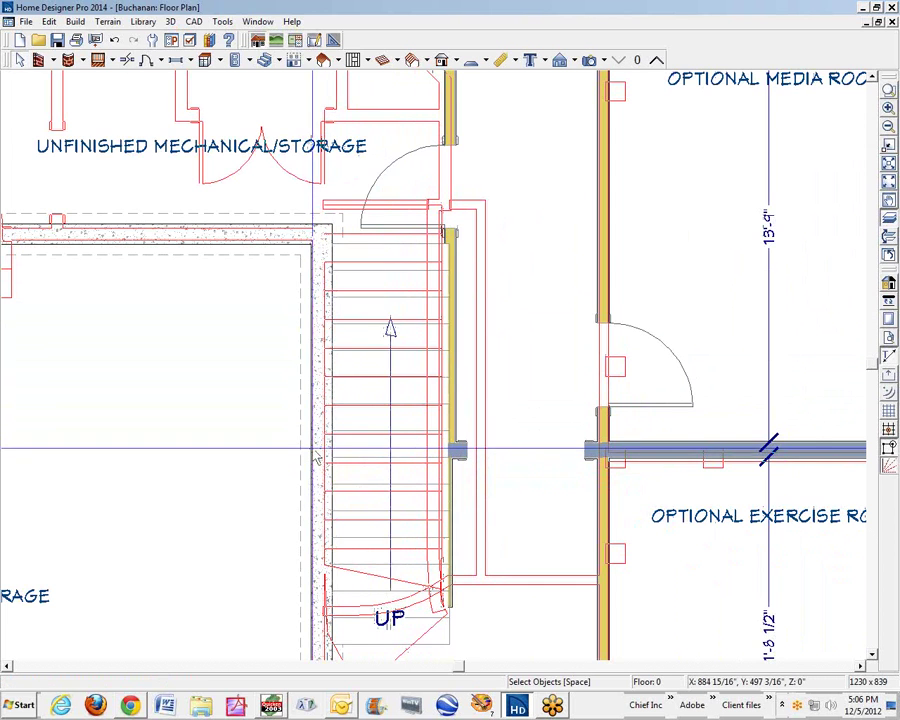
{"action": "scroll", "coordinate": [333, 465], "scroll_direction": "up", "scroll_amount": 3}
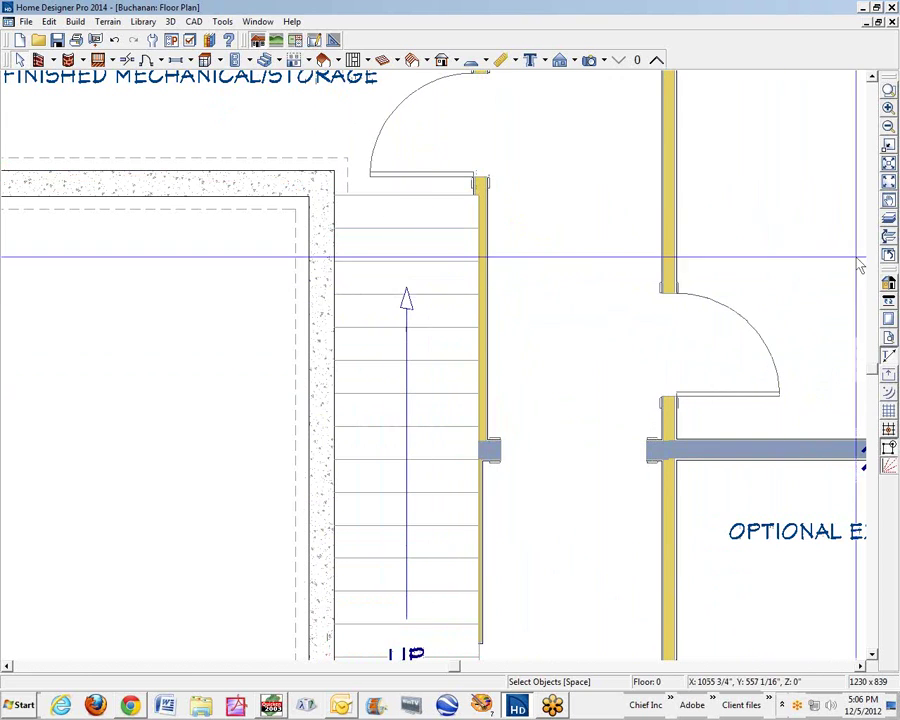
Align the foundation wall beside the basement stairs with the wall above and move the stairs against it
{"action": "left_click", "coordinate": [322, 432]}
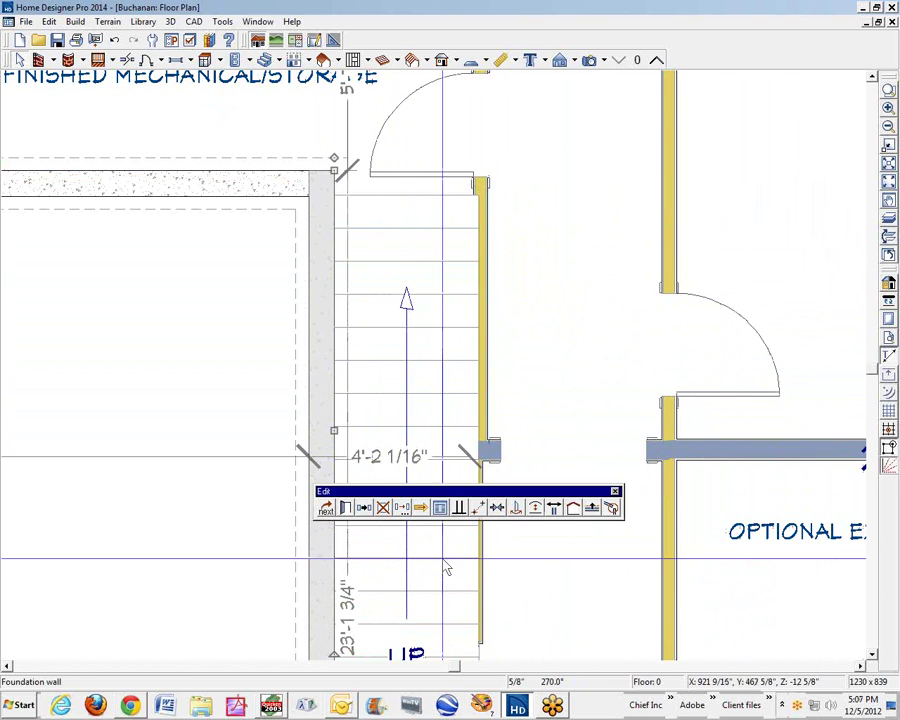
{"action": "left_click", "coordinate": [606, 508]}
{"action": "left_click", "coordinate": [440, 445]}
{"action": "scroll", "coordinate": [440, 447], "scroll_direction": "left", "scroll_amount": 2, "text": "shift"}
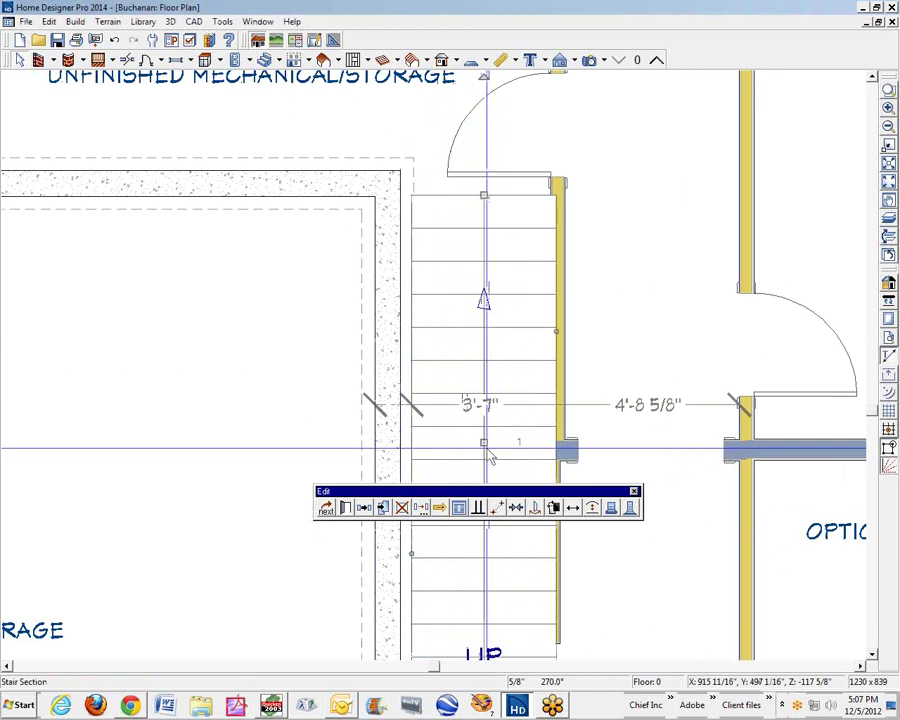
{"action": "left_click_drag", "start_coordinate": [484, 443], "coordinate": [466, 437]}
{"action": "key", "text": "Escape"}
{"action": "key", "text": "F9"}
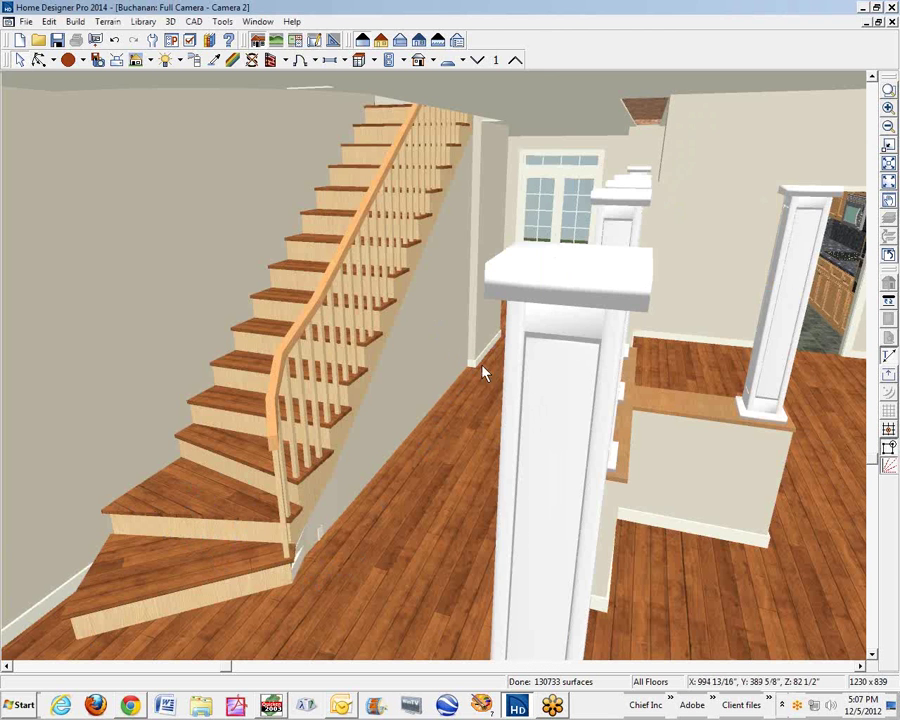
{"action": "key", "text": "ctrl+F4"}
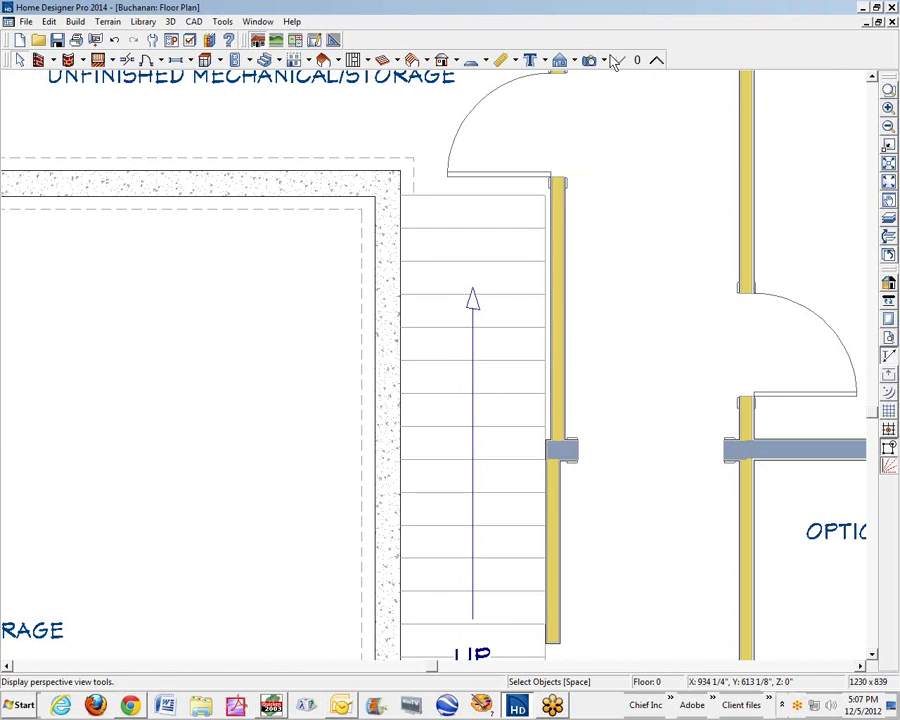
On floor 1, draw a rectangular polyline about 4'-2" wide from the garage wall across the staircase's bottom tread
{"action": "left_click", "coordinate": [655, 60]}
{"action": "scroll", "coordinate": [731, 494], "scroll_direction": "down", "scroll_amount": 3}
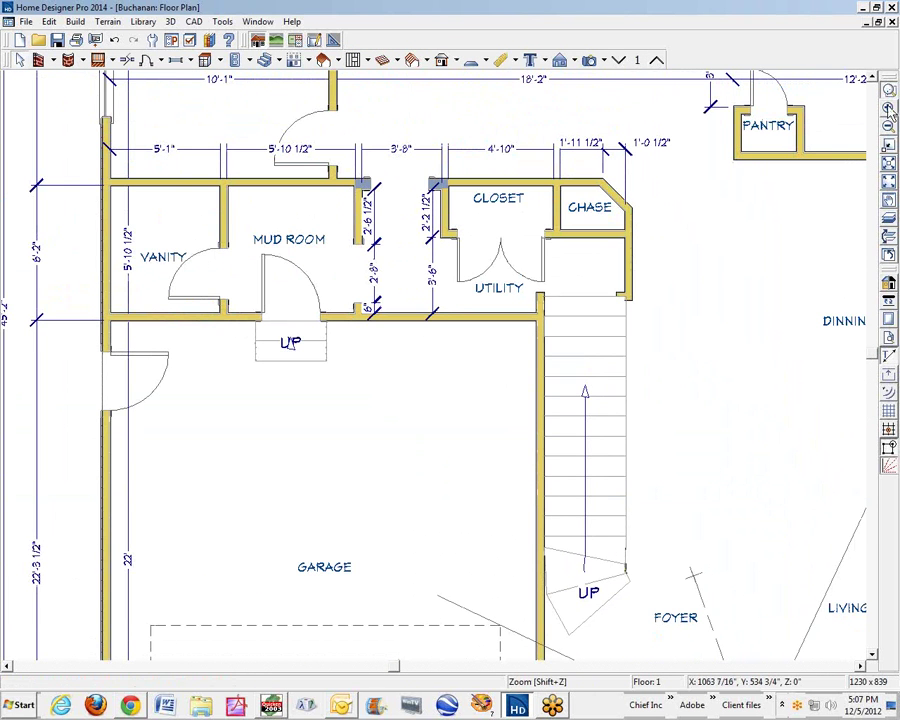
{"action": "scroll", "coordinate": [600, 550], "scroll_direction": "up", "scroll_amount": 4}
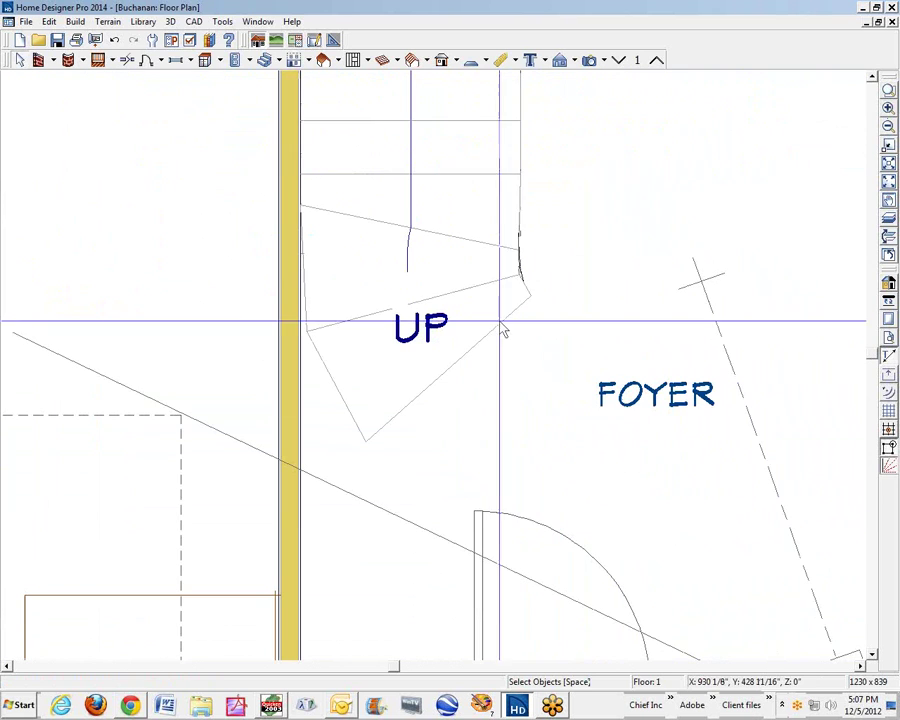
{"action": "left_click", "coordinate": [193, 21]}
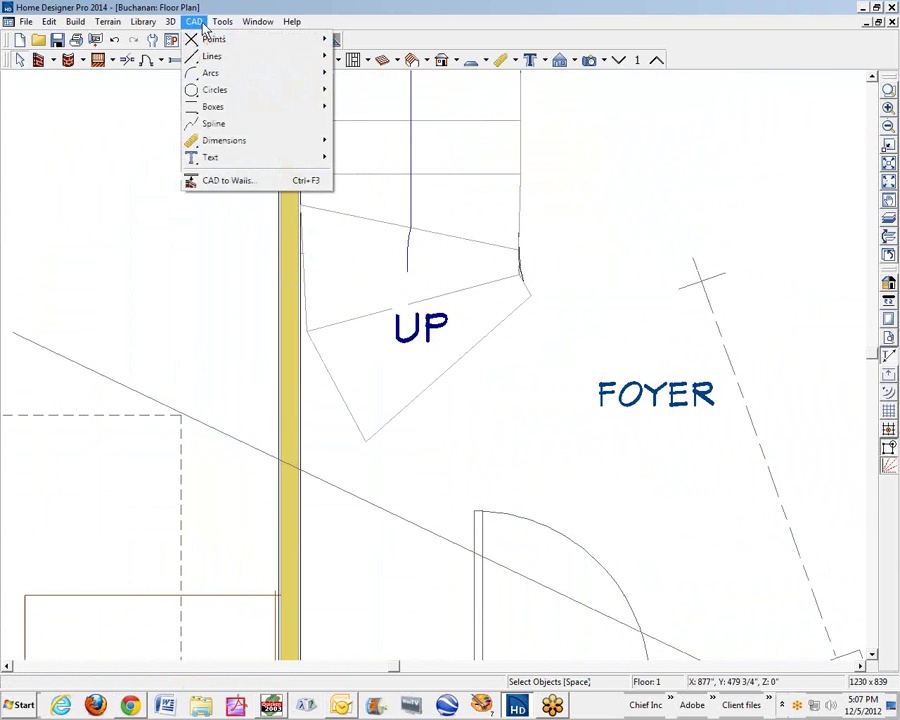
{"action": "mouse_move", "coordinate": [212, 110]}
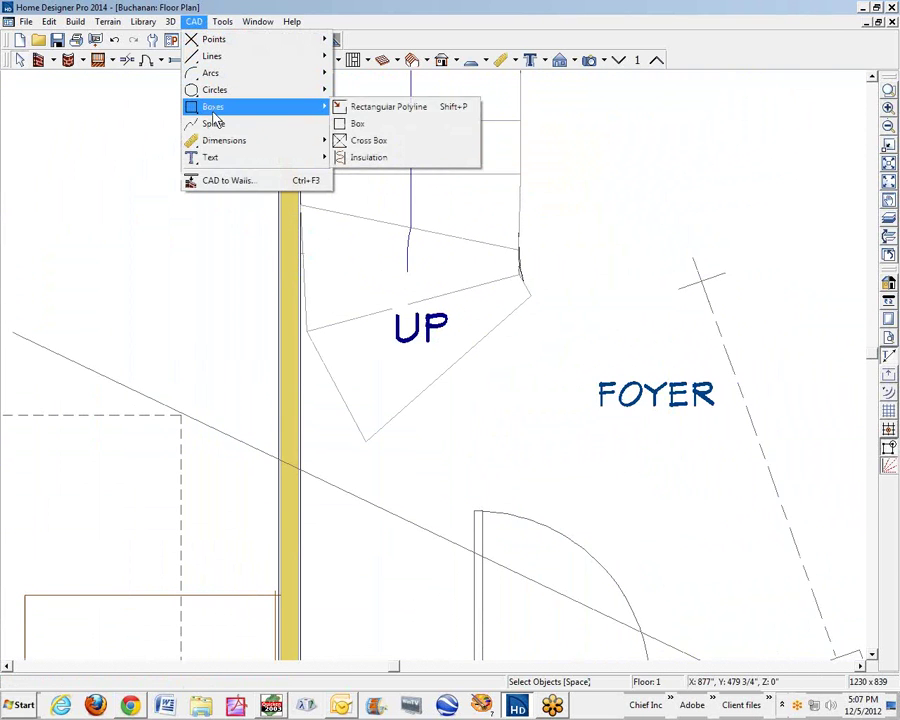
{"action": "left_click", "coordinate": [375, 107]}
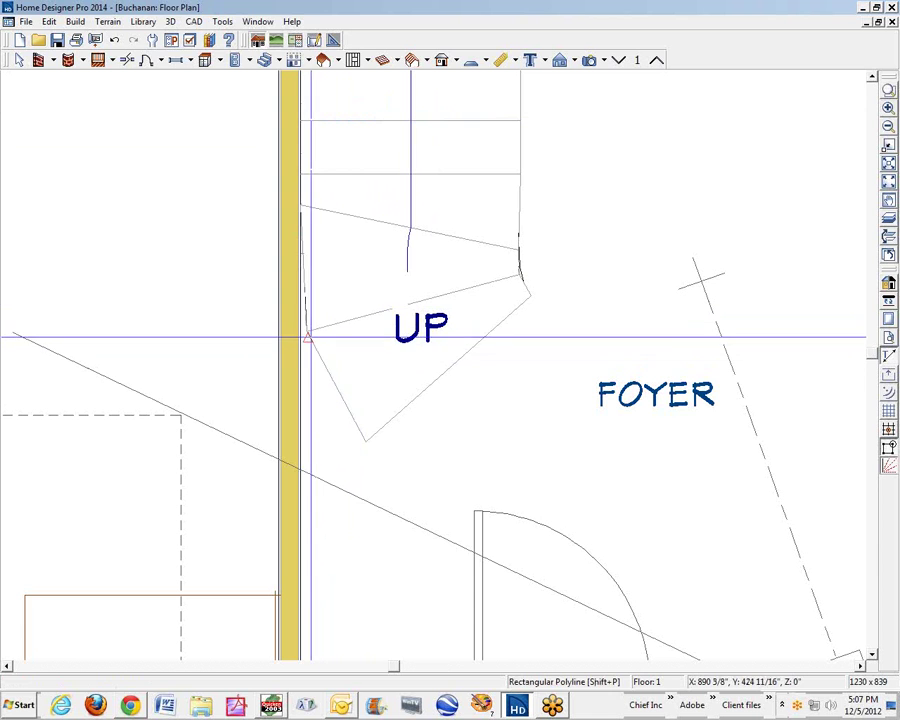
{"action": "left_click_drag", "start_coordinate": [298, 331], "coordinate": [542, 438]}
Reshape the polyline to the bottom tread's back and front outer corners, and extend its front edge diagonally to the garage wall
{"action": "left_click", "coordinate": [472, 374]}
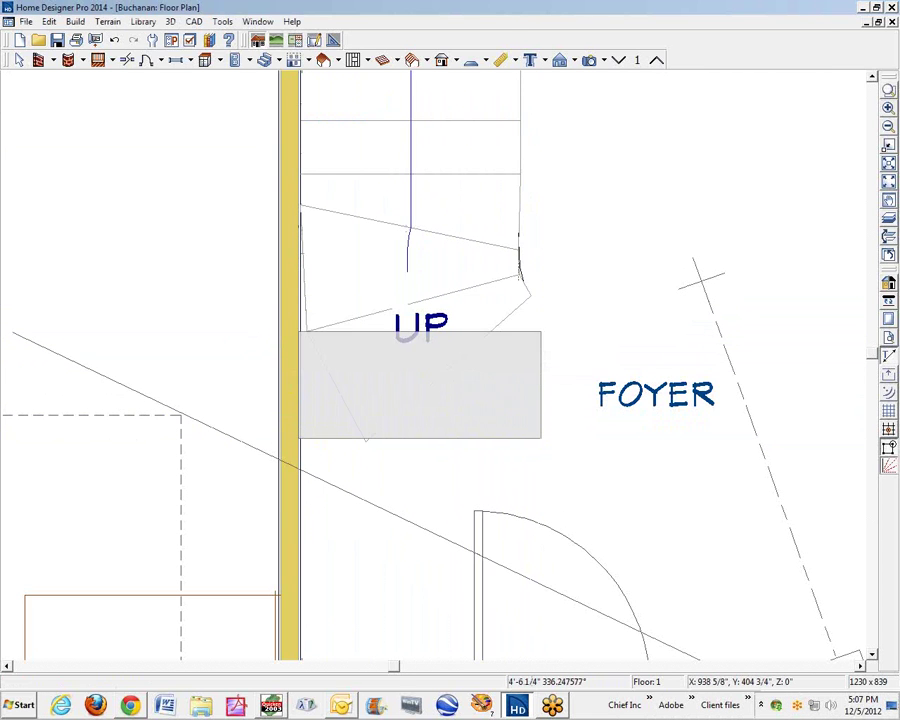
{"action": "left_click", "coordinate": [543, 390]}
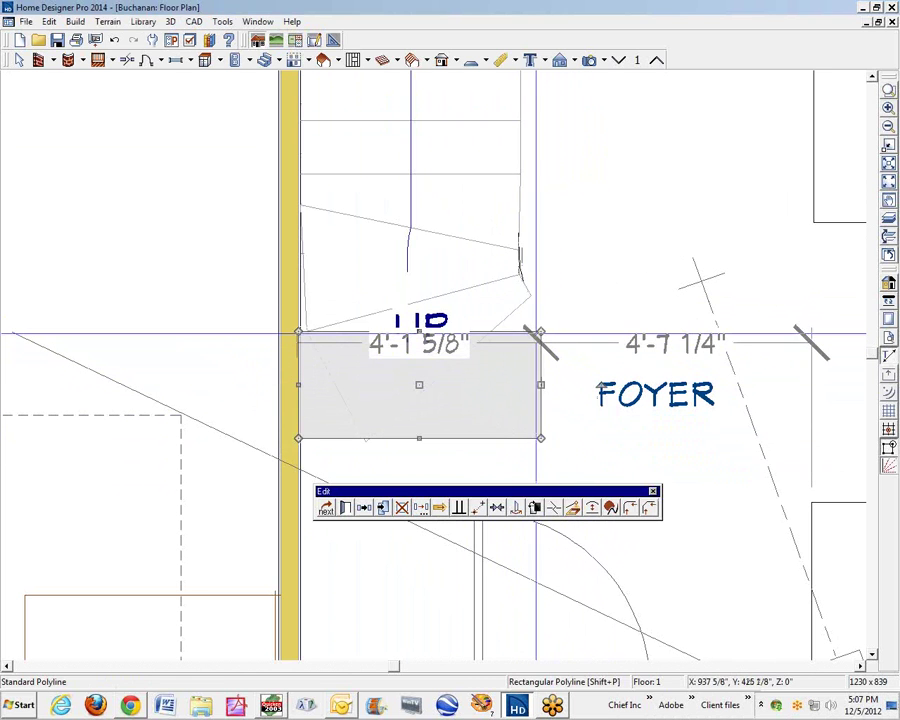
{"action": "left_click_drag", "start_coordinate": [540, 331], "coordinate": [519, 271]}
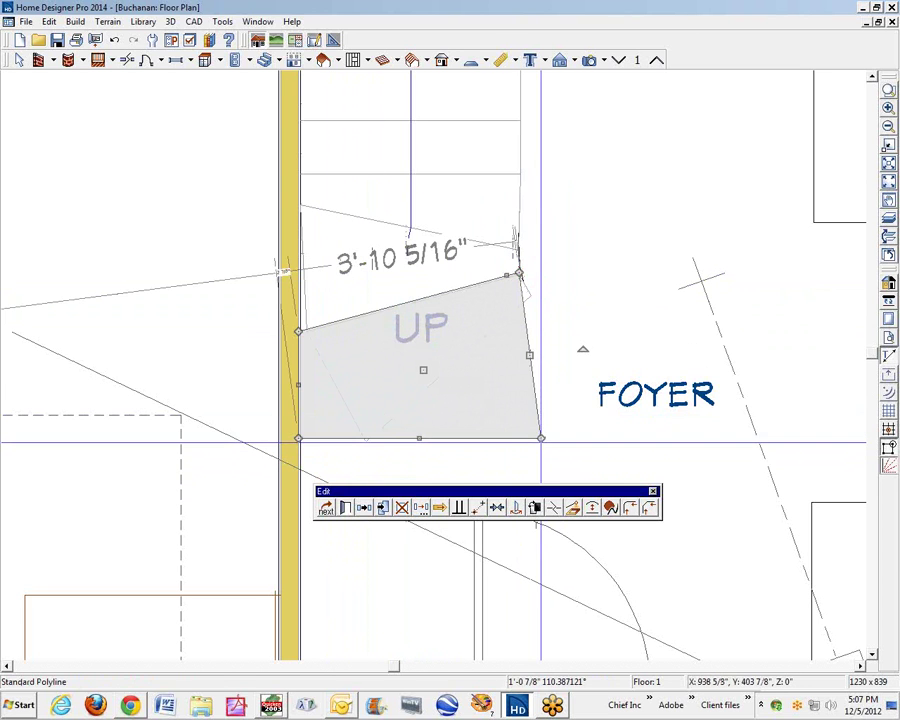
{"action": "left_click_drag", "start_coordinate": [540, 437], "coordinate": [530, 295]}
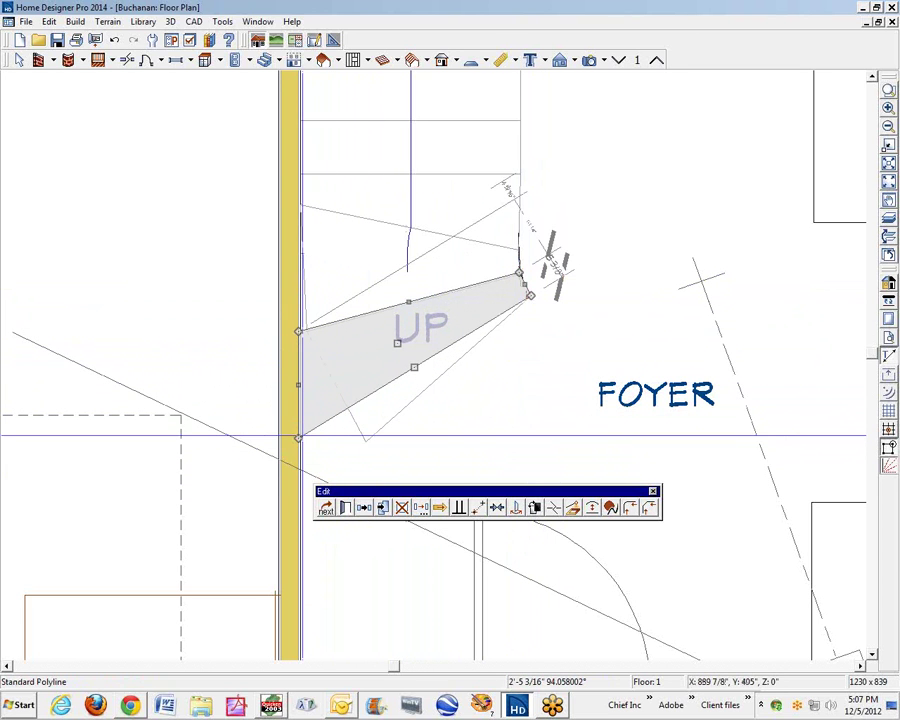
{"action": "left_click_drag", "start_coordinate": [298, 437], "coordinate": [301, 501]}
{"action": "key", "text": "Escape"}
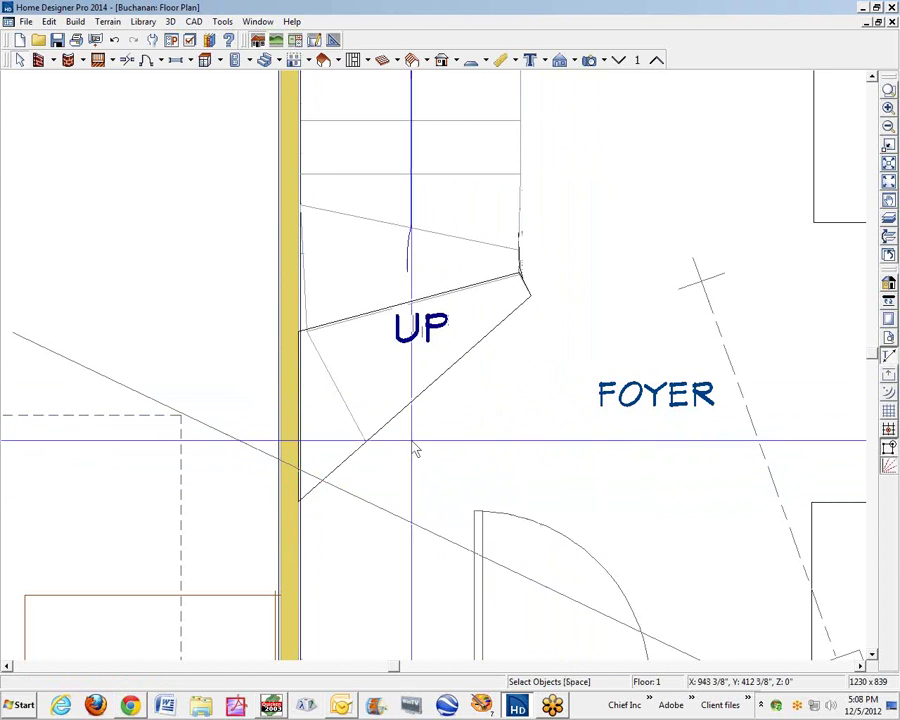
Convert the polyline to a slab with its top elevation at 6" and a thickness of 6 1/8"
{"action": "left_click", "coordinate": [374, 485]}
{"action": "left_click", "coordinate": [356, 468]}
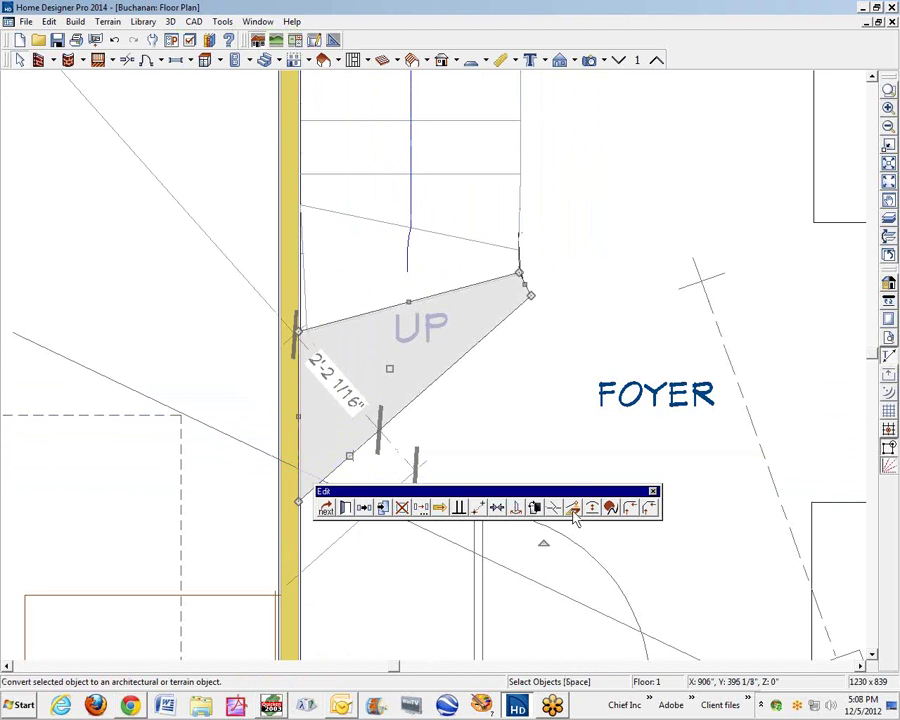
{"action": "left_click_drag", "start_coordinate": [555, 491], "coordinate": [575, 292]}
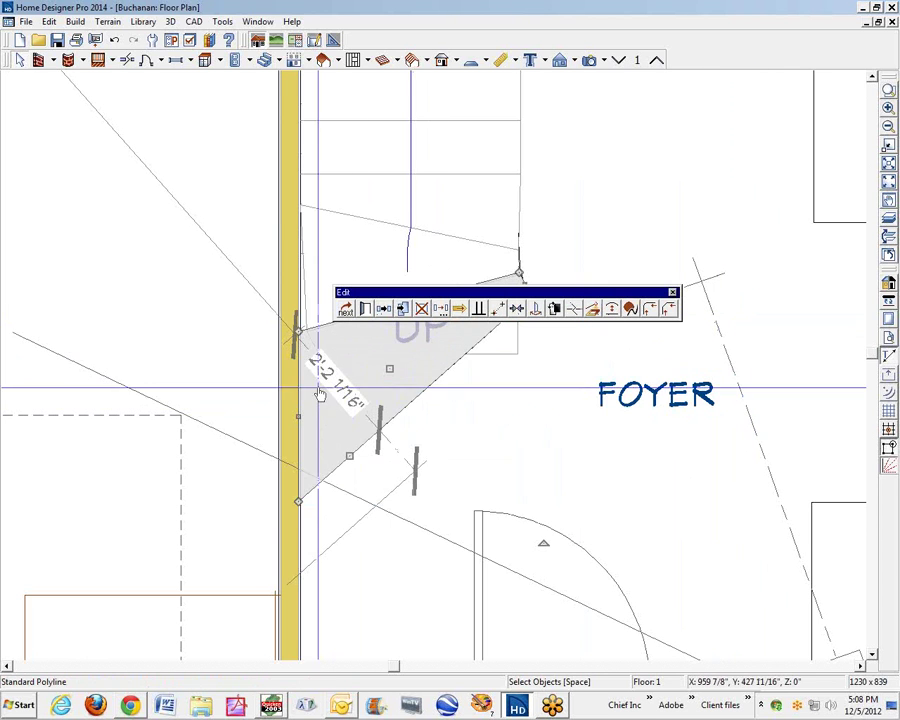
{"action": "left_click", "coordinate": [595, 312]}
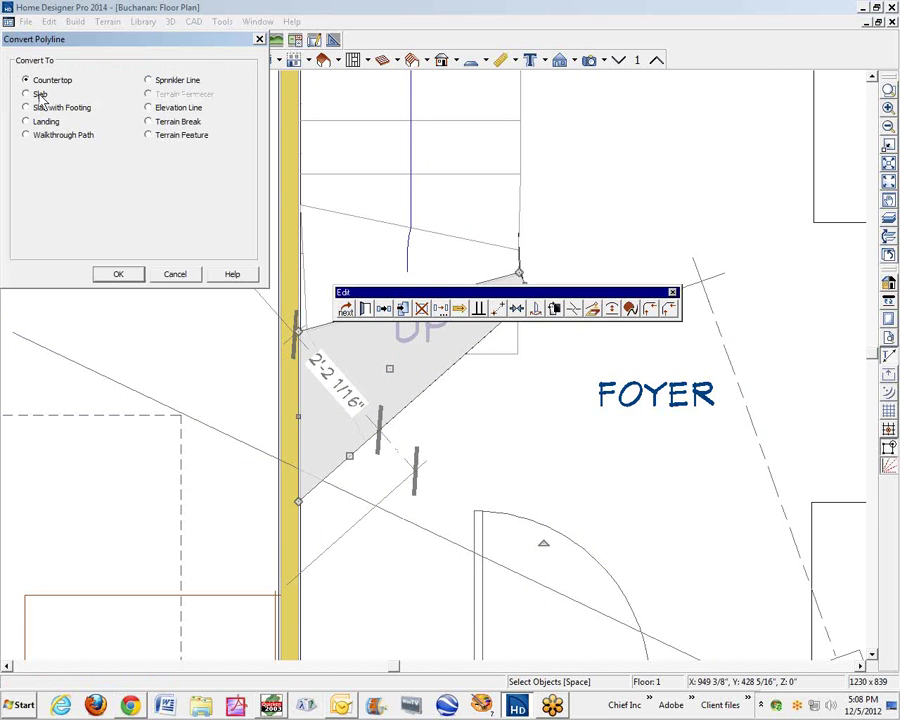
{"action": "left_click", "coordinate": [130, 276]}
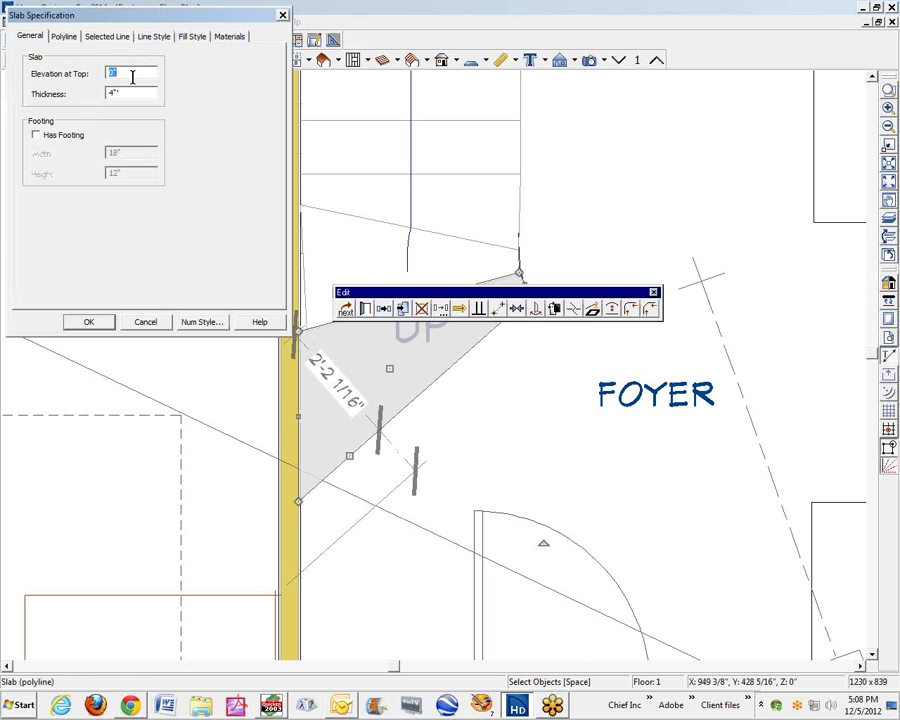
{"action": "type", "text": "6"}
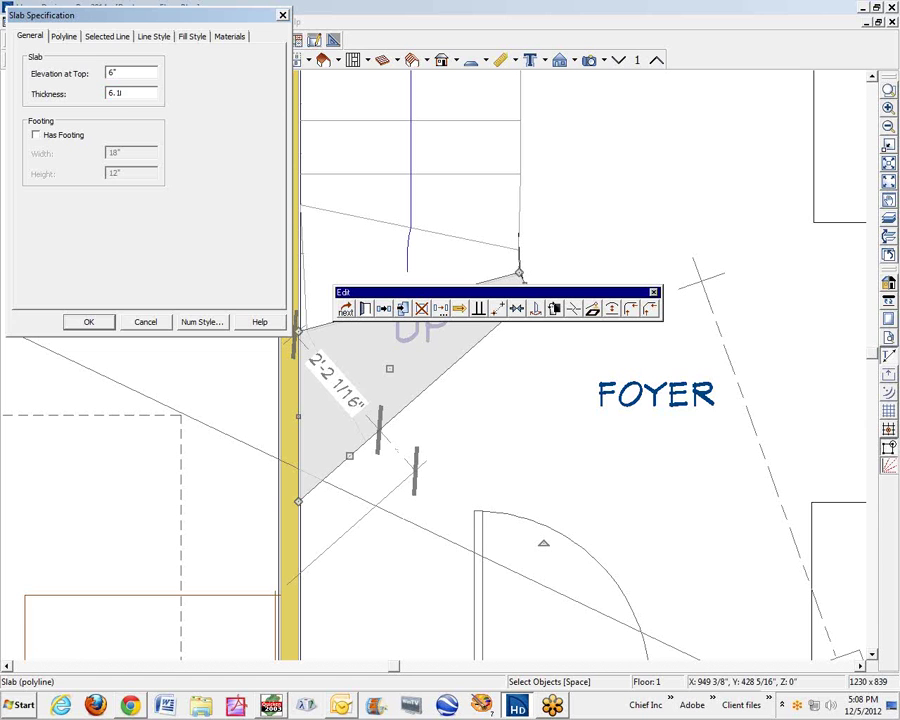
{"action": "left_click", "coordinate": [89, 322]}
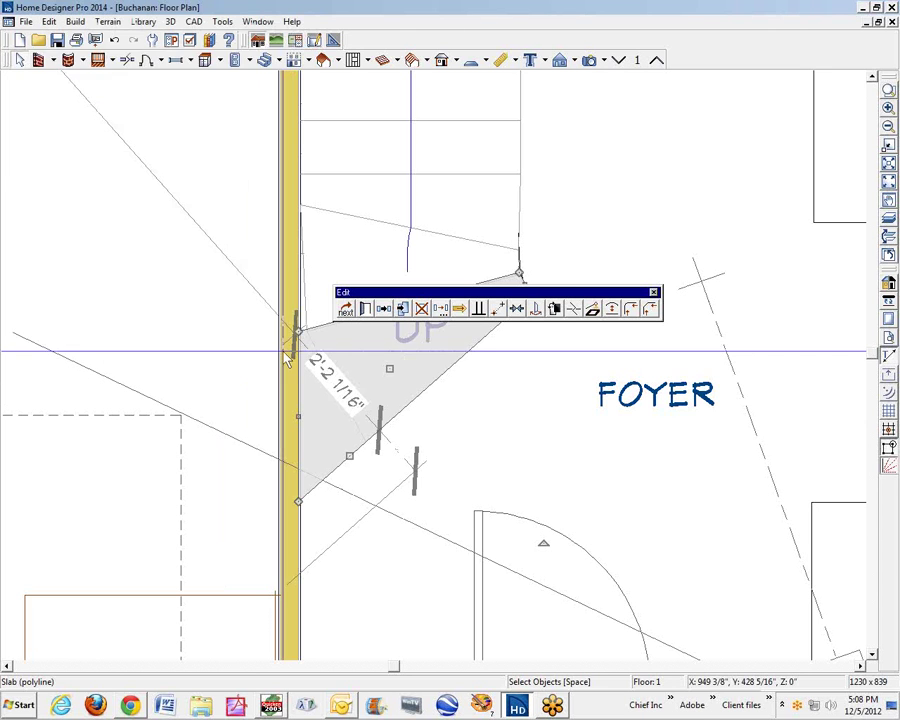
View the slab beside the bottom tread up close in the full camera view
{"action": "left_click", "coordinate": [800, 443]}
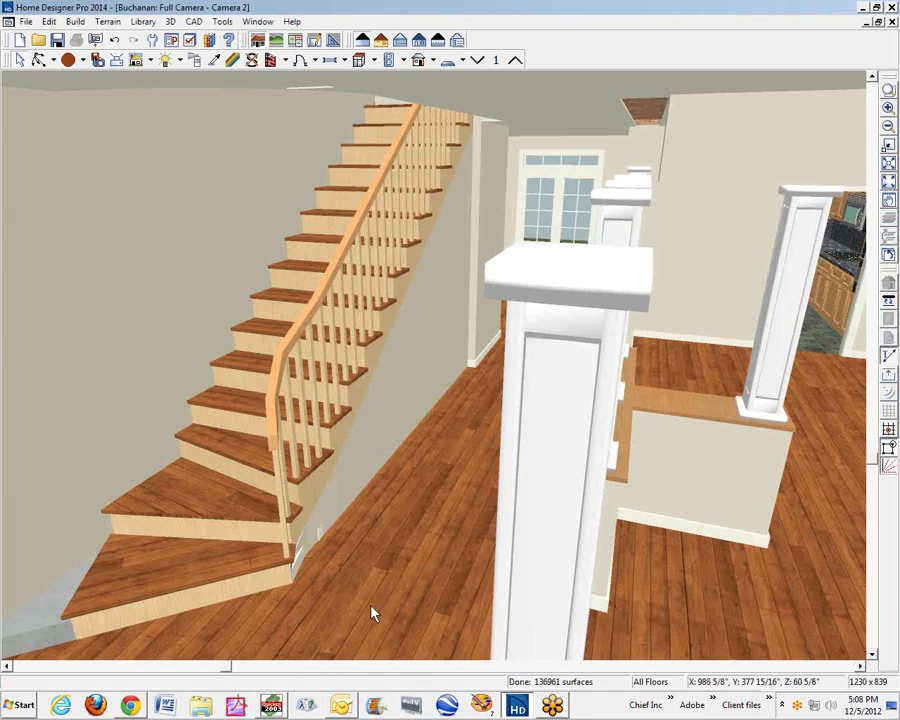
{"action": "left_click_drag", "start_coordinate": [372, 614], "coordinate": [175, 557]}
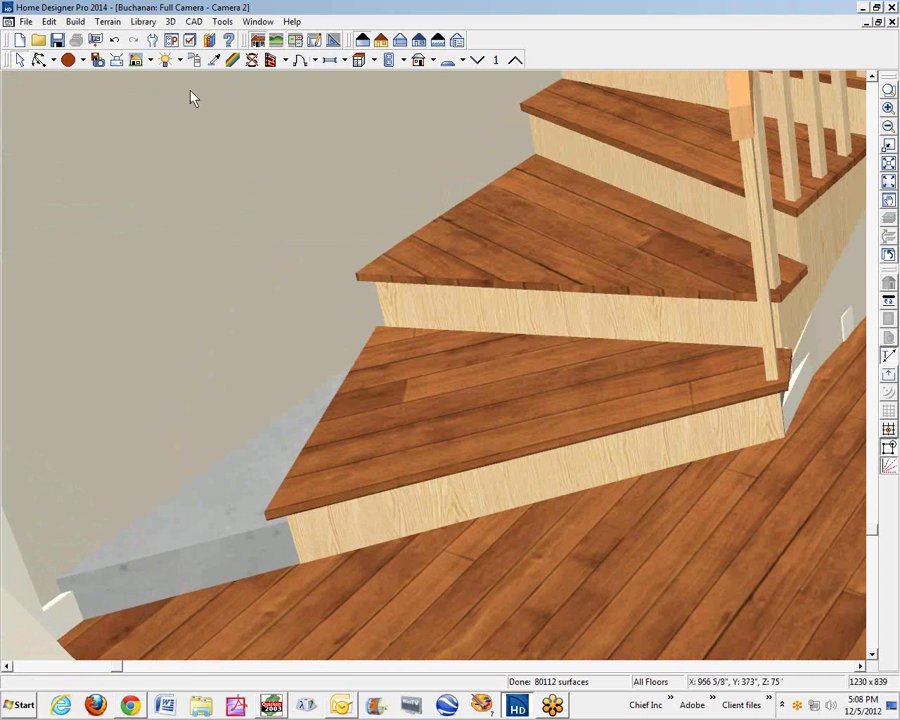
{"action": "right_click", "coordinate": [228, 564]}
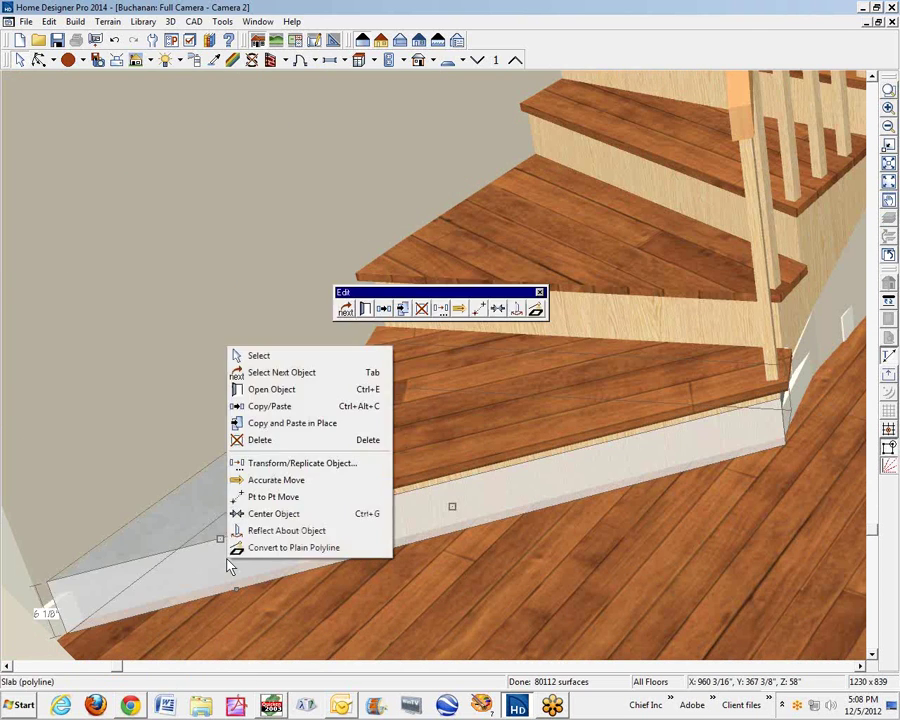
{"action": "left_click", "coordinate": [290, 390]}
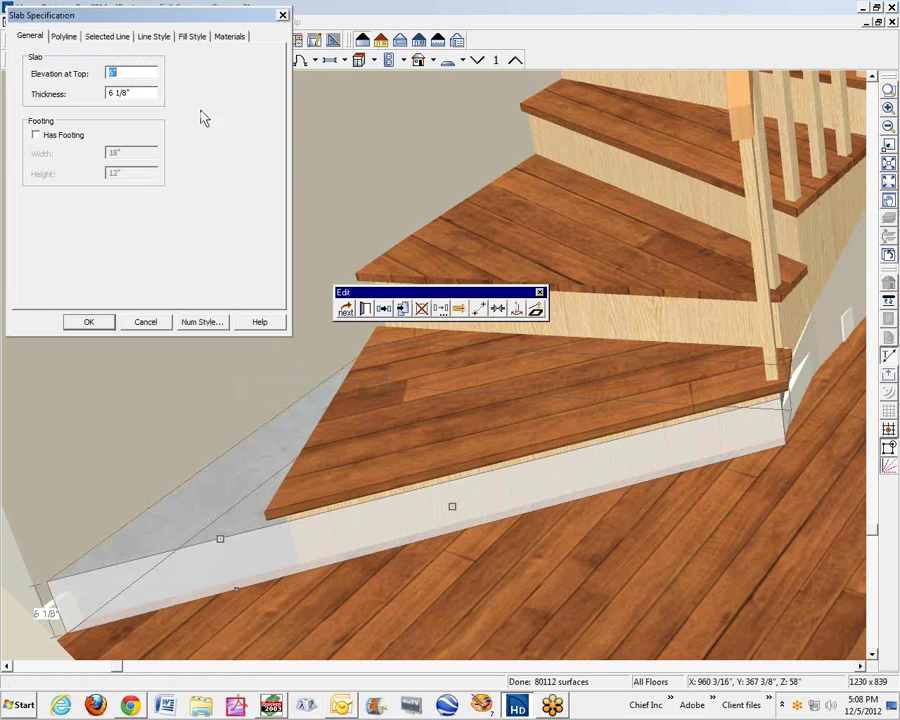
{"action": "left_click", "coordinate": [228, 37]}
{"action": "left_click", "coordinate": [92, 82]}
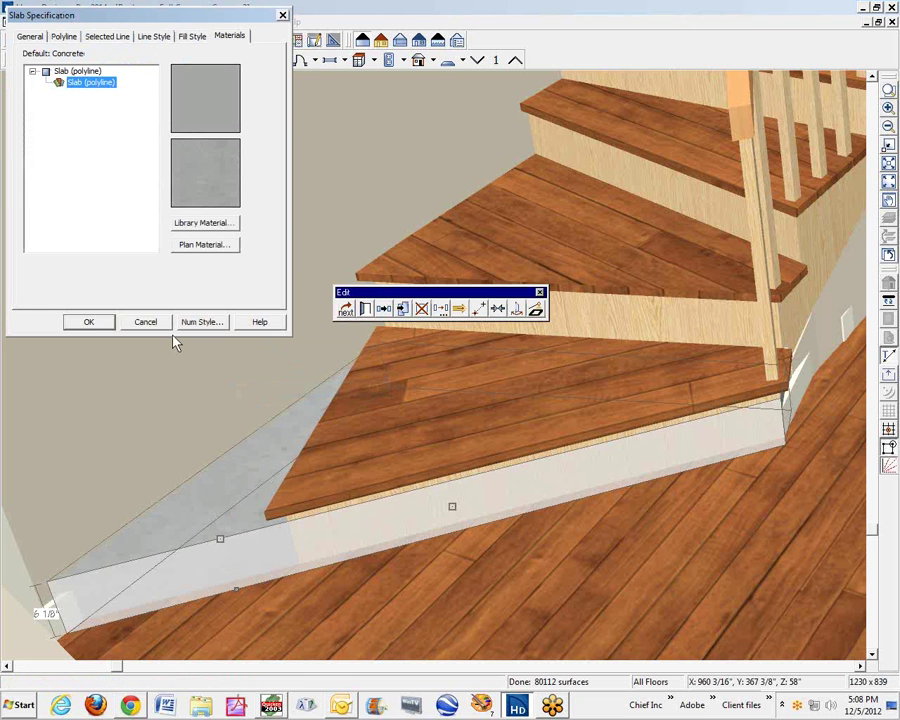
{"action": "left_click", "coordinate": [145, 322]}
Check the material definition of the stair risers and leave it without changes
{"action": "left_click", "coordinate": [237, 62]}
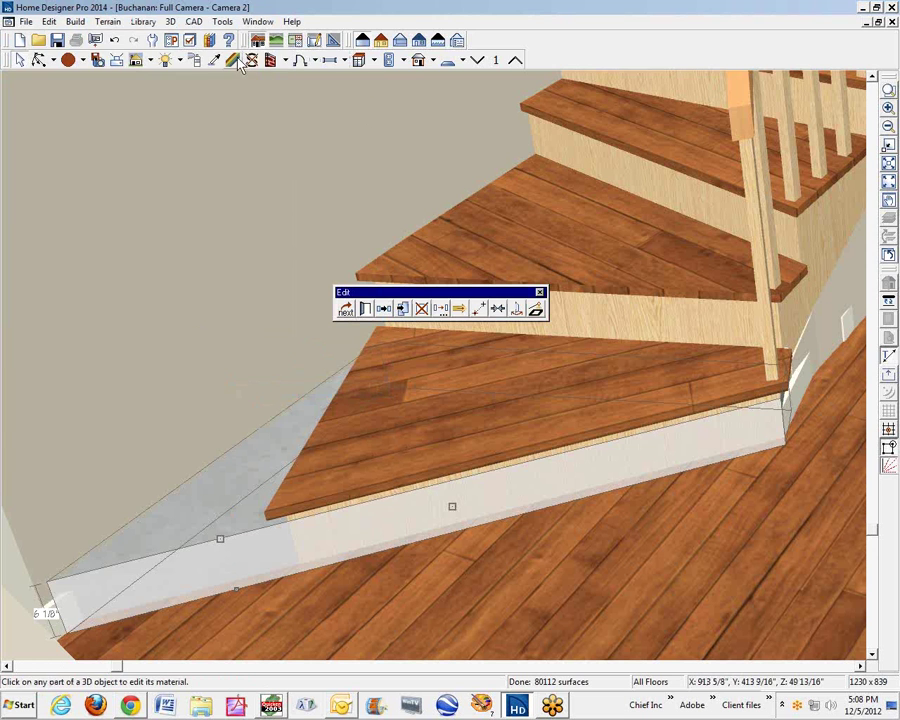
{"action": "left_click", "coordinate": [497, 192]}
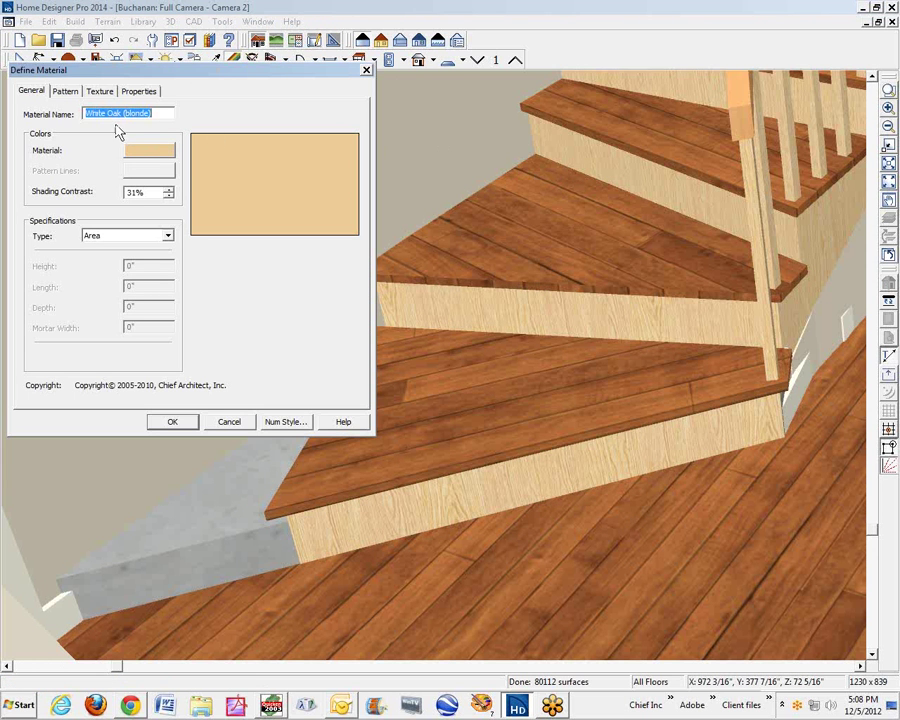
{"action": "left_click", "coordinate": [228, 422]}
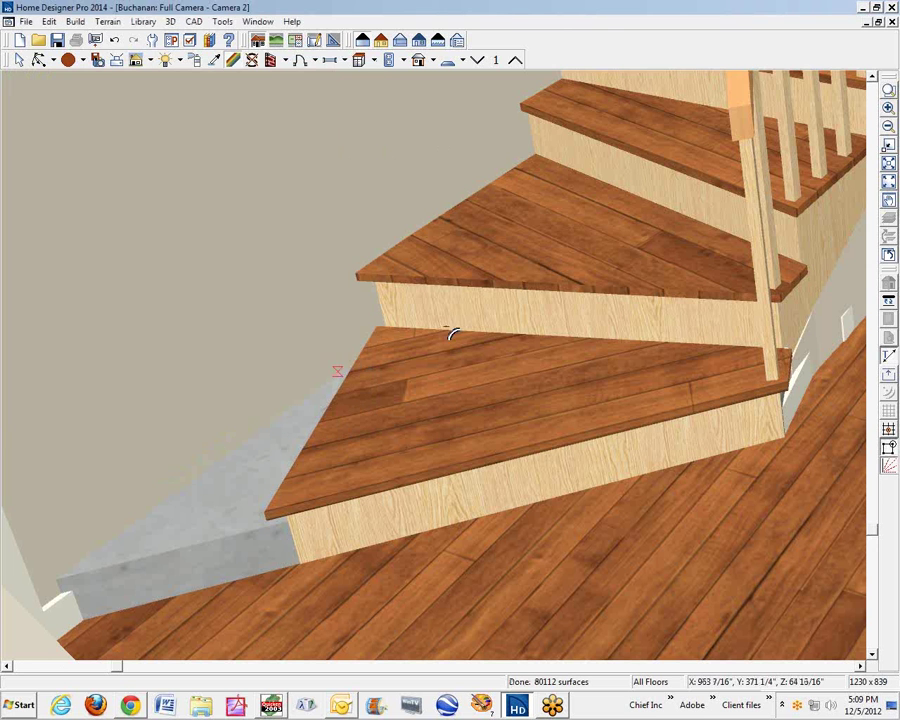
{"action": "left_click", "coordinate": [577, 323]}
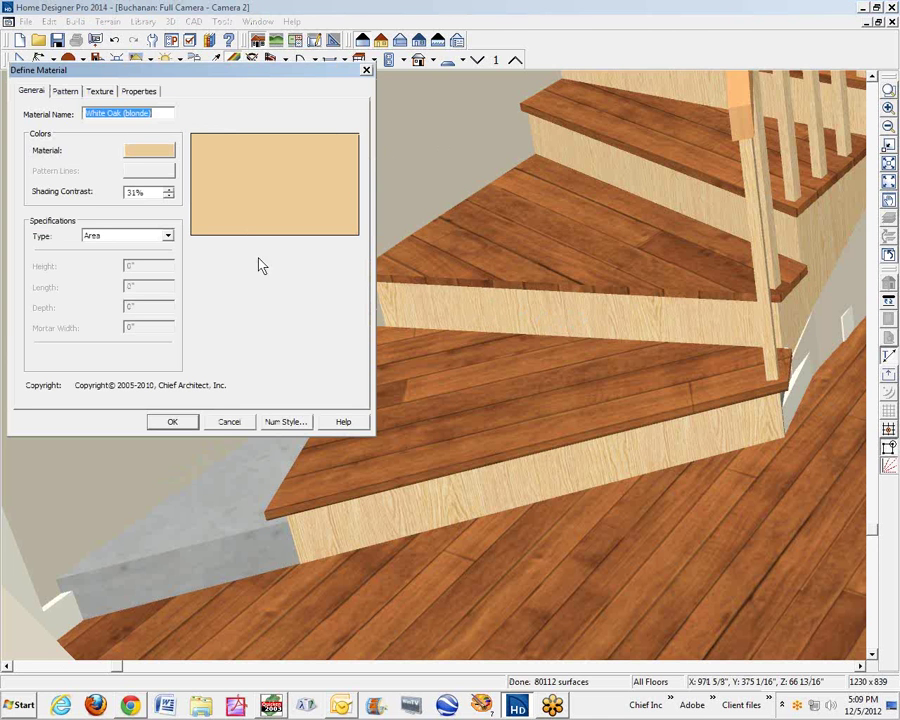
{"action": "left_click", "coordinate": [234, 424]}
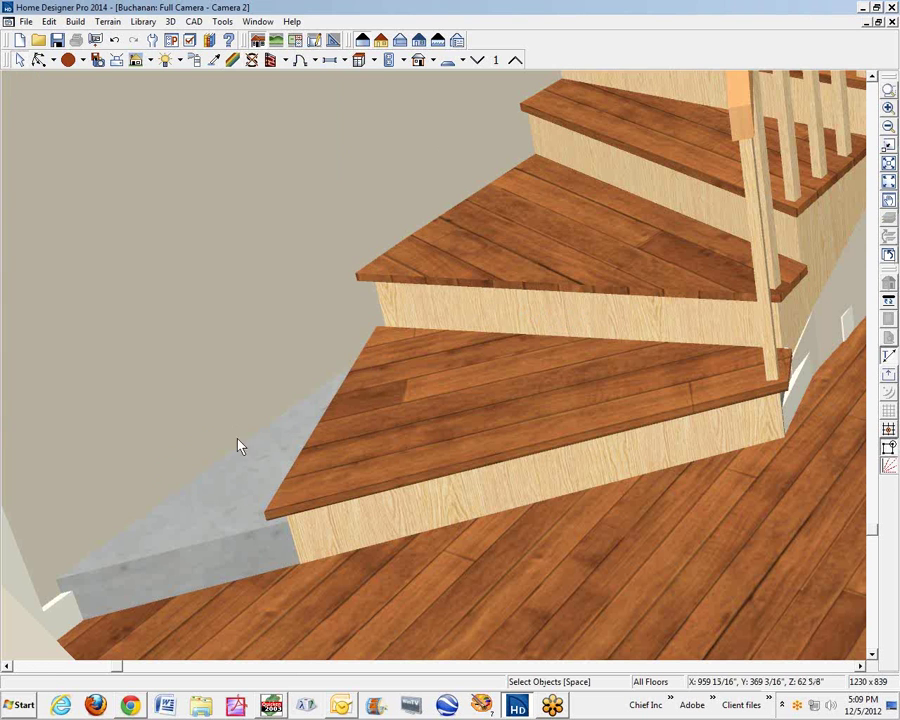
Assign the plan material White Oak (blonde) to the slab beside the bottom tread
{"action": "right_click", "coordinate": [227, 510]}
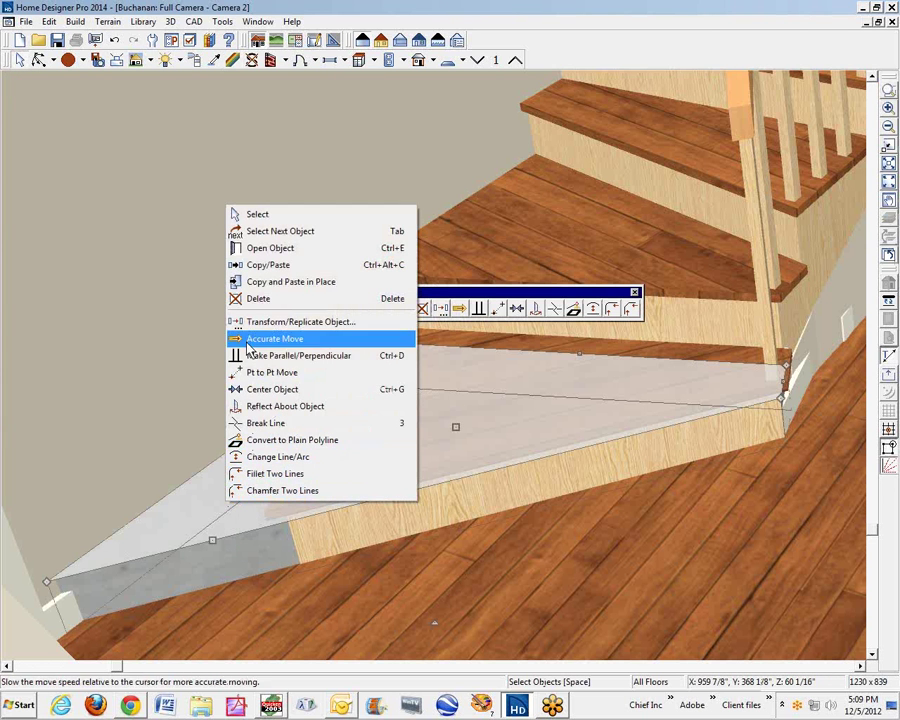
{"action": "left_click", "coordinate": [288, 249]}
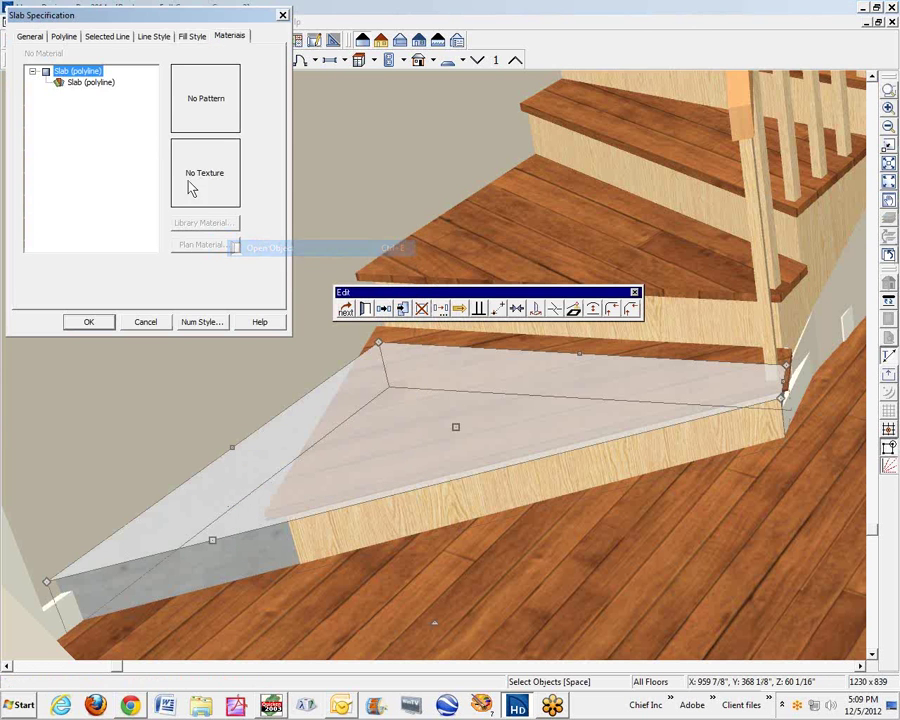
{"action": "left_click", "coordinate": [91, 83]}
{"action": "left_click", "coordinate": [204, 245]}
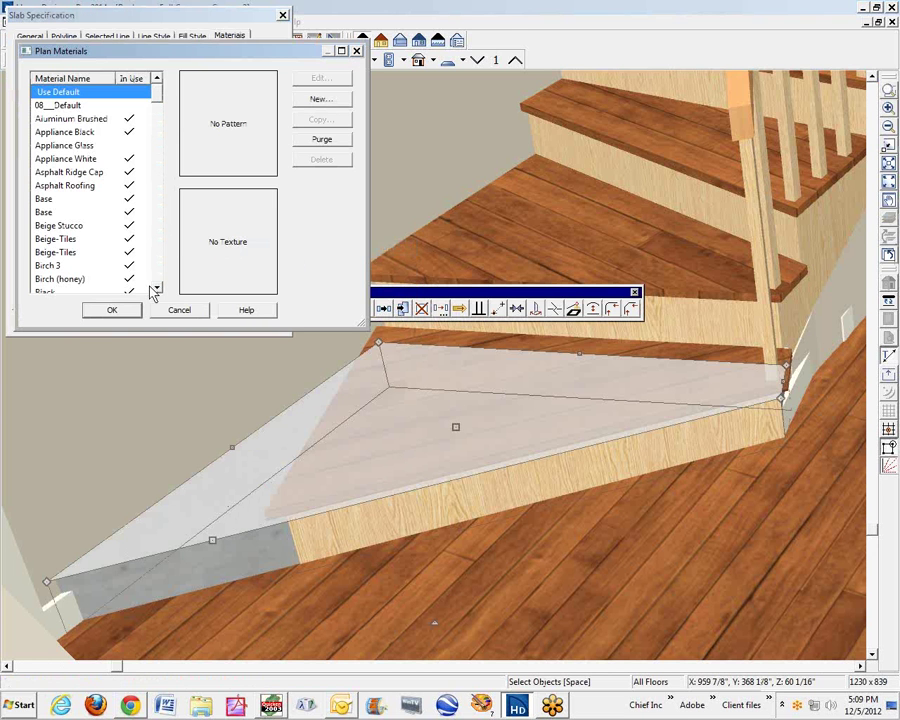
{"action": "key", "text": "w"}
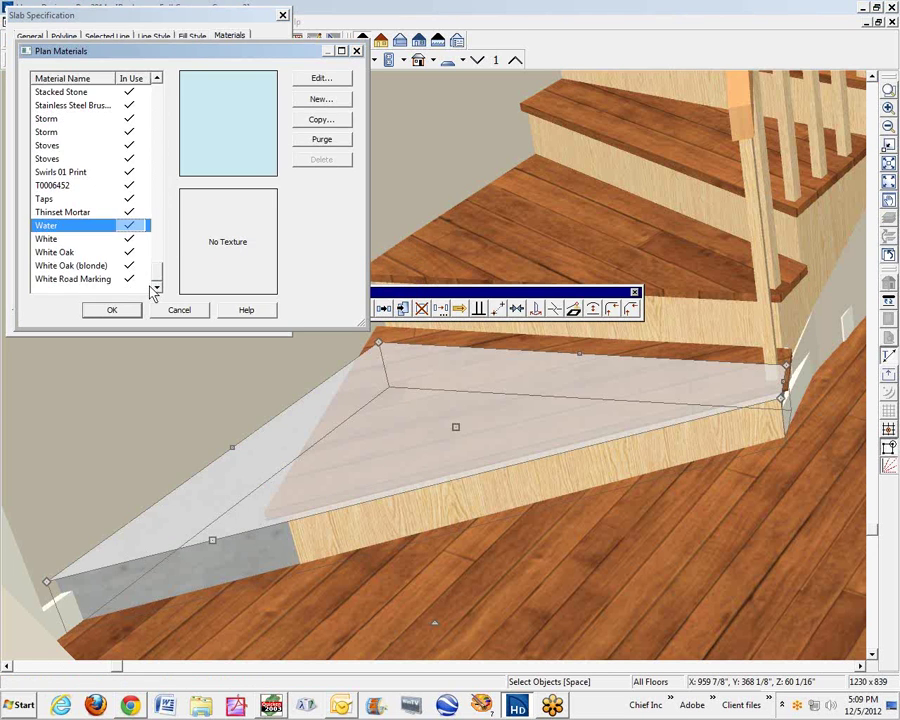
{"action": "left_click", "coordinate": [76, 266]}
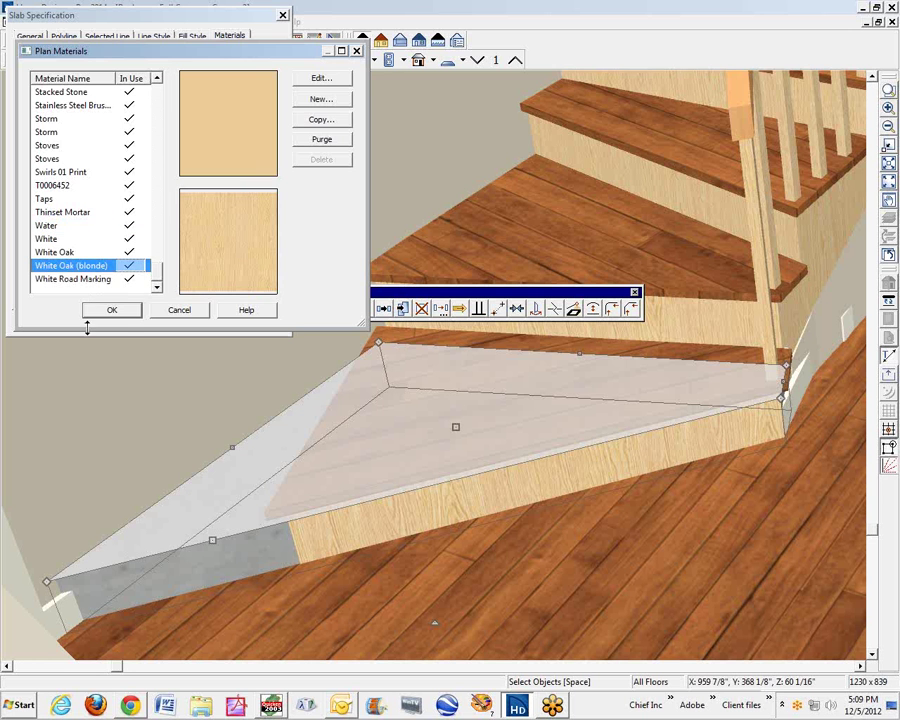
{"action": "left_click", "coordinate": [112, 310]}
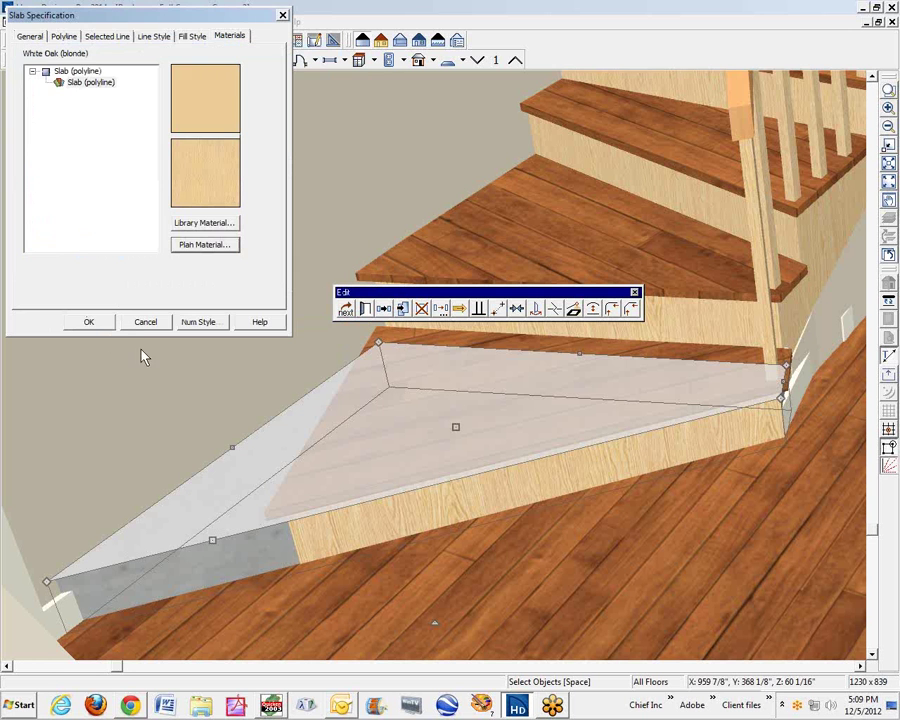
{"action": "left_click", "coordinate": [88, 321]}
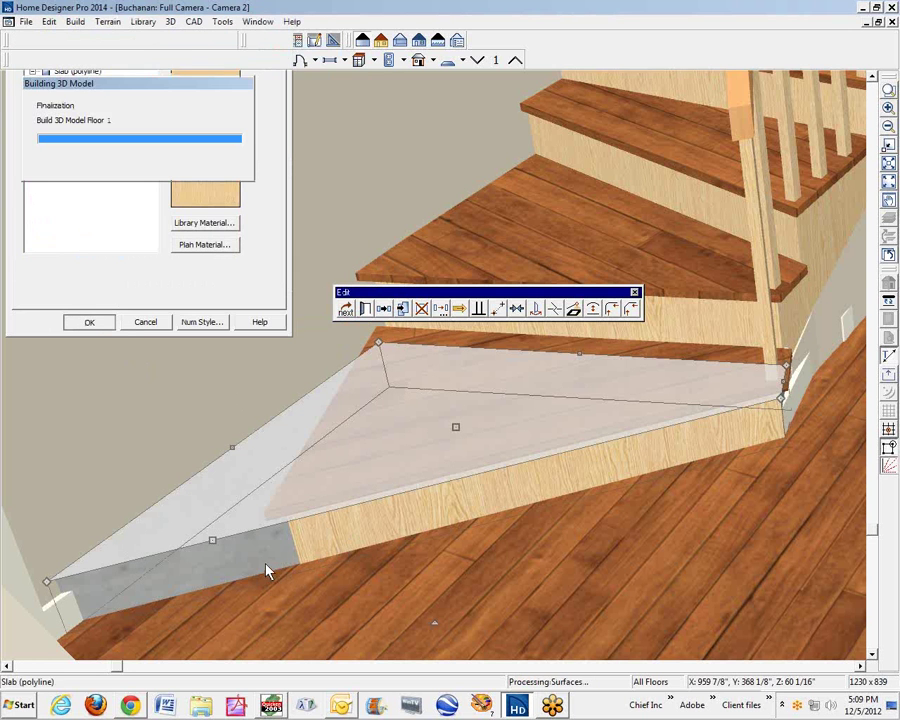
Adjust the slab's diagonal front edge in the floor plan so it lines up with the bottom tread's front edge
{"action": "left_click_drag", "start_coordinate": [211, 539], "coordinate": [211, 530]}
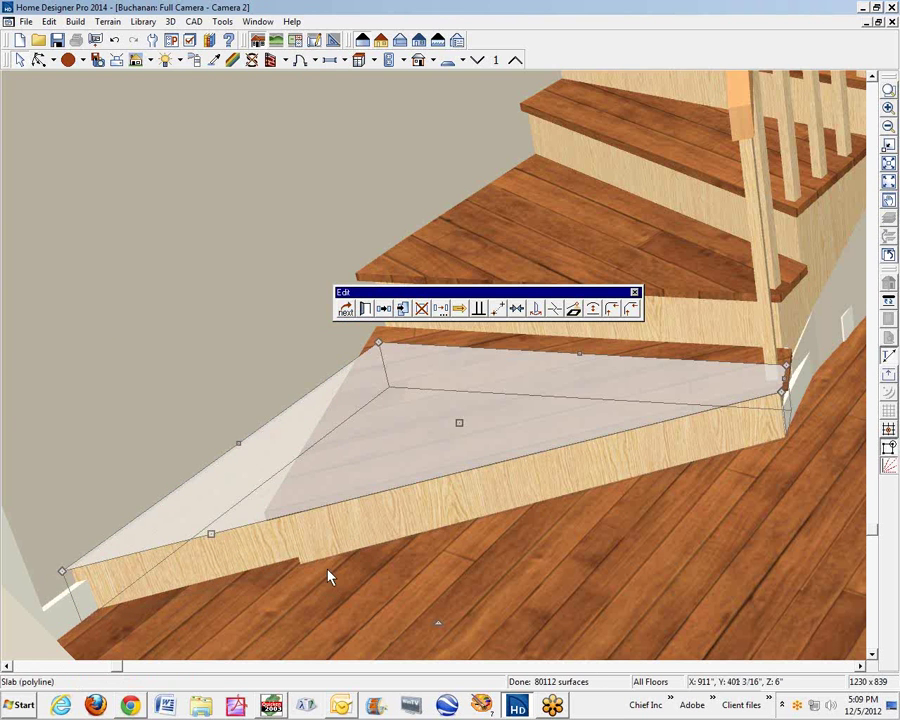
{"action": "key", "text": "Escape"}
{"action": "key", "text": "ctrl+F4"}
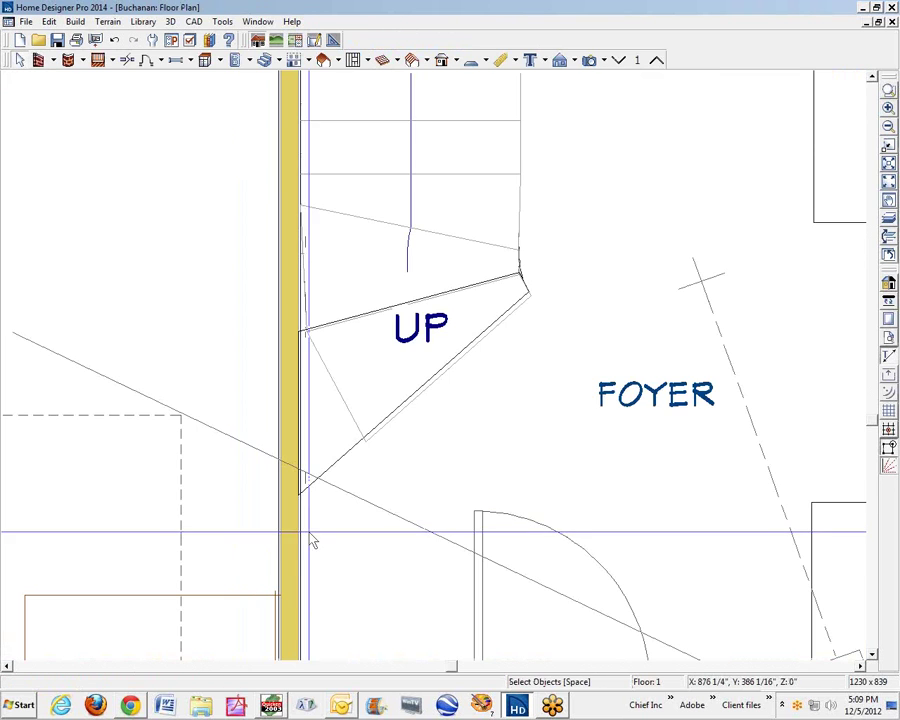
{"action": "left_click", "coordinate": [347, 462]}
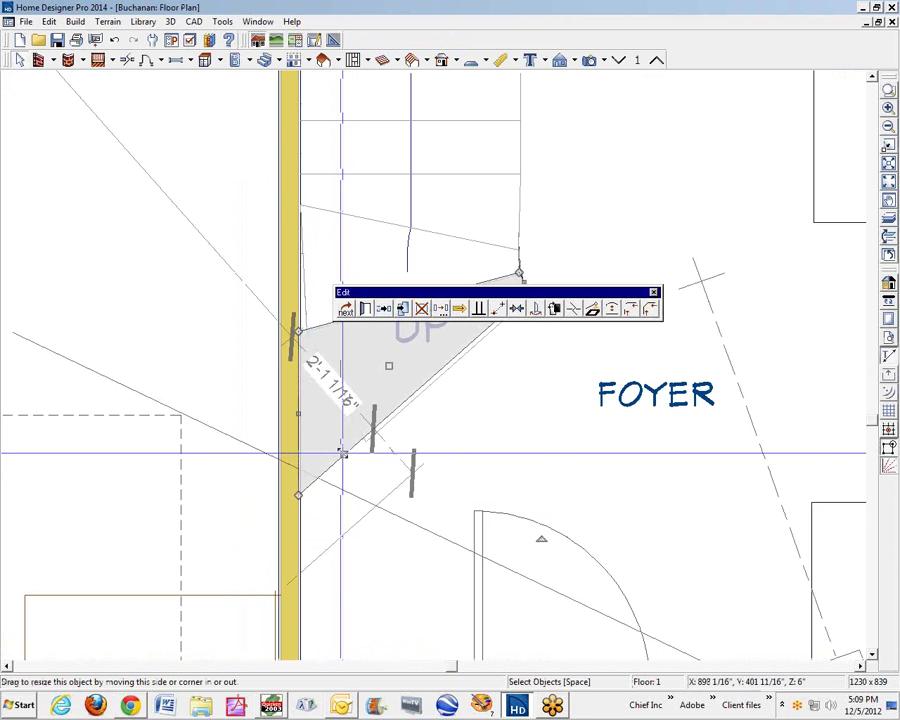
{"action": "left_click_drag", "start_coordinate": [347, 462], "coordinate": [386, 424]}
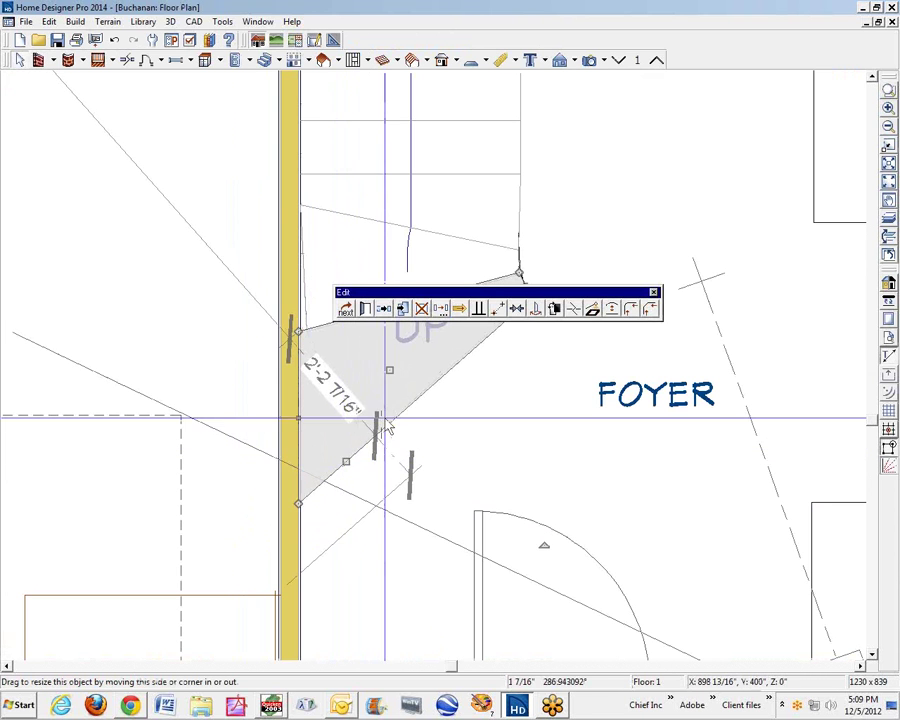
{"action": "key", "text": "Escape"}
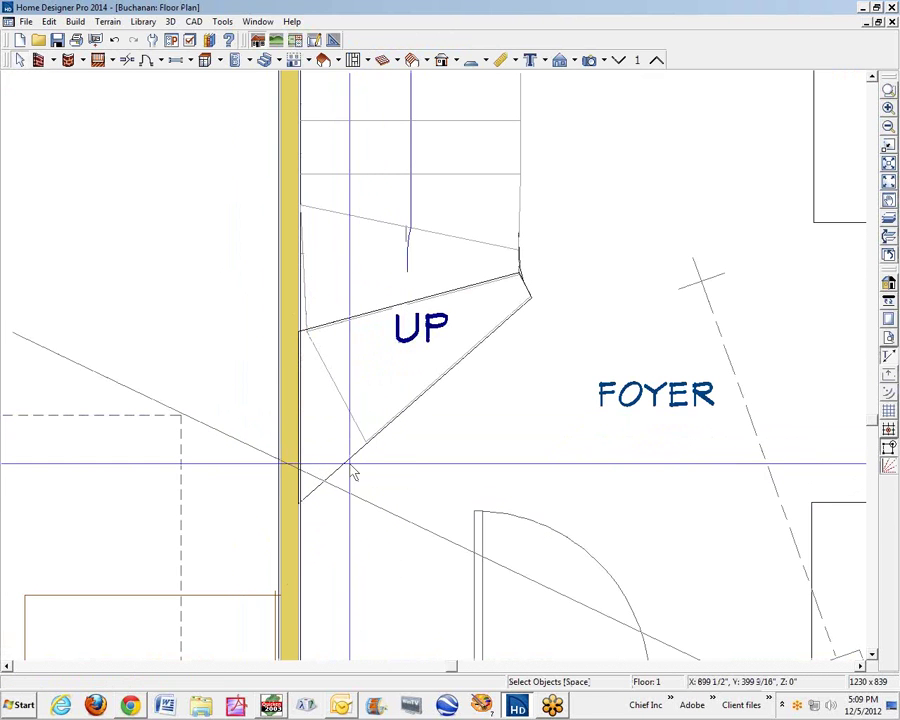
Copy the slab in place and extend the copy 2" past the front and open side, keeping its back and wall edges aligned with the original
{"action": "right_click", "coordinate": [351, 471]}
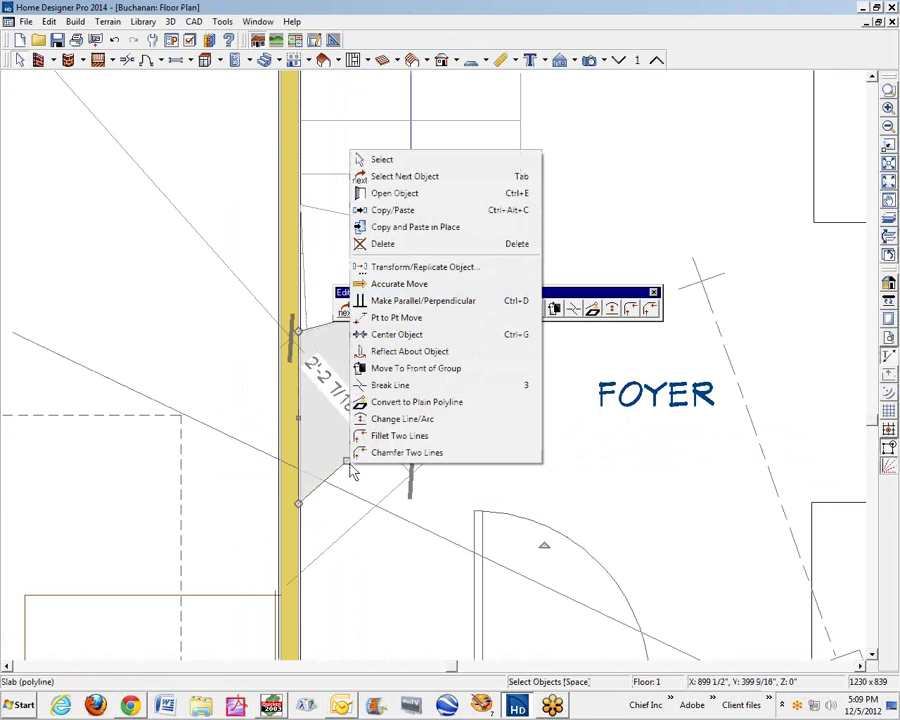
{"action": "left_click", "coordinate": [452, 230]}
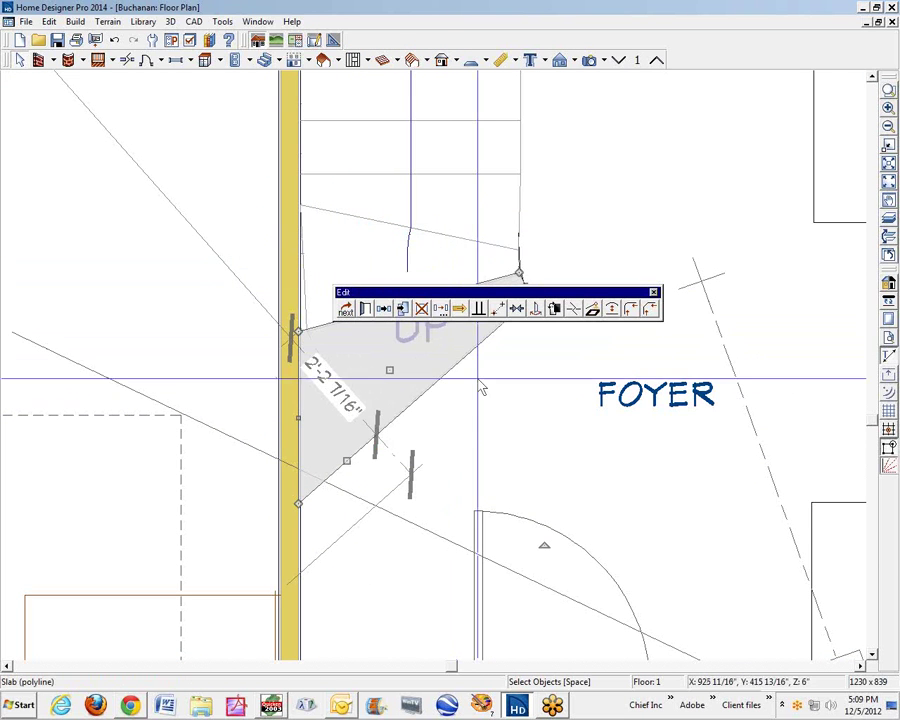
{"action": "left_click_drag", "start_coordinate": [377, 292], "coordinate": [548, 408]}
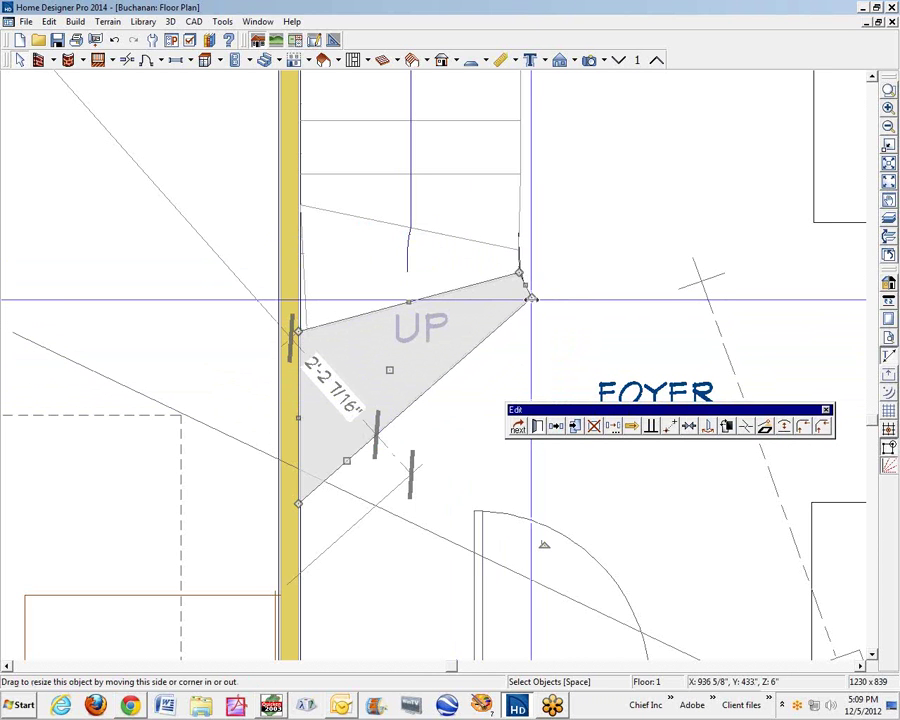
{"action": "mouse_move", "coordinate": [531, 298]}
{"action": "left_mouse_down"}
{"action": "mouse_move", "coordinate": [535, 307]}
{"action": "mouse_move", "coordinate": [542, 300]}
{"action": "left_mouse_up"}
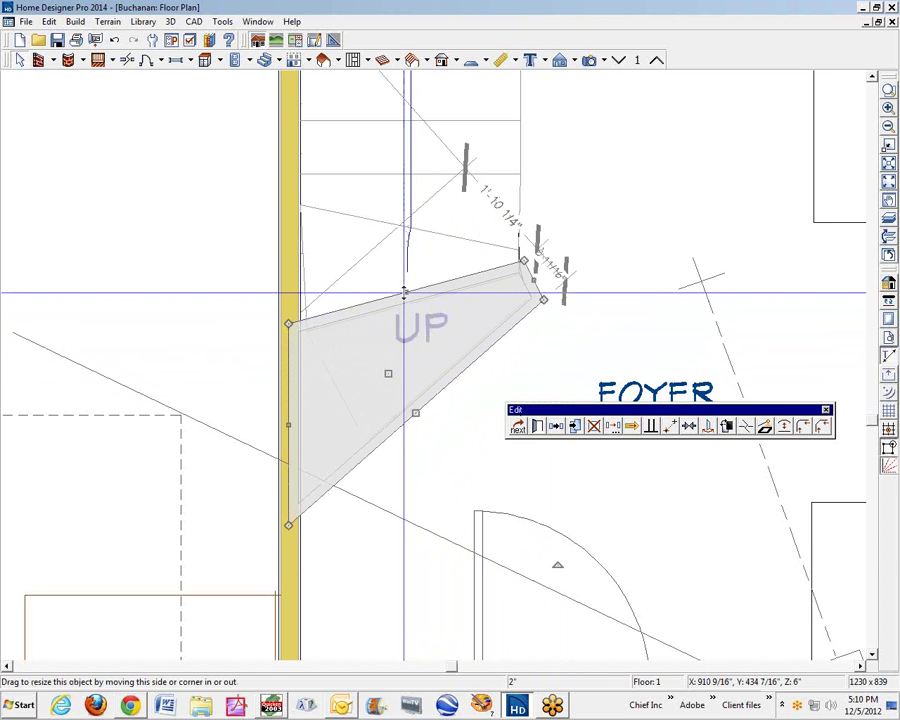
{"action": "left_click_drag", "start_coordinate": [404, 293], "coordinate": [450, 348]}
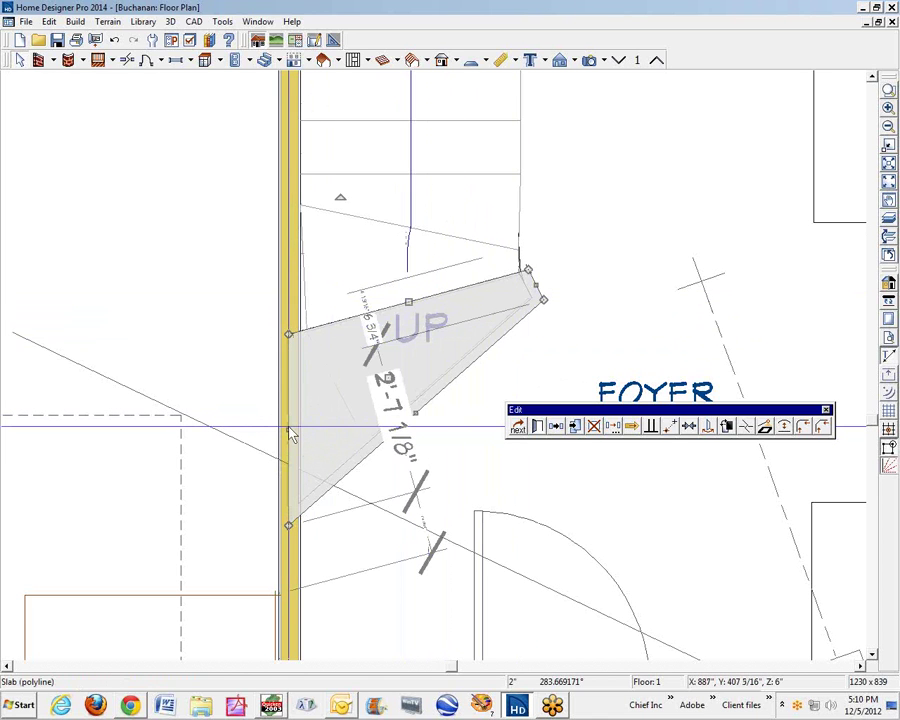
{"action": "left_click_drag", "start_coordinate": [287, 428], "coordinate": [298, 426]}
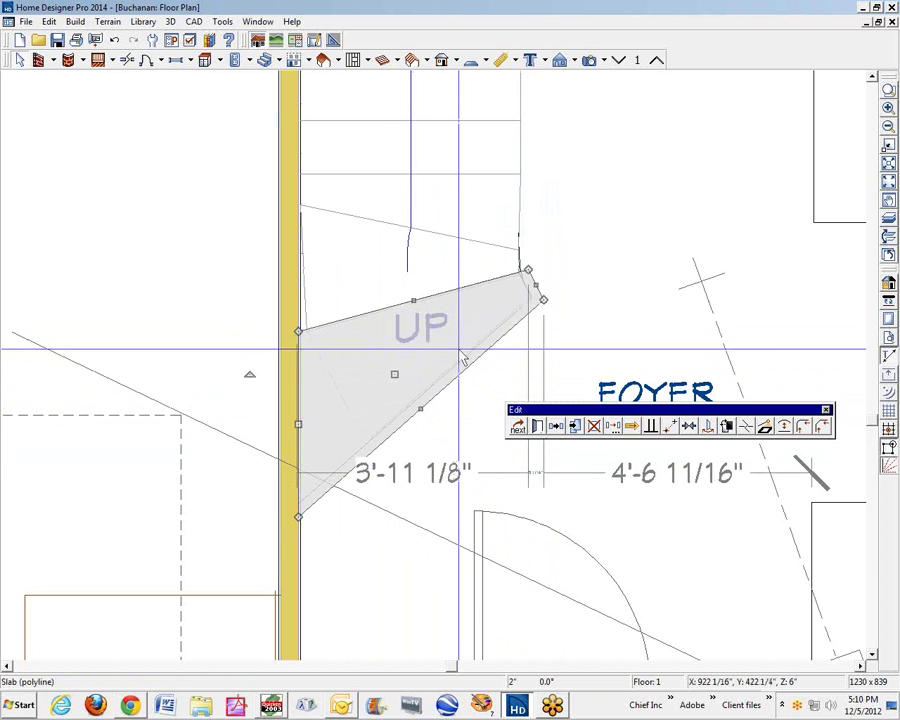
Set the copied slab's top elevation to 7" and its thickness to 1"
{"action": "left_click", "coordinate": [539, 428]}
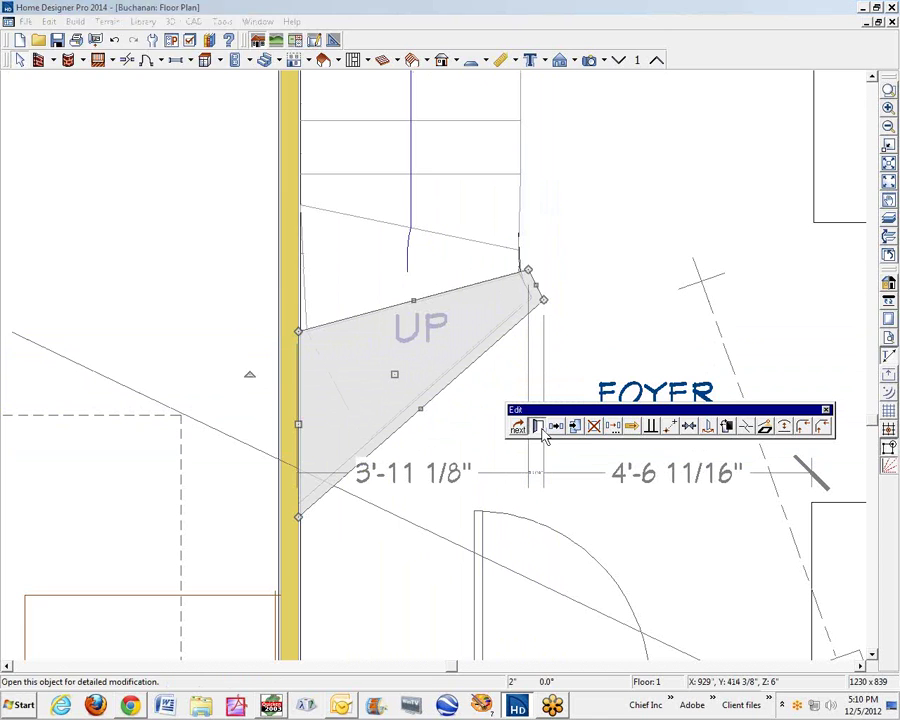
{"action": "left_click", "coordinate": [32, 36]}
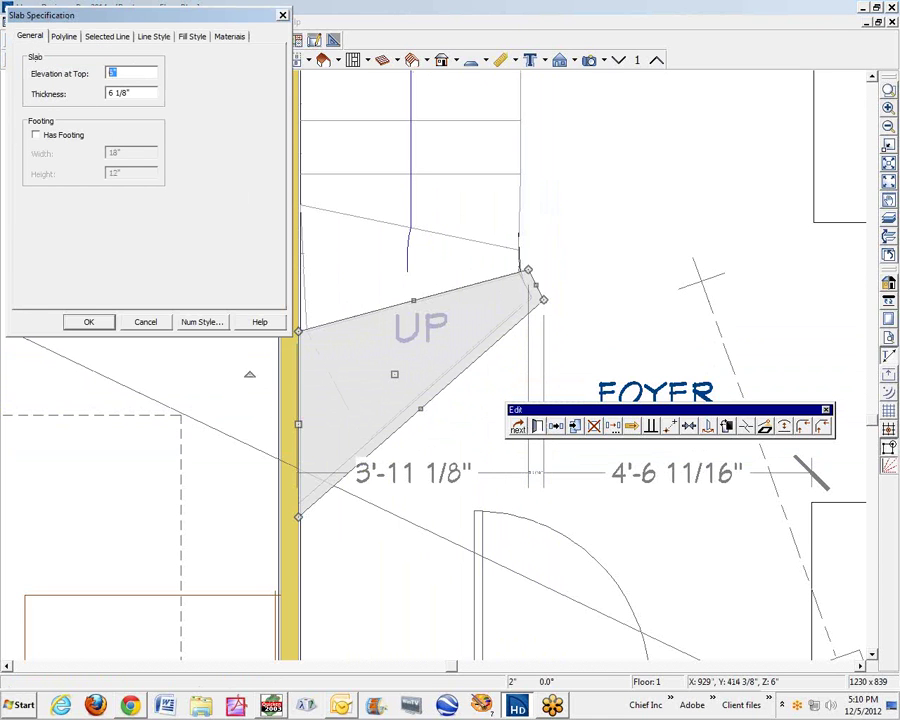
{"action": "type", "text": "7"}
{"action": "left_click", "coordinate": [126, 90]}
{"action": "type", "text": "1"}
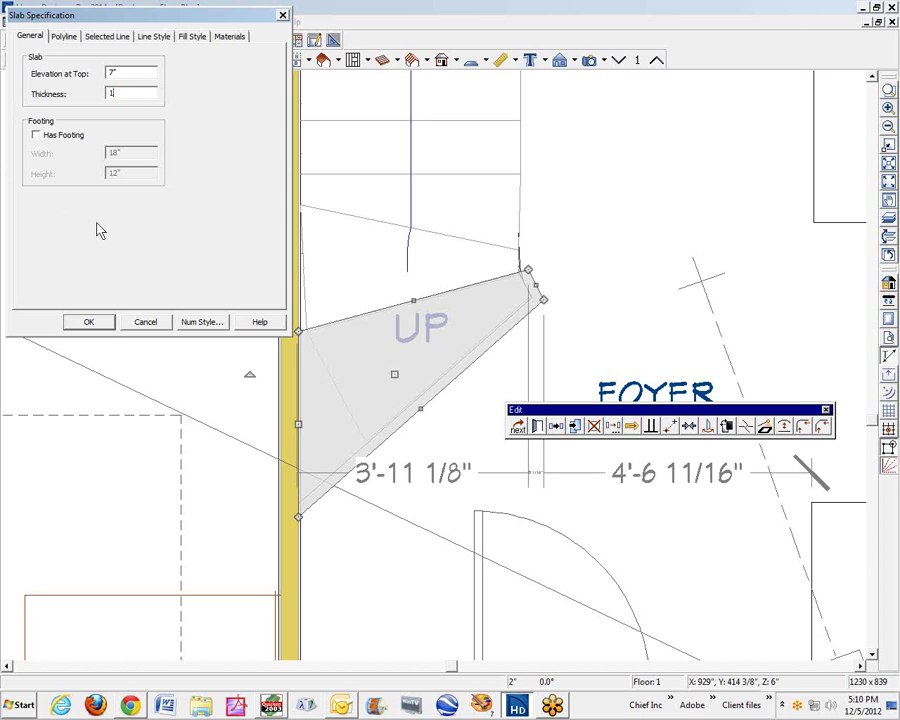
{"action": "left_click", "coordinate": [104, 326]}
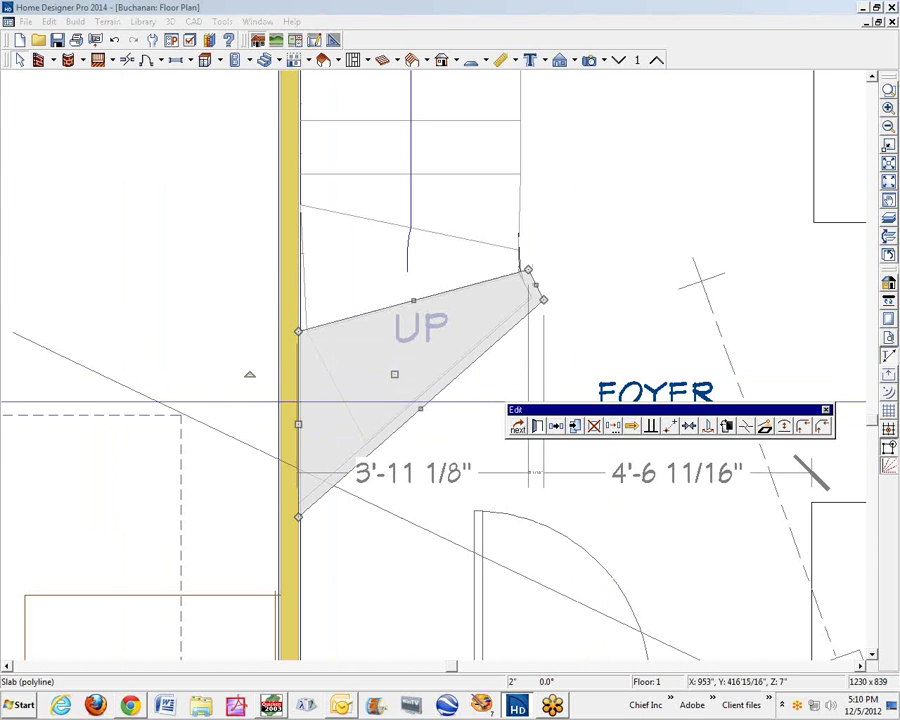
{"action": "left_click", "coordinate": [233, 468]}
Check the material definition of the bottom stair tread in the full camera view and leave it without changes
{"action": "key", "text": "F9"}
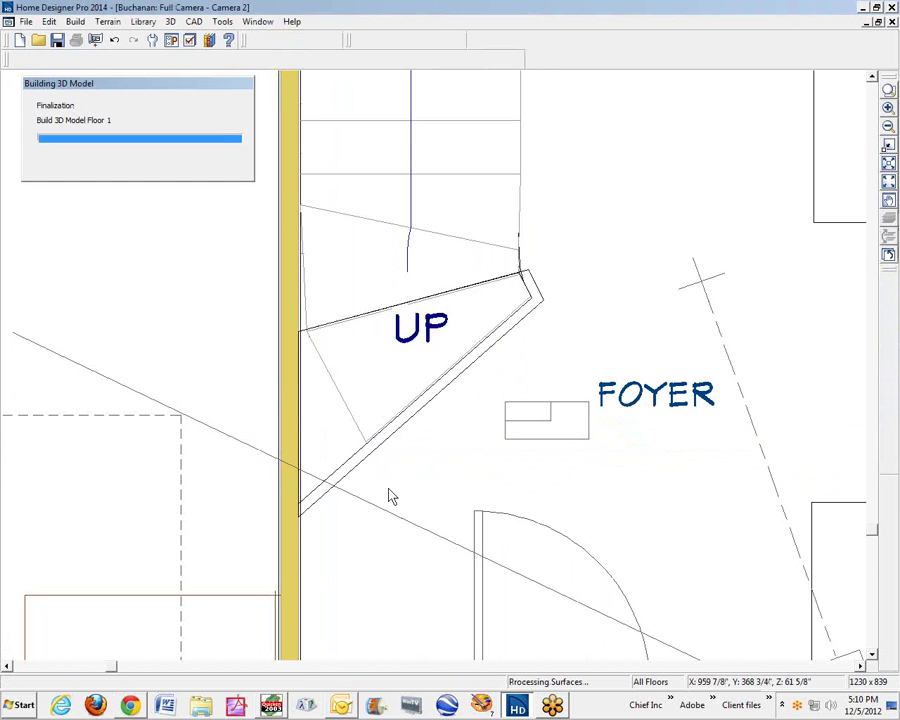
{"action": "scroll", "coordinate": [392, 492], "scroll_direction": "down", "scroll_amount": 3}
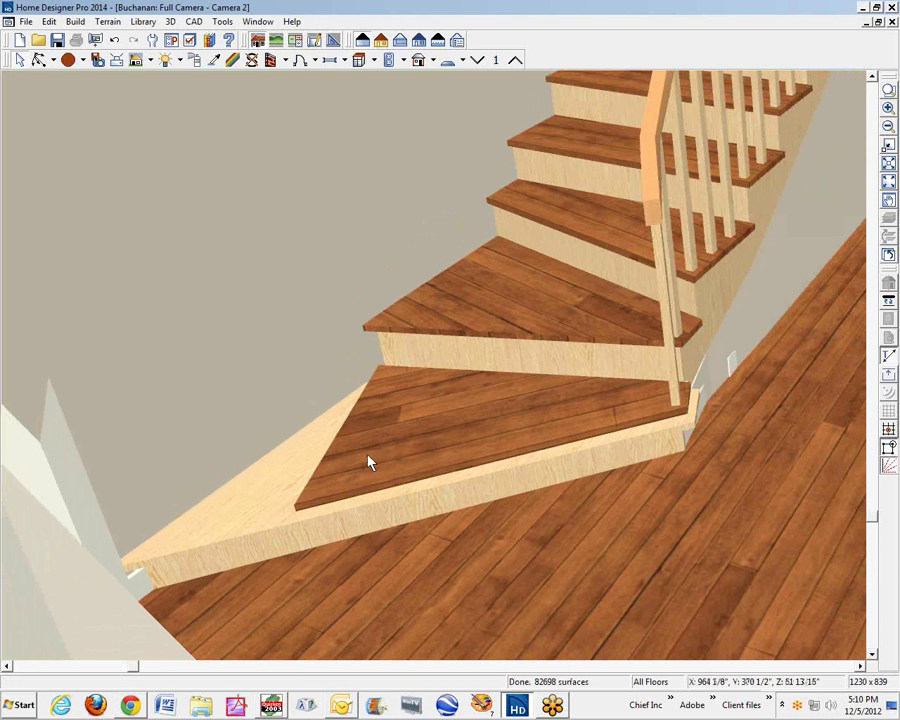
{"action": "left_click", "coordinate": [236, 62]}
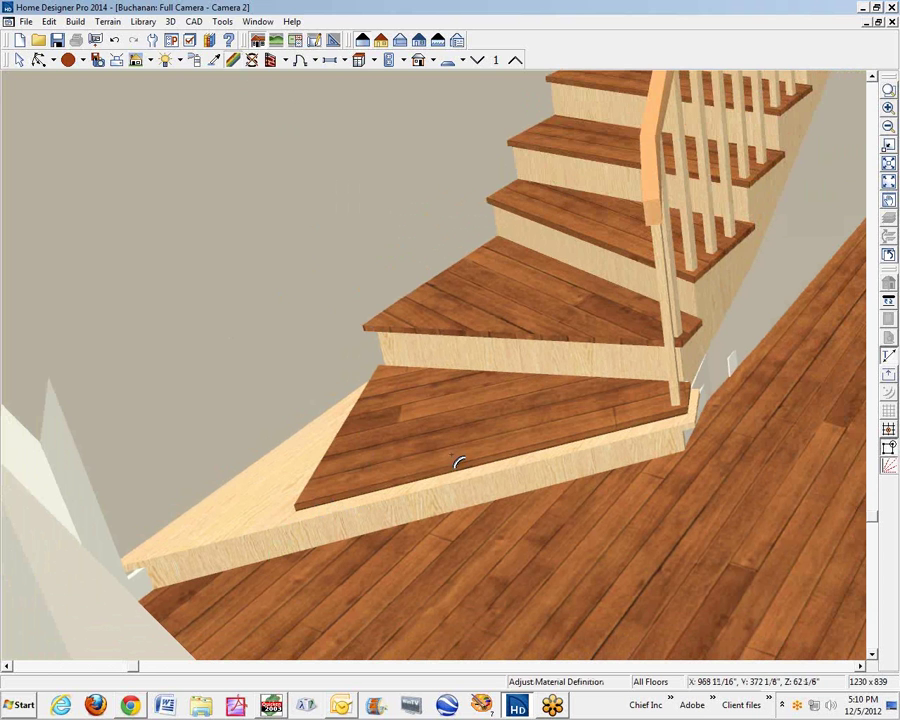
{"action": "left_click", "coordinate": [571, 385]}
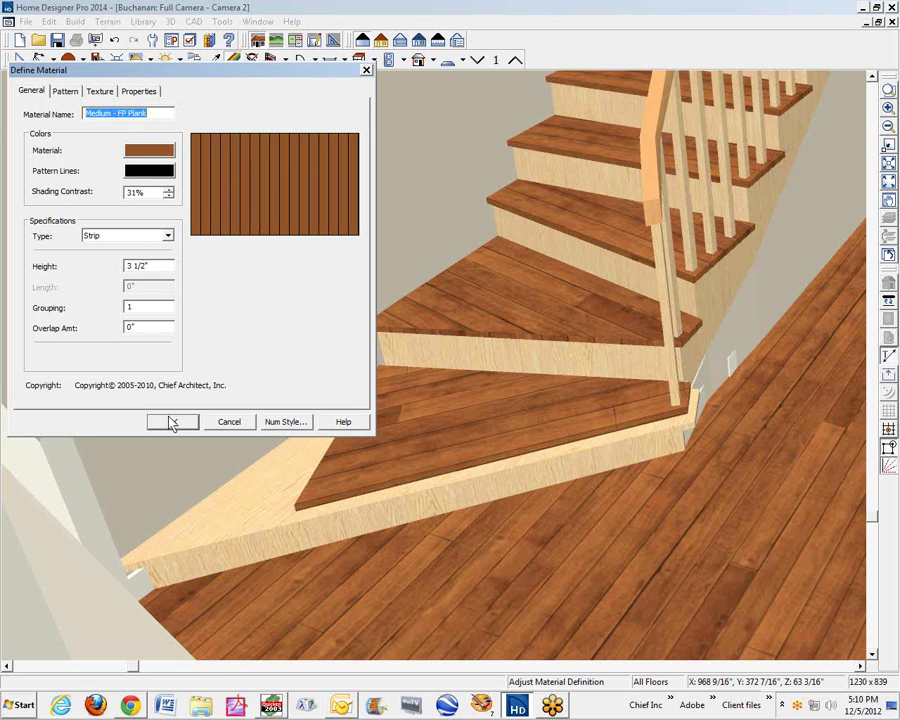
{"action": "left_click", "coordinate": [228, 423]}
Assign the plan material Medium - FP Plank to the 1" slab over the bottom tread
{"action": "left_click", "coordinate": [276, 521]}
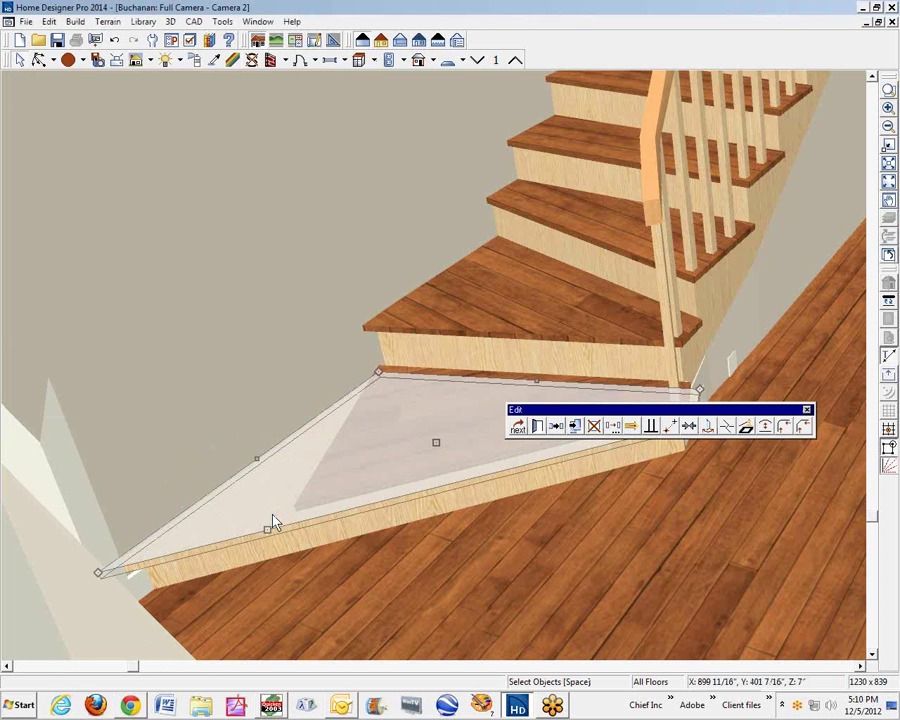
{"action": "left_click", "coordinate": [556, 426]}
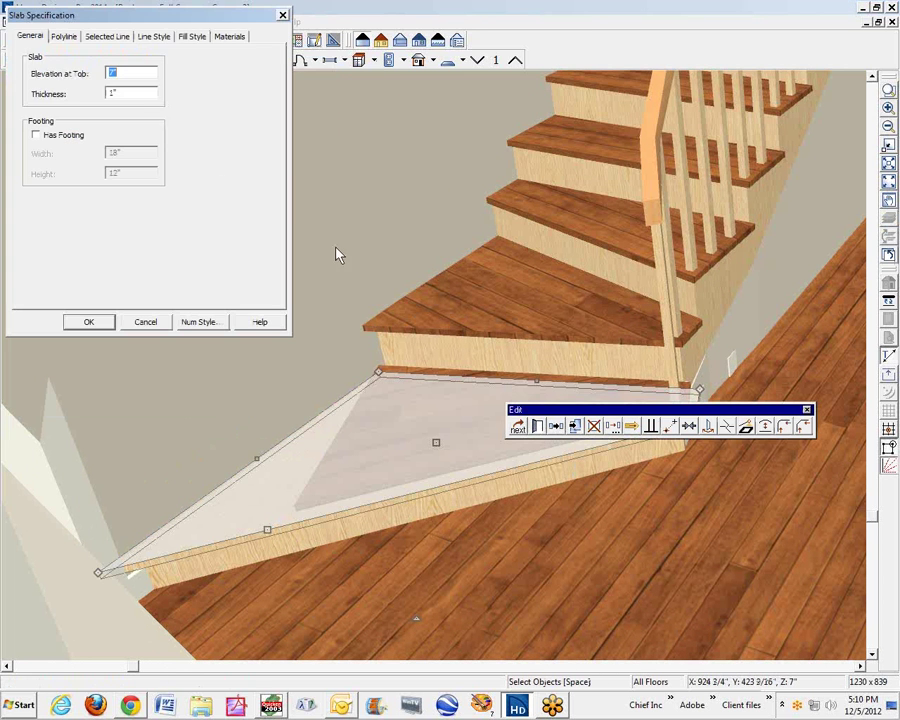
{"action": "left_click", "coordinate": [229, 36]}
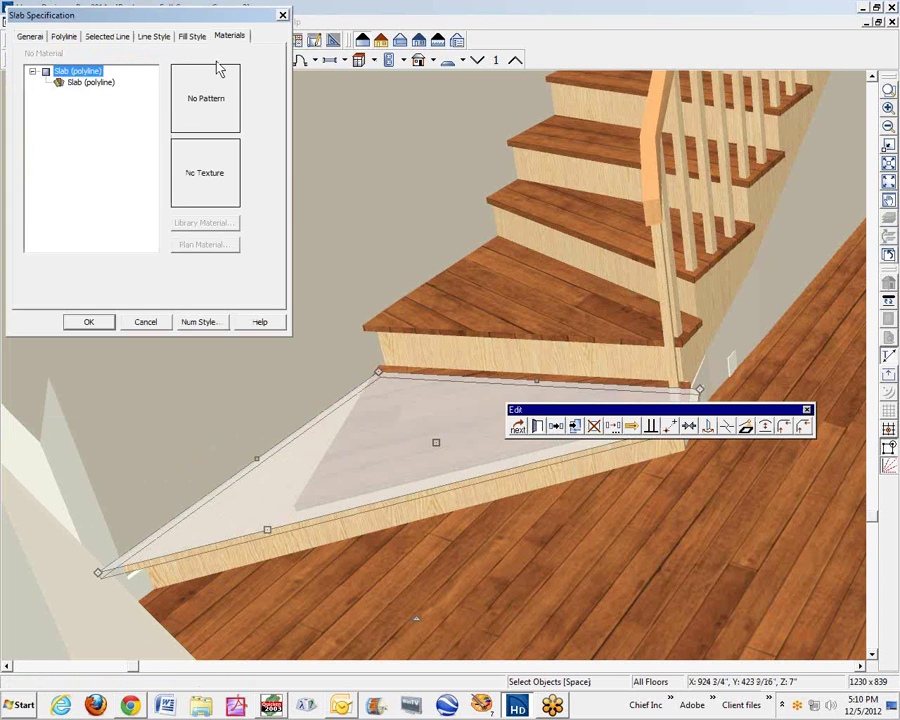
{"action": "left_click", "coordinate": [101, 86]}
{"action": "left_click", "coordinate": [195, 244]}
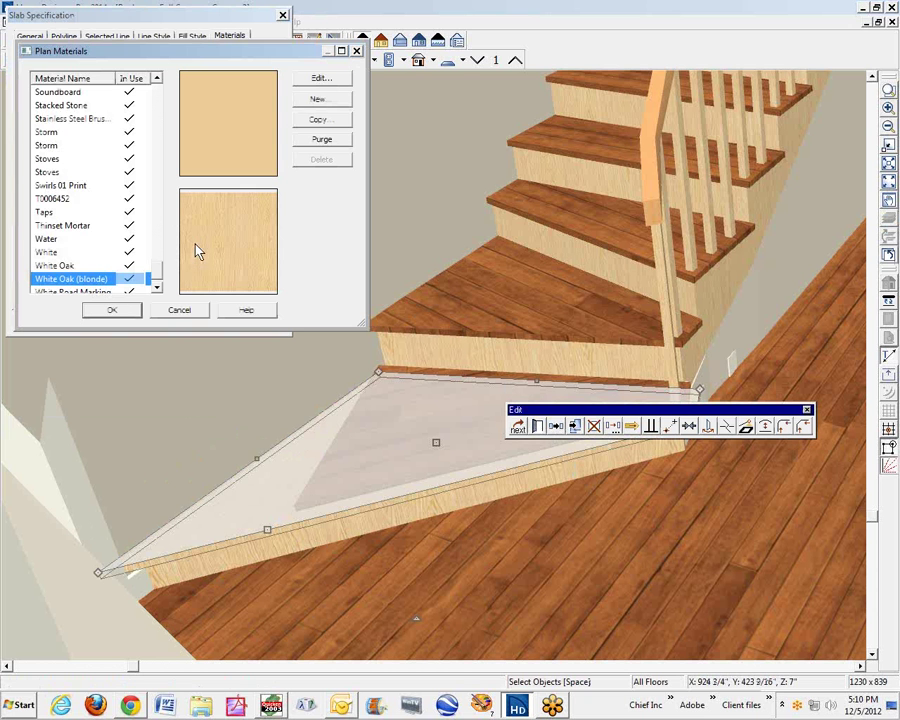
{"action": "type", "text": "medium"}
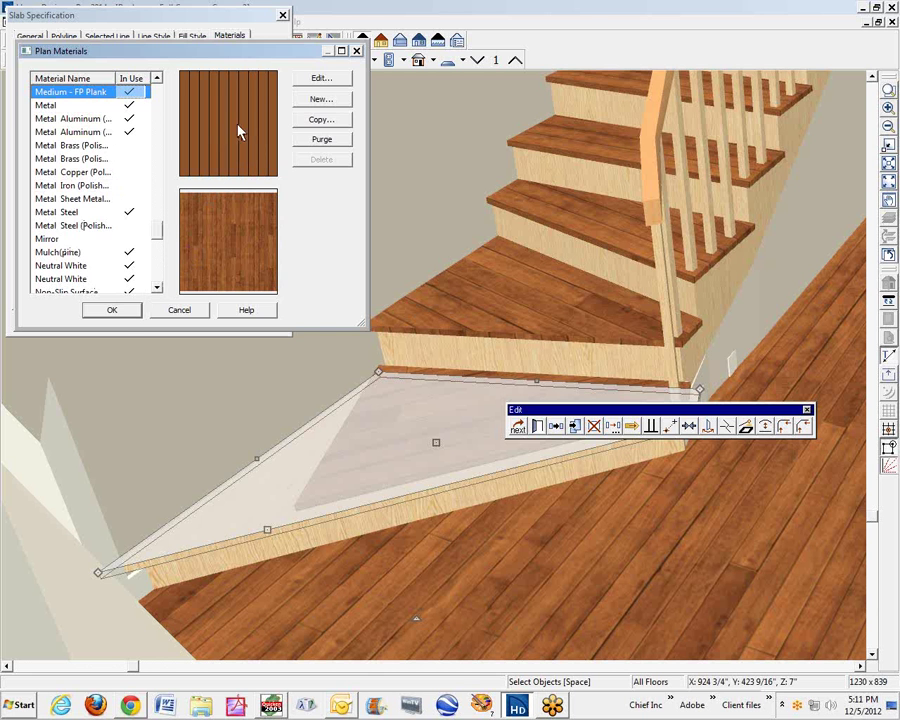
{"action": "left_click", "coordinate": [122, 311]}
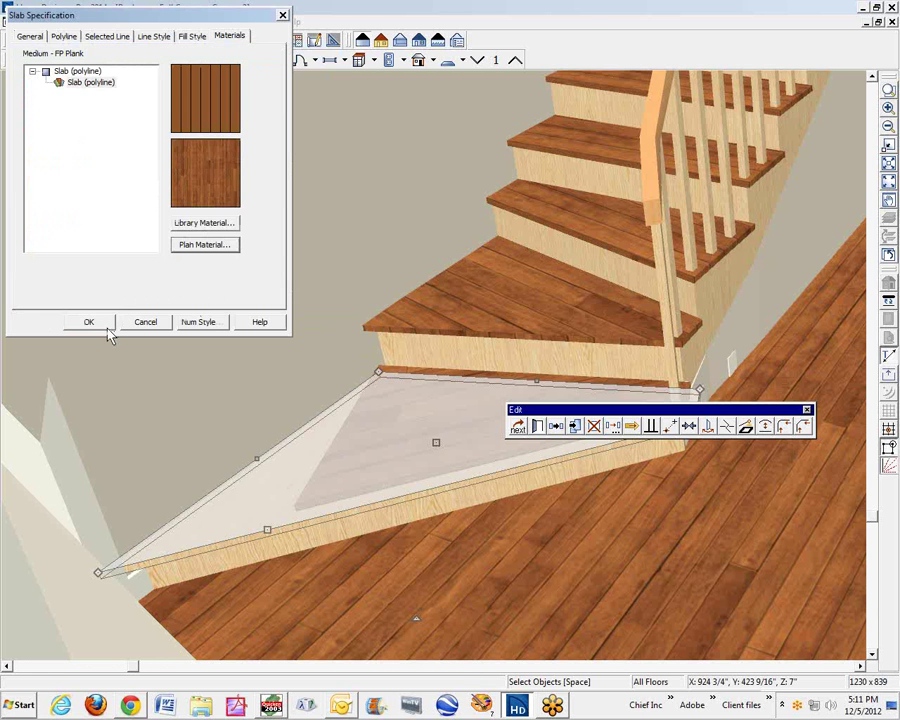
{"action": "left_click", "coordinate": [107, 327]}
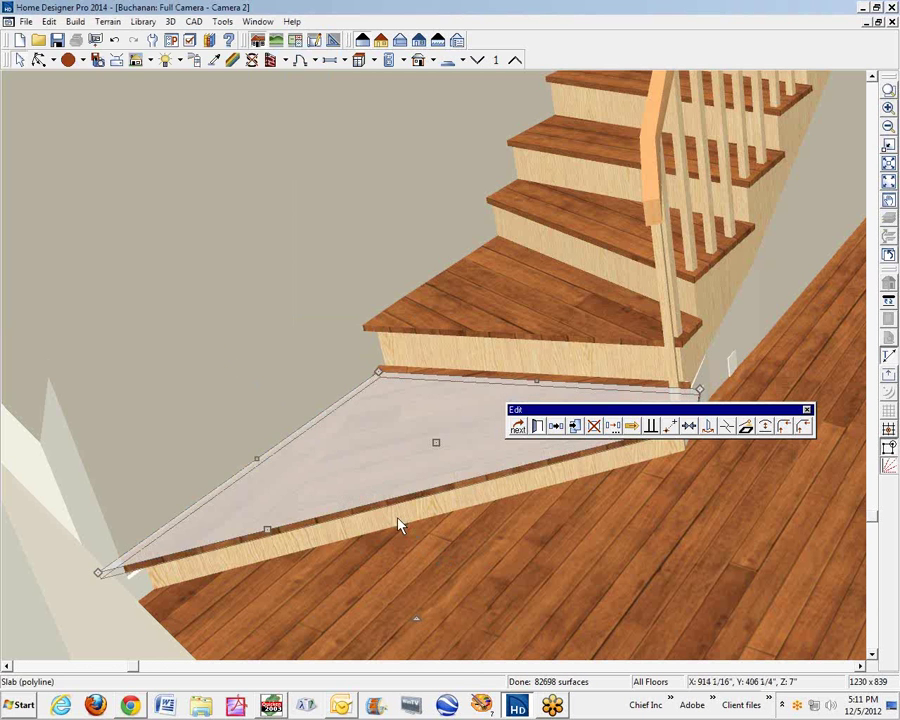
{"action": "key", "text": "Escape"}
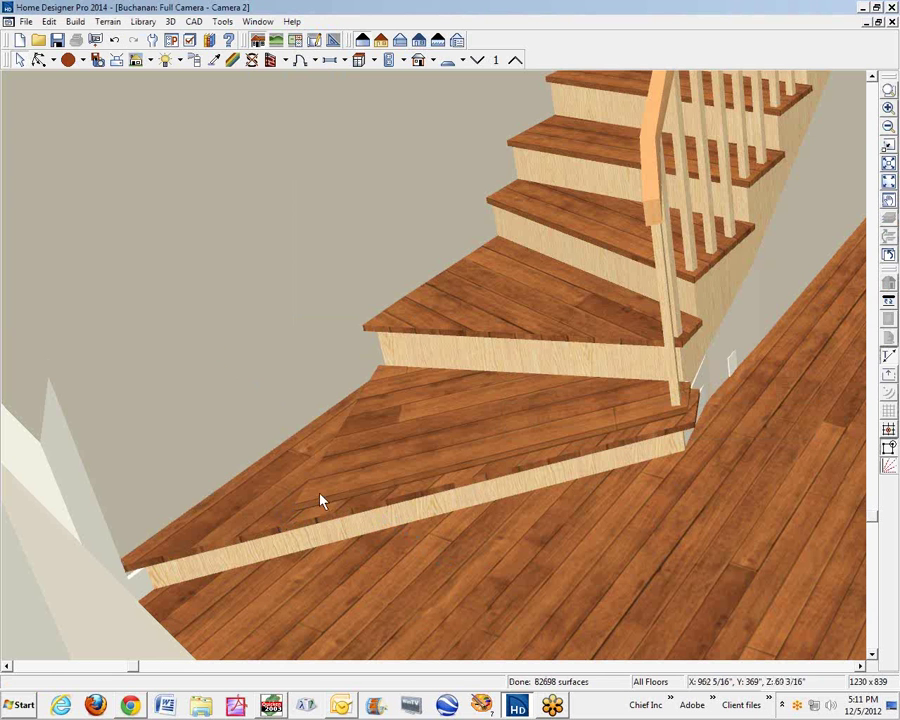
Raise the top elevation of the 1" tread slab to 8"
{"action": "left_click", "coordinate": [249, 532]}
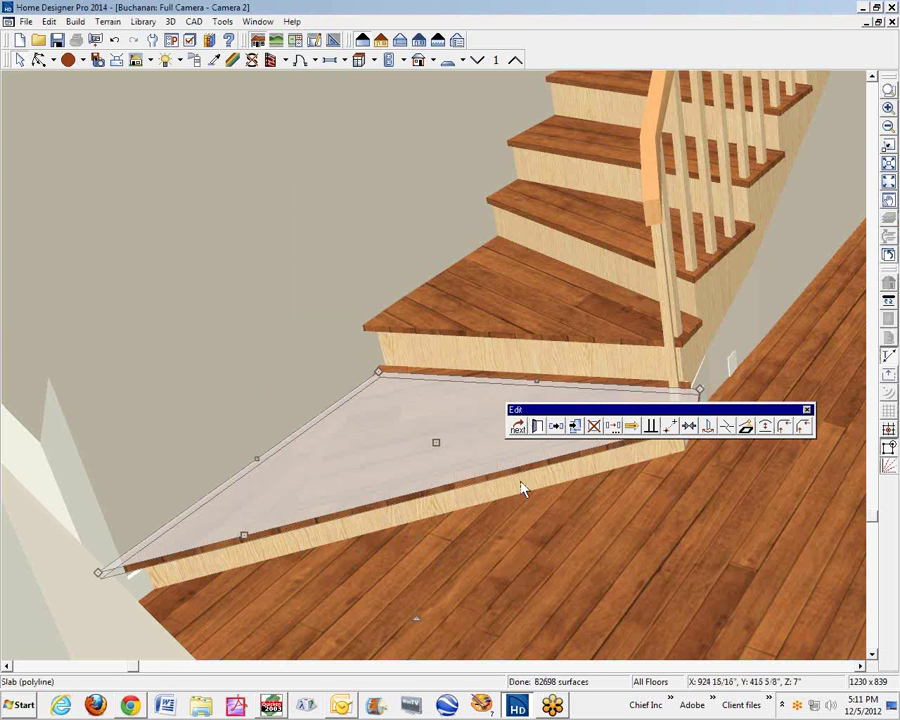
{"action": "left_click", "coordinate": [575, 426]}
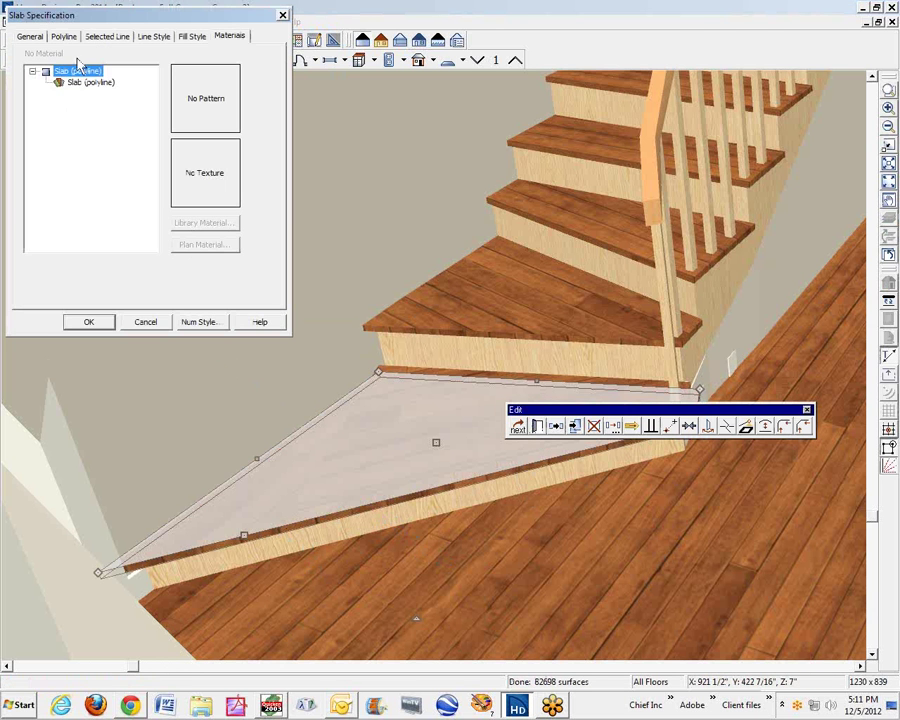
{"action": "left_click", "coordinate": [30, 36]}
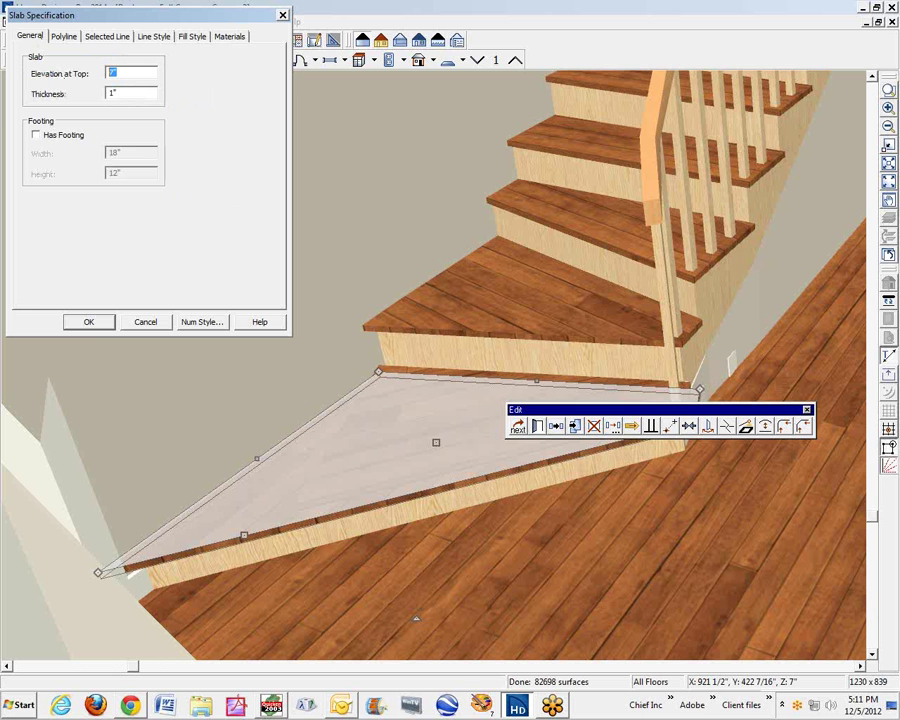
{"action": "type", "text": "8"}
{"action": "left_click", "coordinate": [87, 322]}
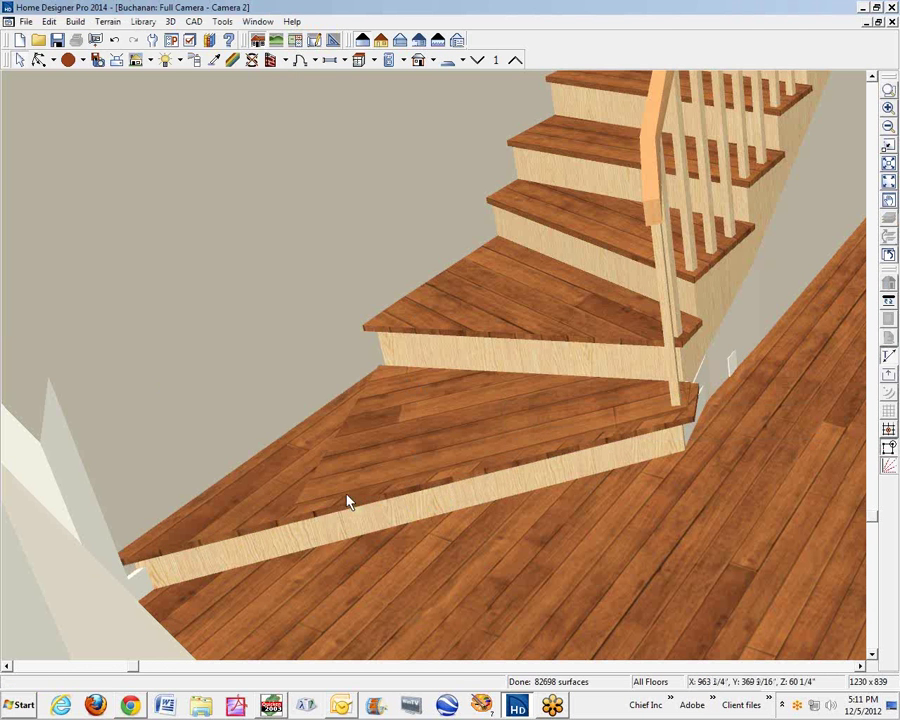
Try top elevations of 8 1/4" and 8 1/2" for the tread slab to cover the original bottom tread
{"action": "left_click", "coordinate": [290, 519]}
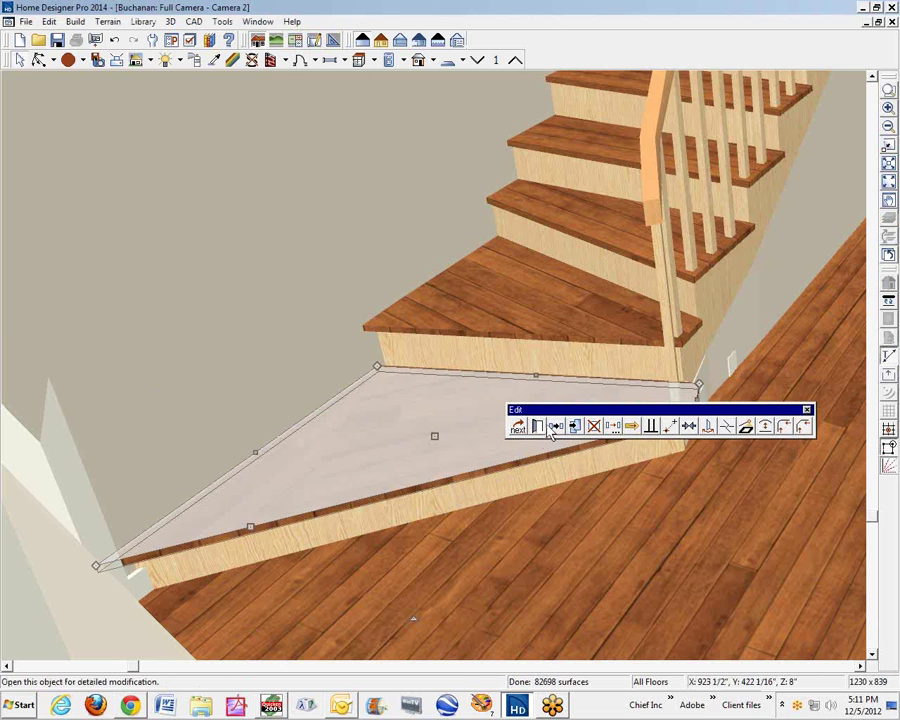
{"action": "left_click", "coordinate": [539, 427]}
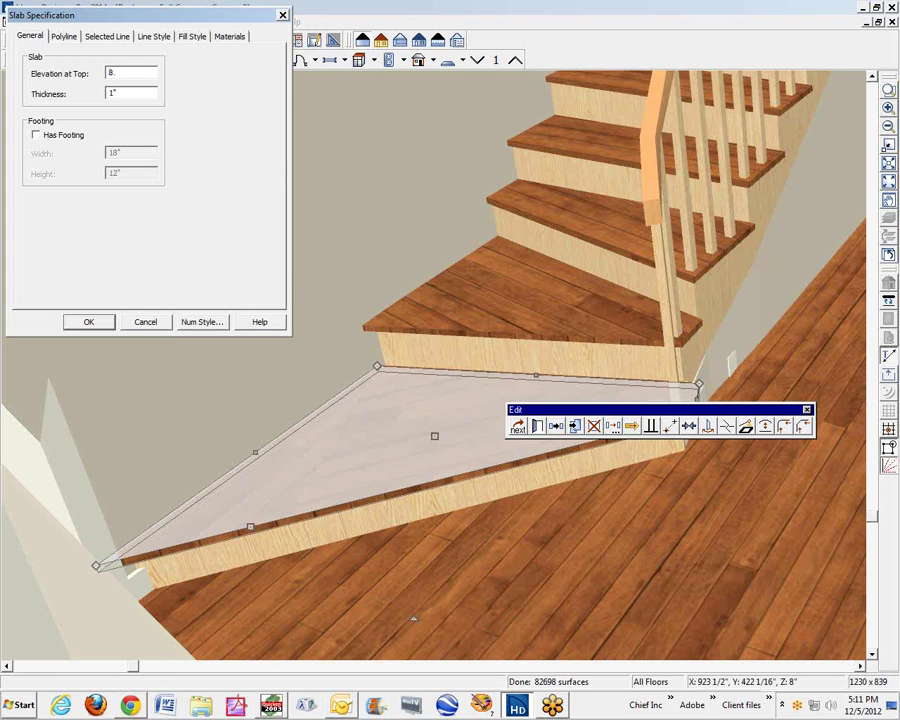
{"action": "left_click", "coordinate": [90, 322]}
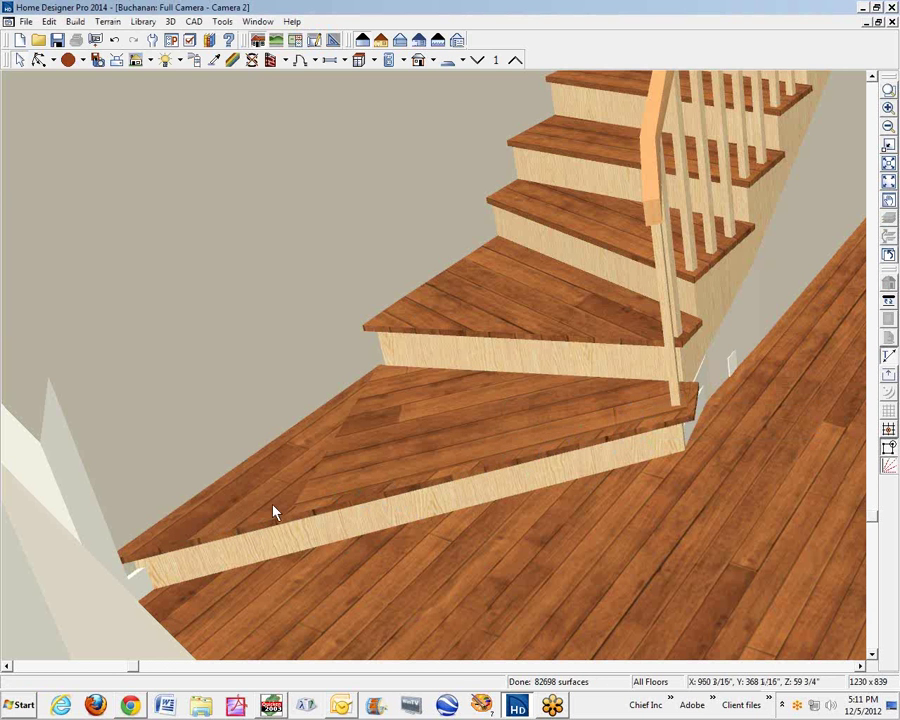
{"action": "left_click", "coordinate": [335, 428]}
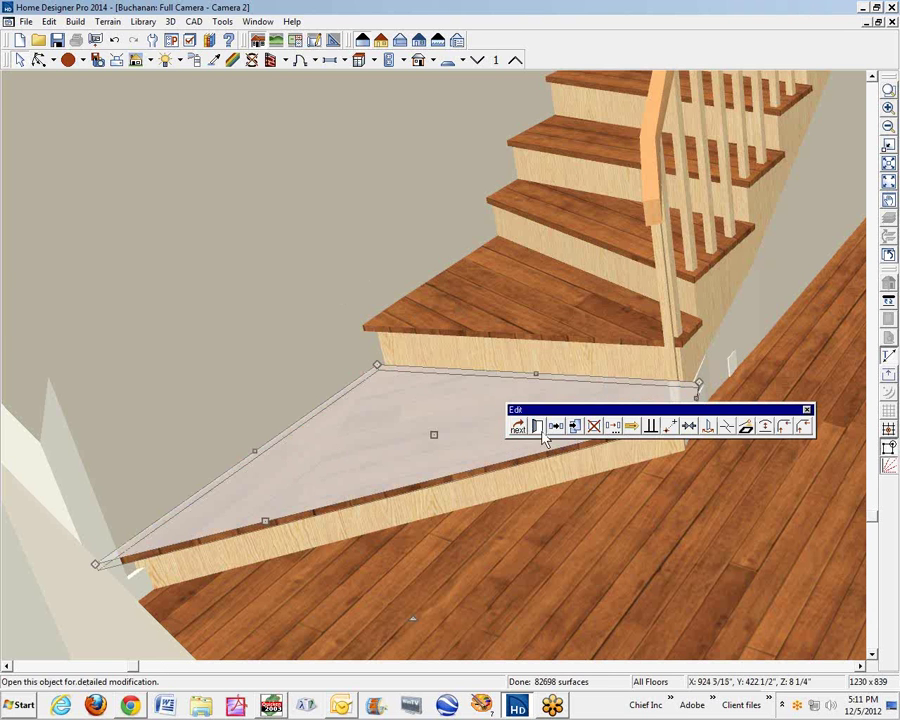
{"action": "left_click", "coordinate": [556, 427]}
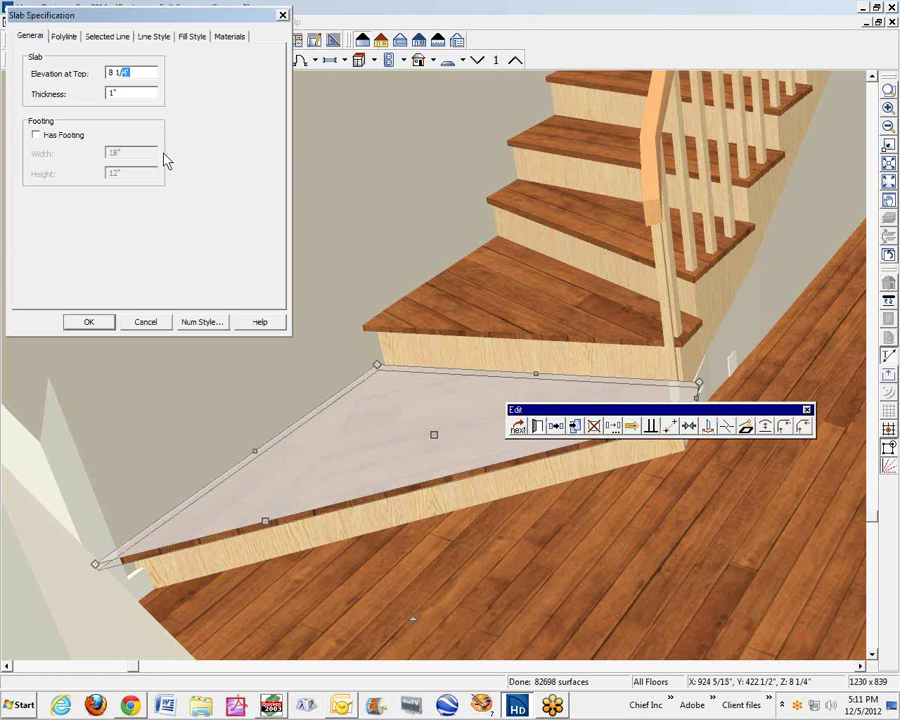
{"action": "type", "text": "2"}
{"action": "left_click", "coordinate": [89, 322]}
{"action": "key", "text": "Escape"}
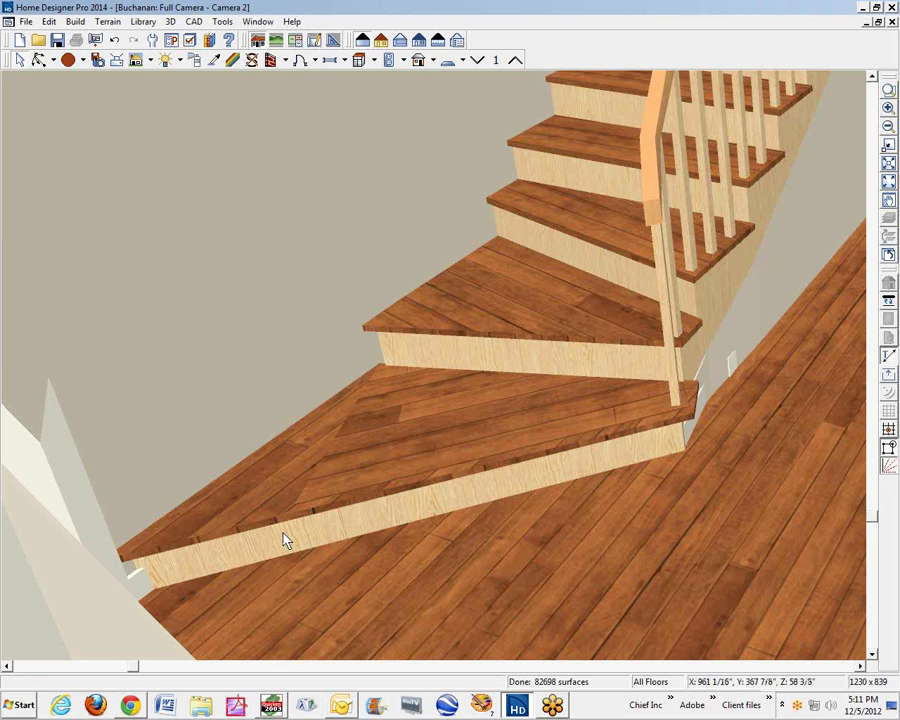
Set the tread slab's top elevation to 8 5/8"
{"action": "left_click", "coordinate": [291, 488]}
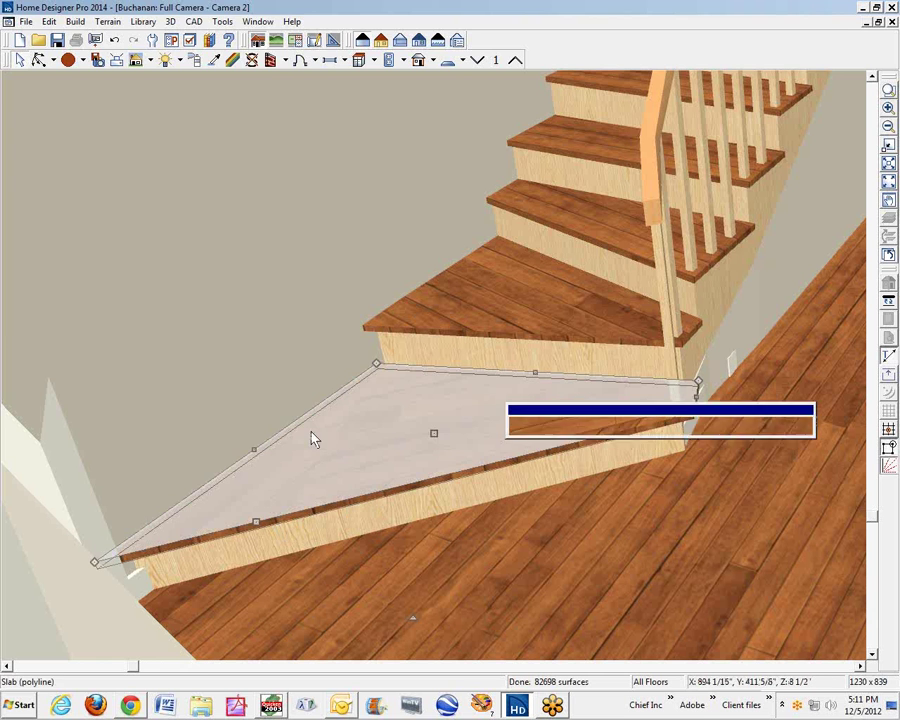
{"action": "left_click", "coordinate": [574, 426]}
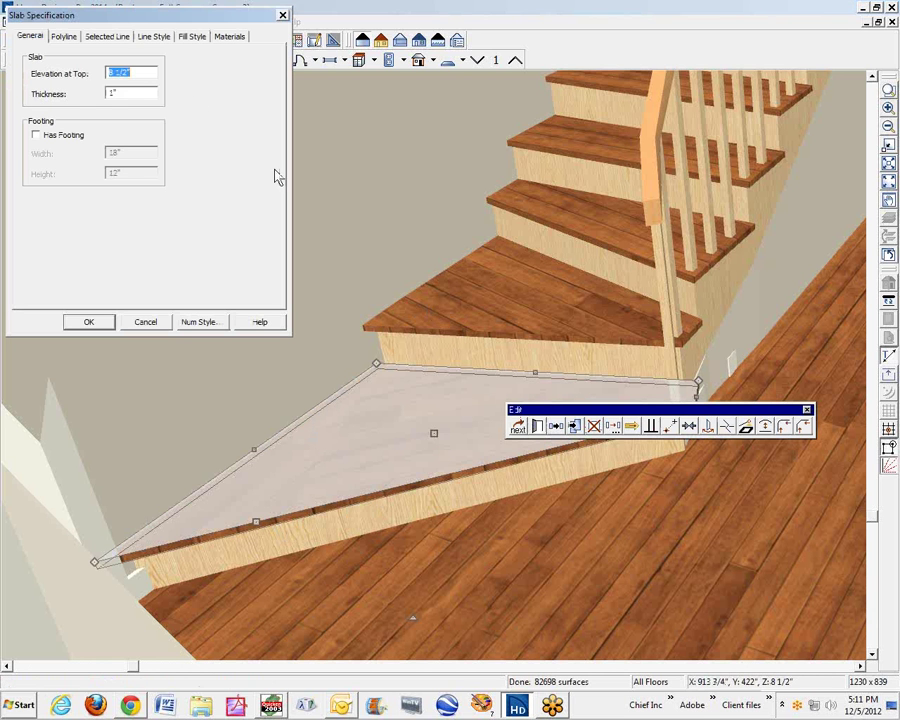
{"action": "left_click_drag", "start_coordinate": [114, 78], "coordinate": [191, 80]}
{"action": "type", "text": "8 5/8"}
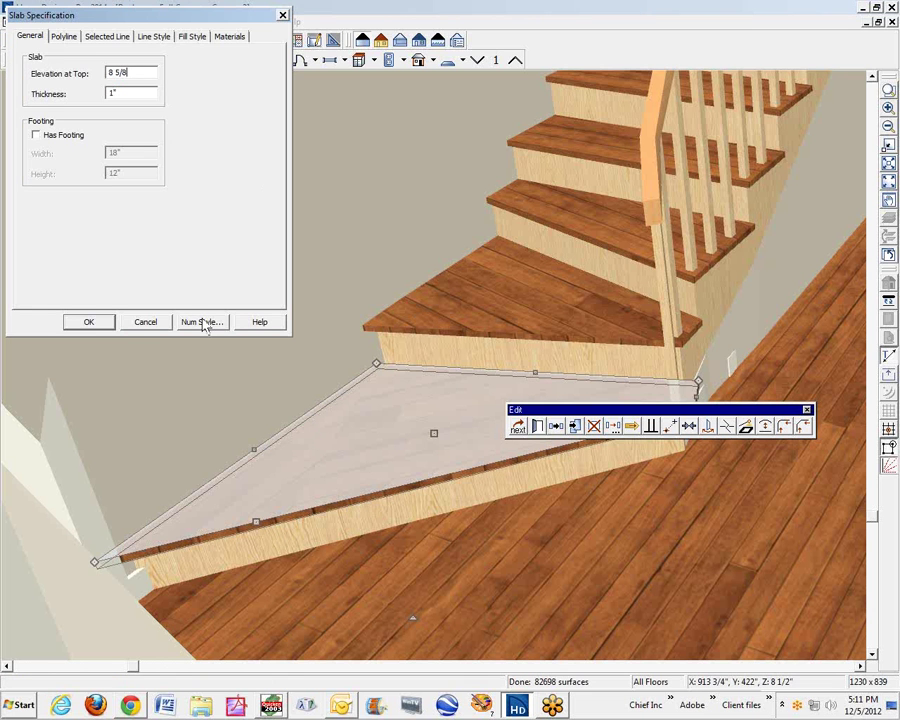
{"action": "left_click", "coordinate": [89, 321]}
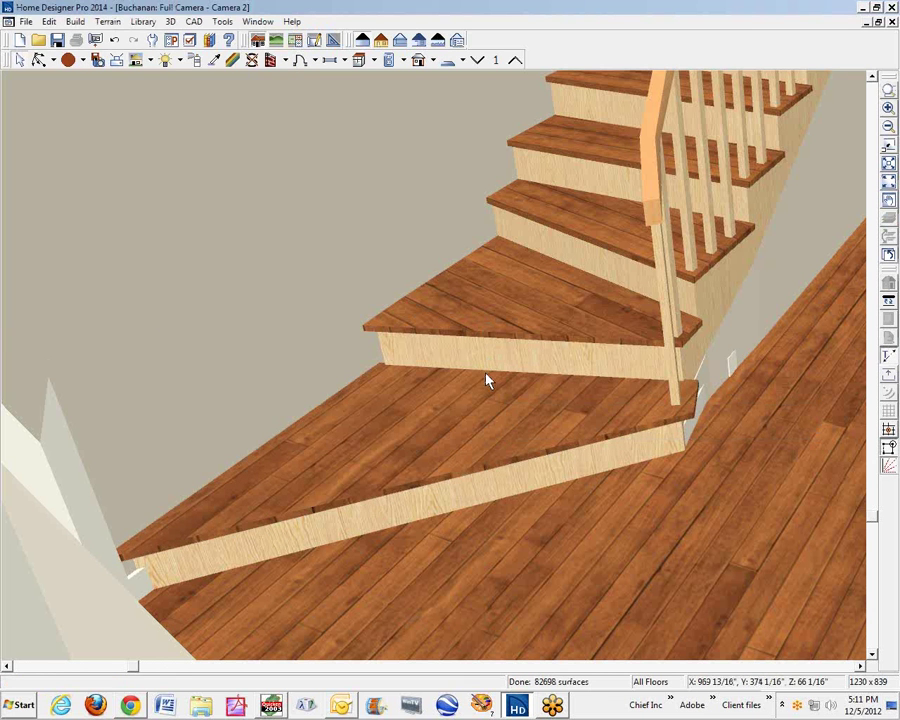
Set the riser slab below the bottom tread to a top elevation of 7 5/8" and a thickness of 7"
{"action": "left_click", "coordinate": [550, 473]}
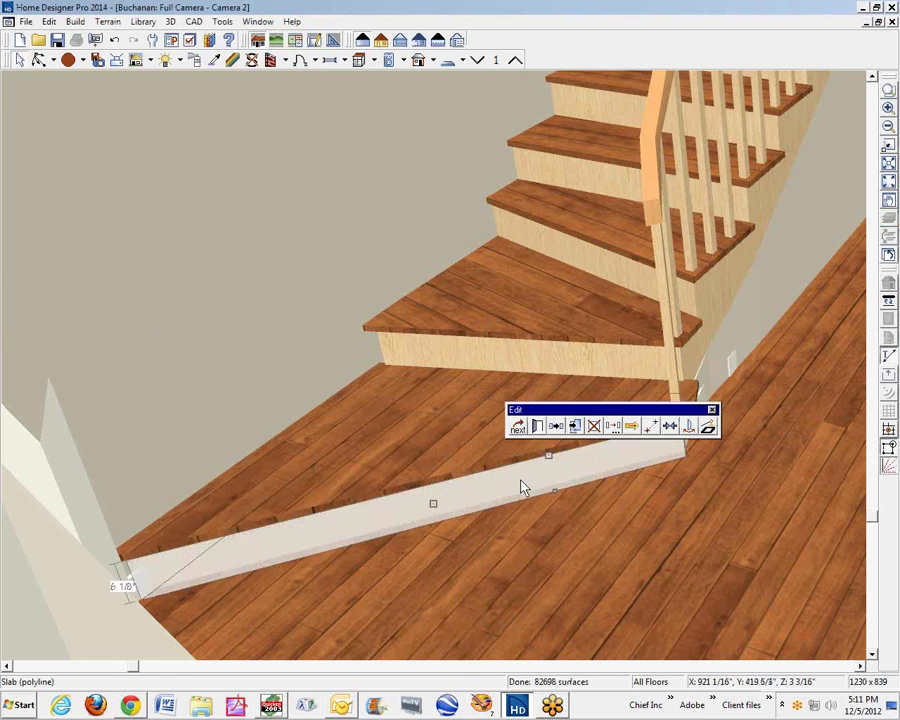
{"action": "left_click", "coordinate": [538, 427]}
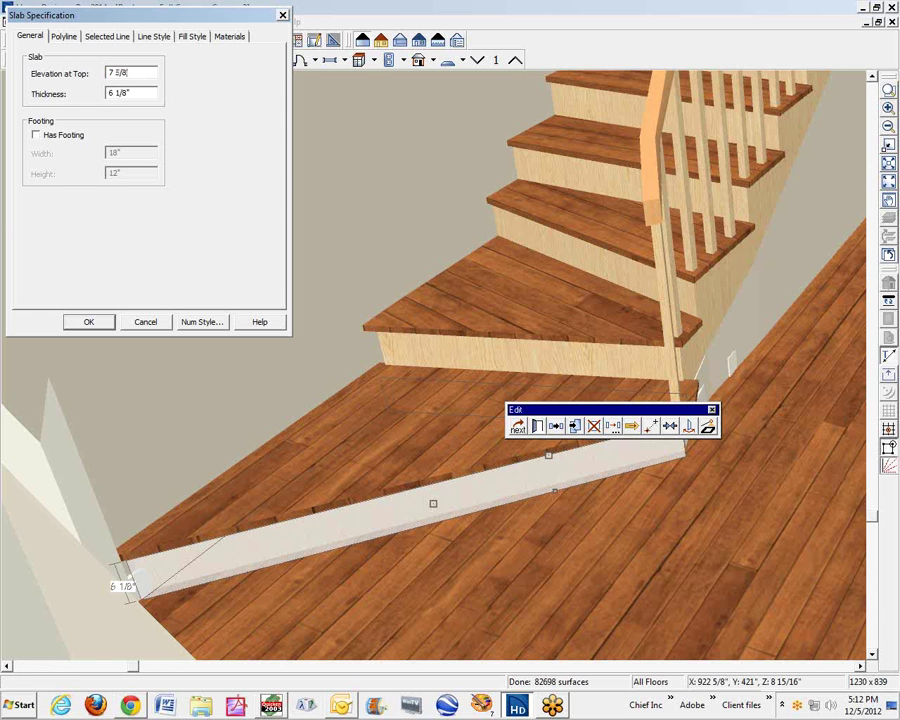
{"action": "left_click", "coordinate": [136, 93]}
{"action": "left_click", "coordinate": [78, 322]}
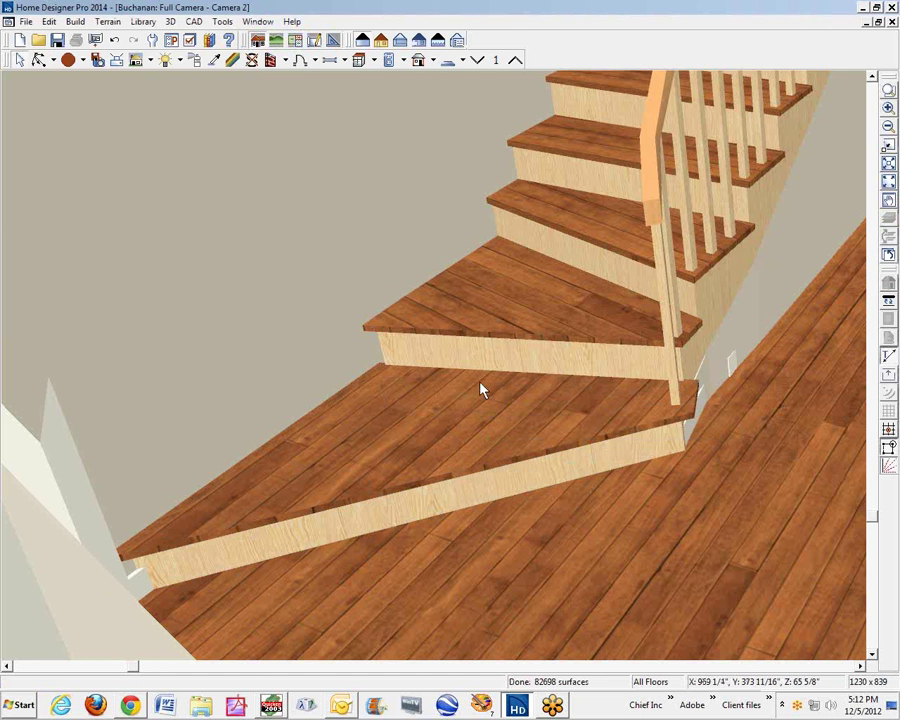
In the floor plan, change the tread slab's short open-side edge into an outward-curving arc
{"action": "scroll", "coordinate": [335, 463], "scroll_direction": "down", "scroll_amount": 2}
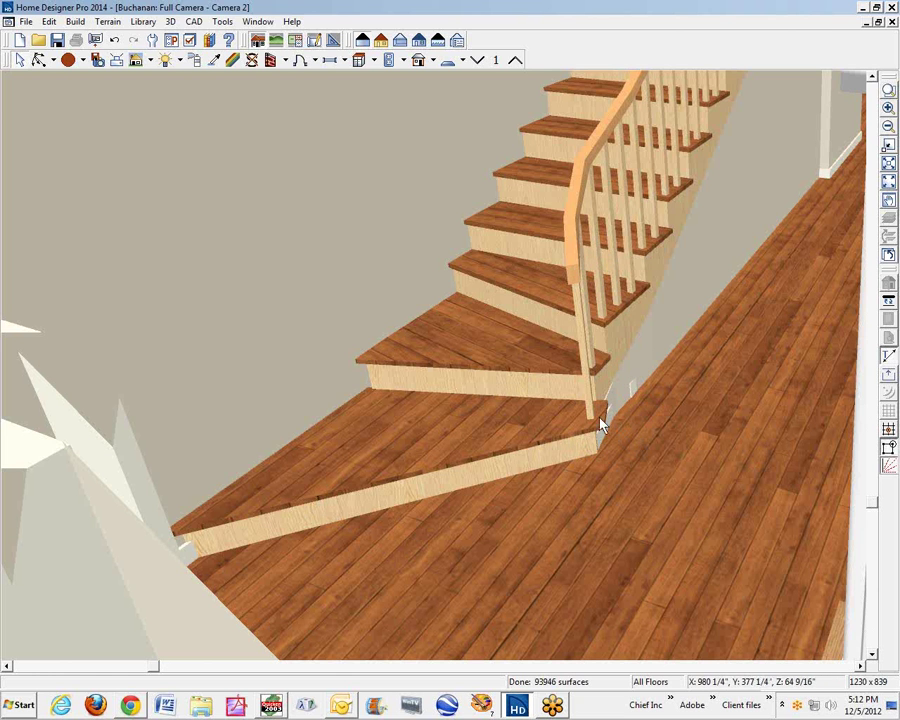
{"action": "left_click", "coordinate": [587, 453]}
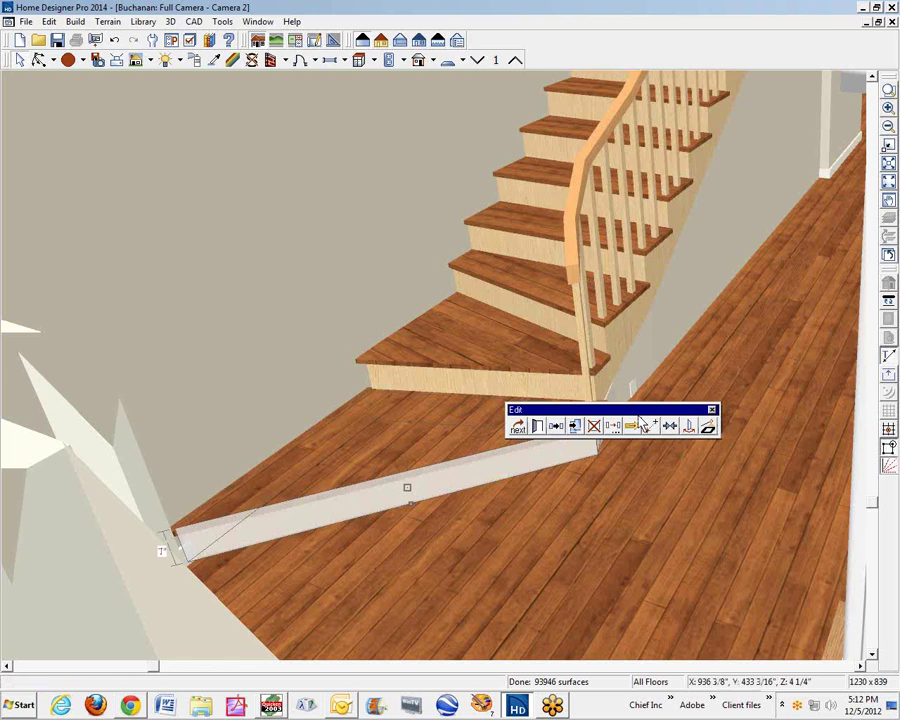
{"action": "key", "text": "Escape"}
{"action": "key", "text": "ctrl+F4"}
{"action": "left_click", "coordinate": [888, 90]}
{"action": "left_click_drag", "start_coordinate": [227, 195], "coordinate": [699, 468]}
{"action": "left_click", "coordinate": [590, 285]}
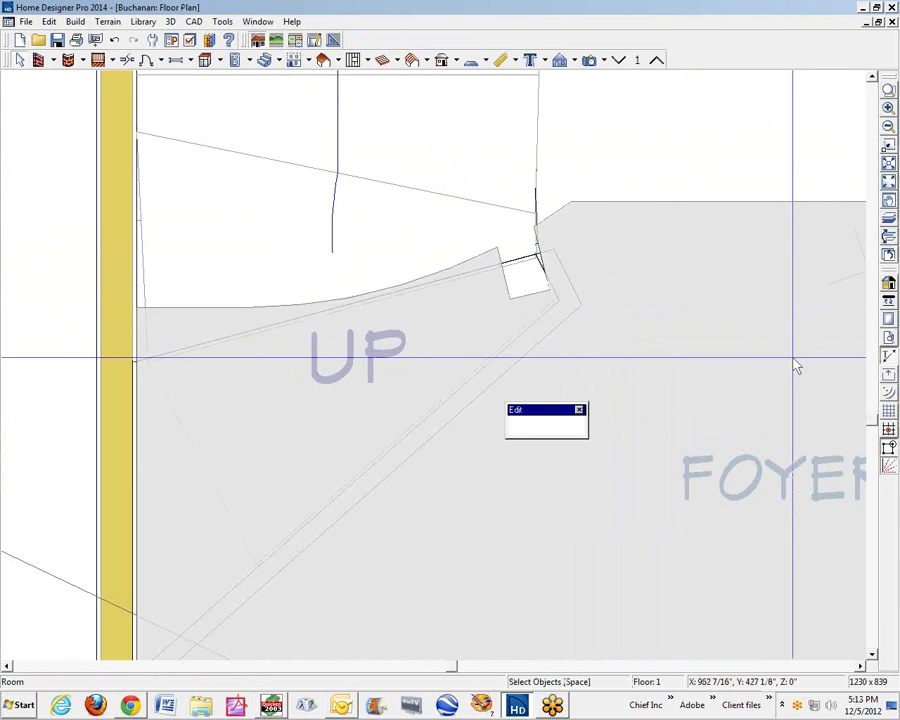
{"action": "left_click", "coordinate": [573, 283]}
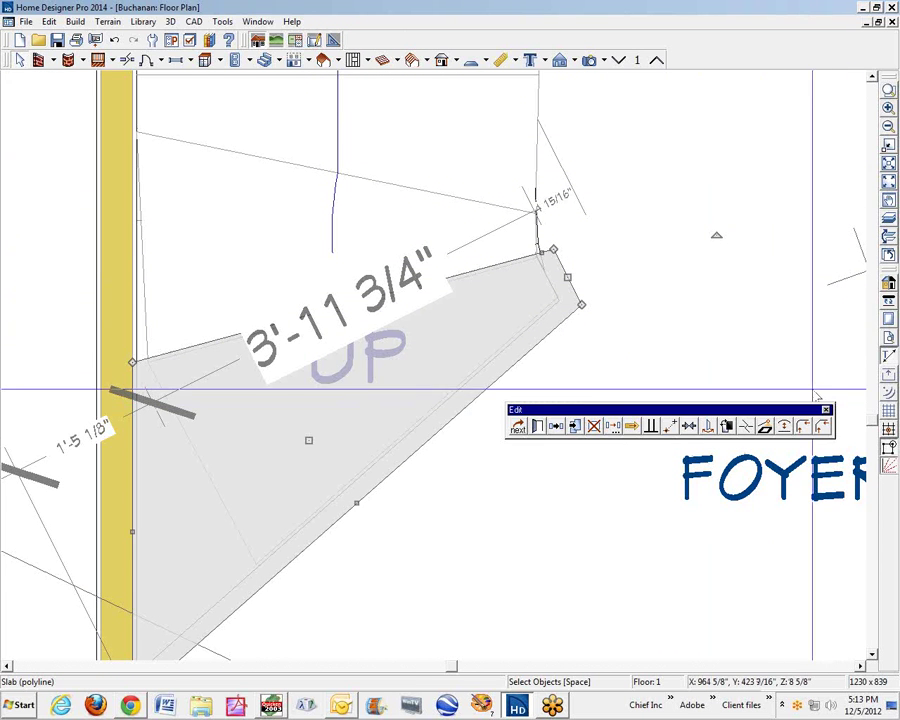
{"action": "left_click_drag", "start_coordinate": [567, 277], "coordinate": [521, 300]}
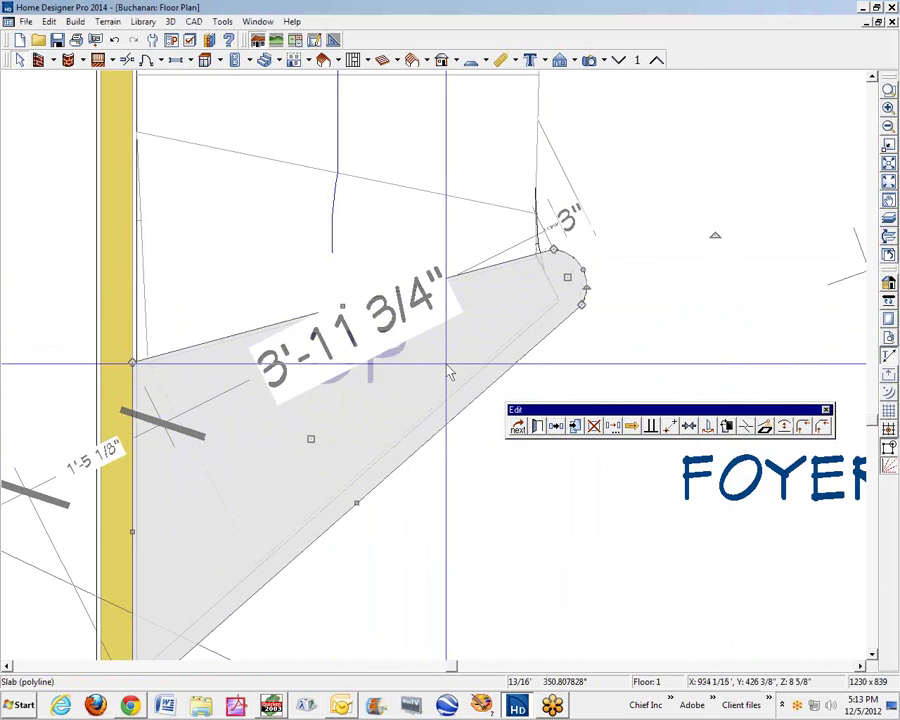
Move the tread slab's back wall corner up the wall until its back edge runs horizontally to the rounded end
{"action": "left_click", "coordinate": [492, 378]}
{"action": "left_click", "coordinate": [440, 385]}
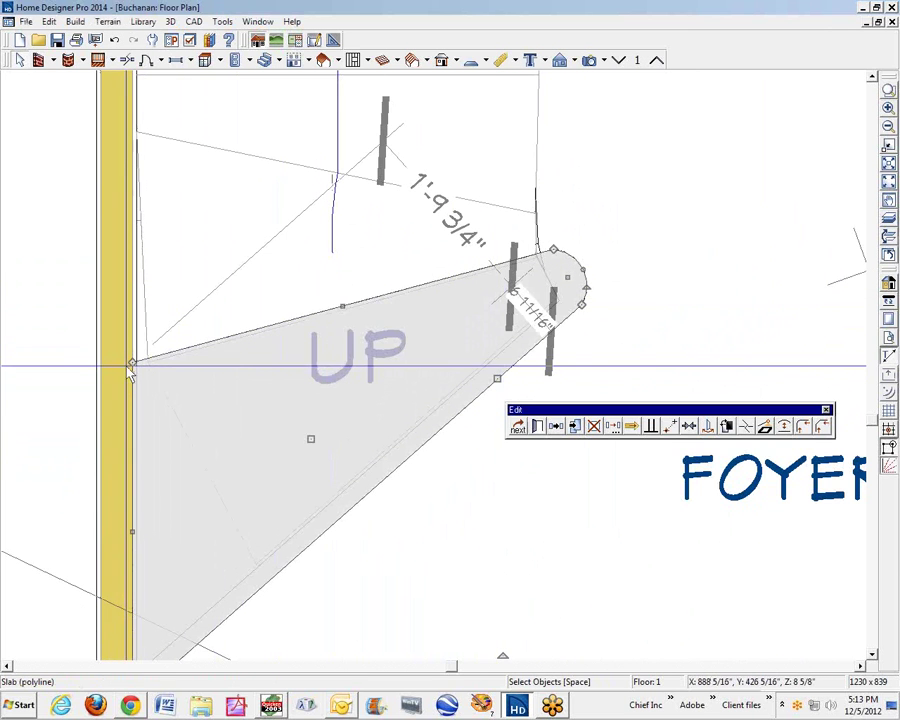
{"action": "left_click_drag", "start_coordinate": [130, 363], "coordinate": [131, 249]}
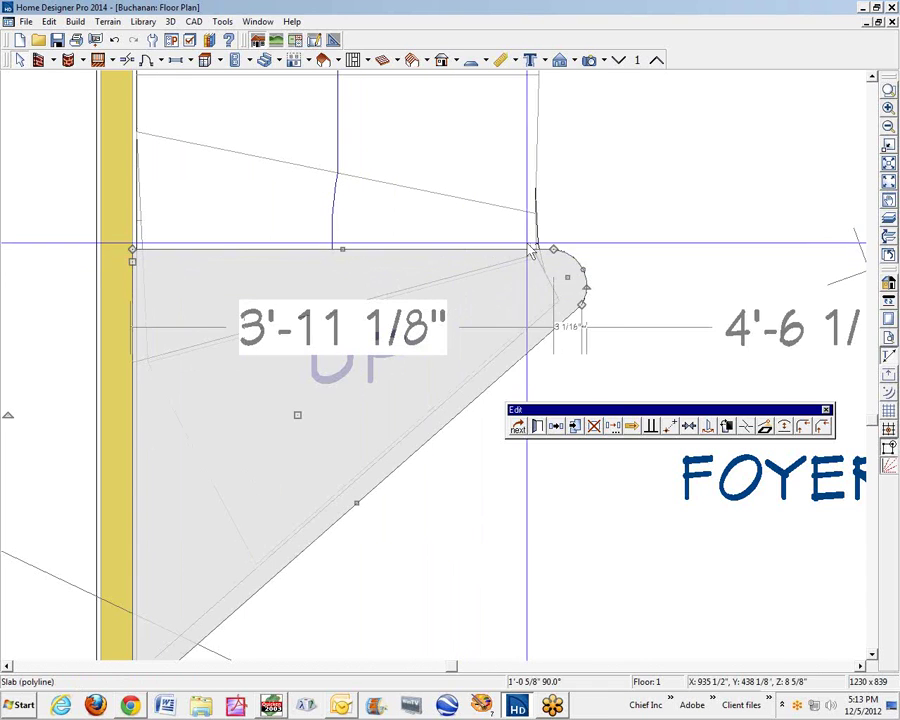
{"action": "left_click", "coordinate": [604, 316]}
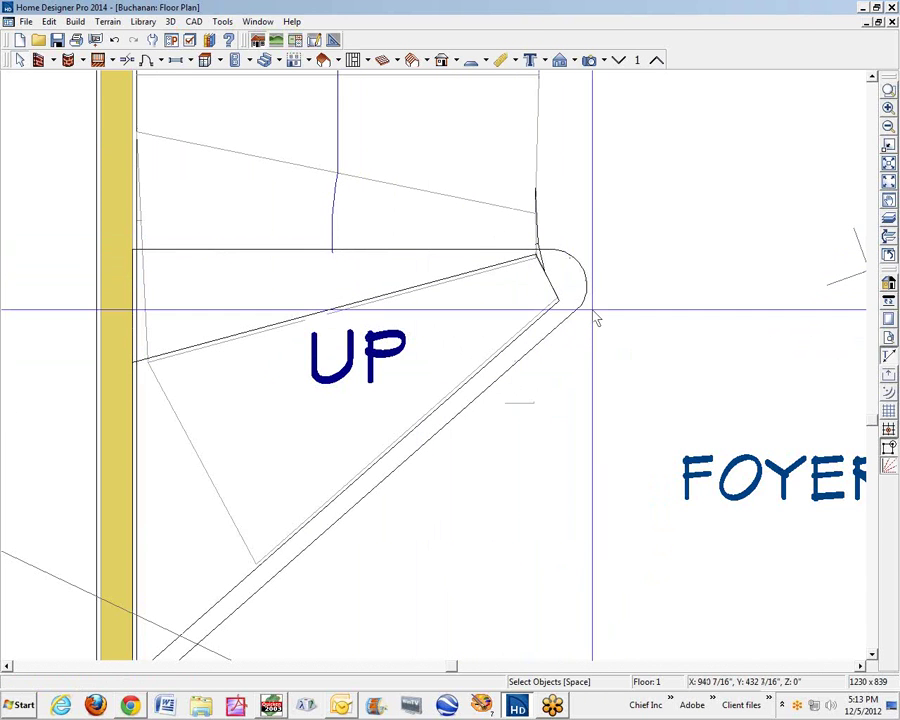
Pull the tread slab's long front edge inward about 15/16" to reduce its overhang past the riser slab
{"action": "left_click", "coordinate": [474, 399]}
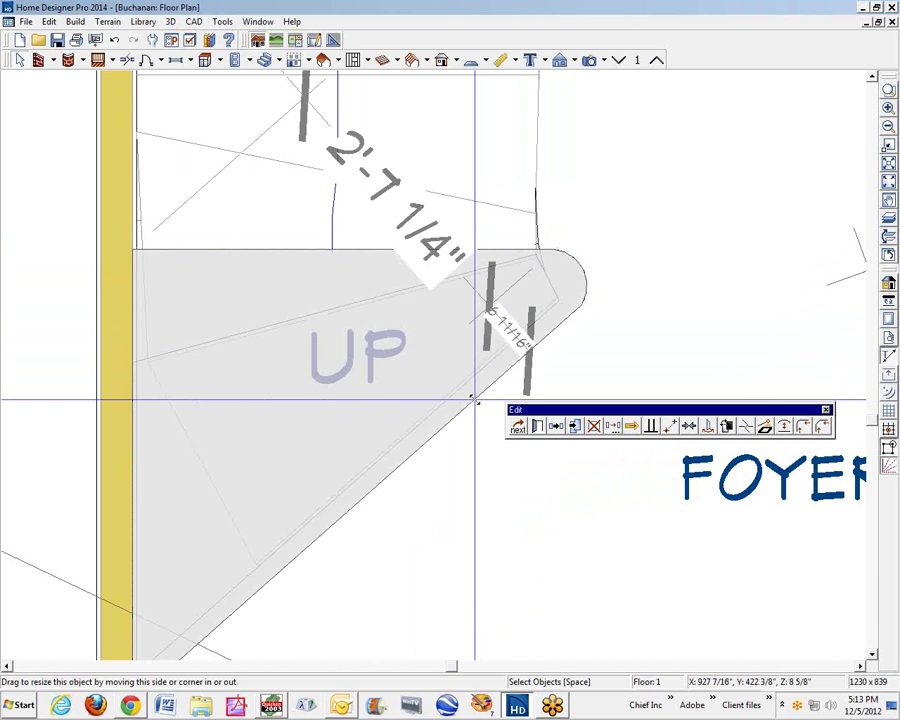
{"action": "left_click_drag", "start_coordinate": [474, 400], "coordinate": [474, 386]}
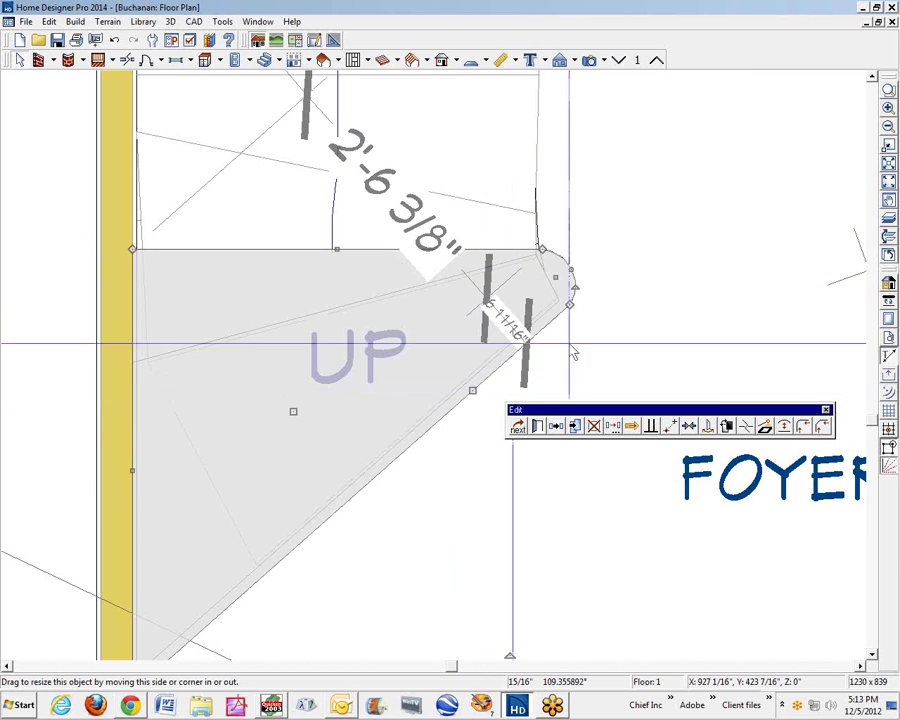
{"action": "left_click", "coordinate": [607, 329]}
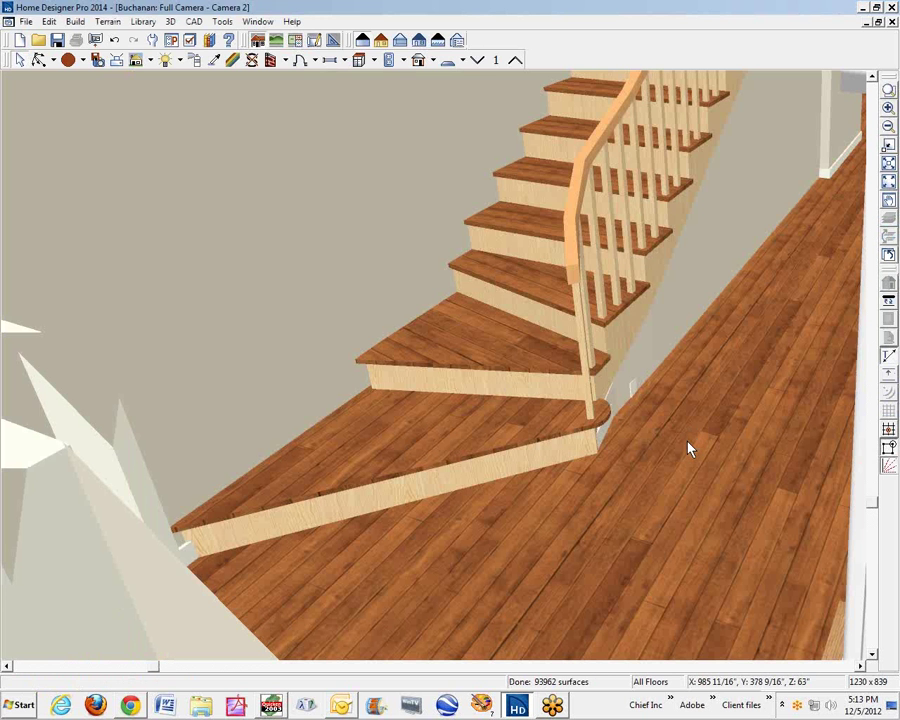
Change the riser slab's open-side edge in the floor plan into an arc following the tread slab's rounded end
{"action": "left_click_drag", "start_coordinate": [688, 449], "coordinate": [688, 456]}
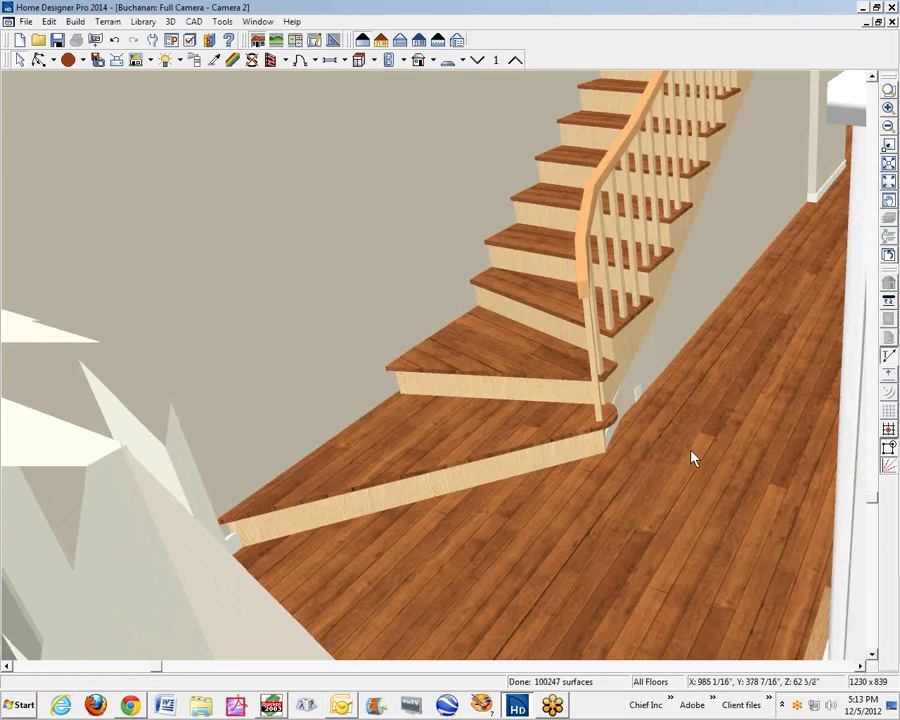
{"action": "left_click", "coordinate": [590, 455]}
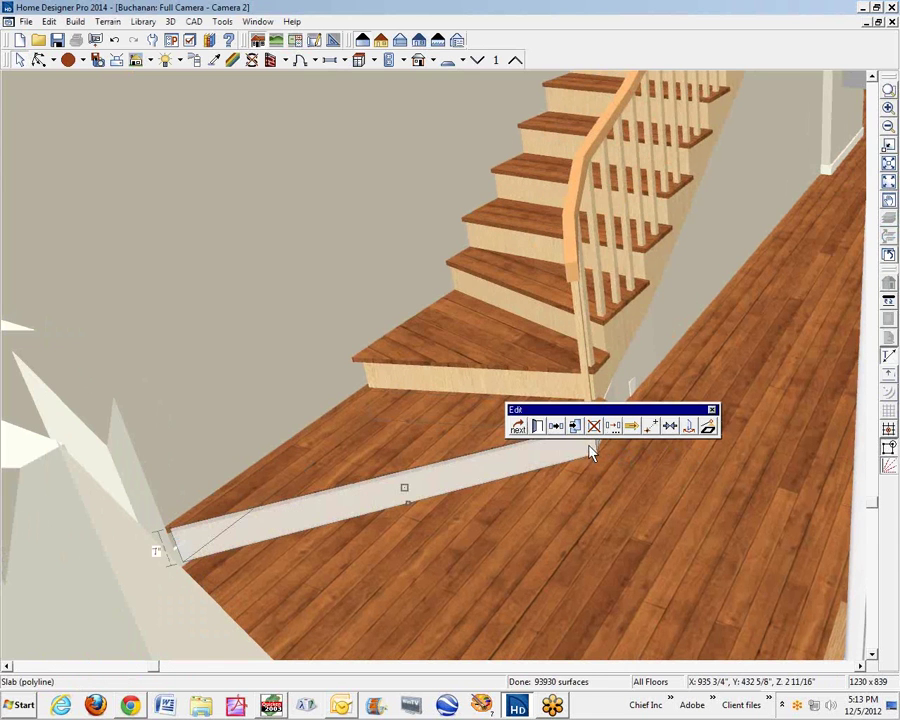
{"action": "key", "text": "Escape"}
{"action": "key", "text": "ctrl+Tab"}
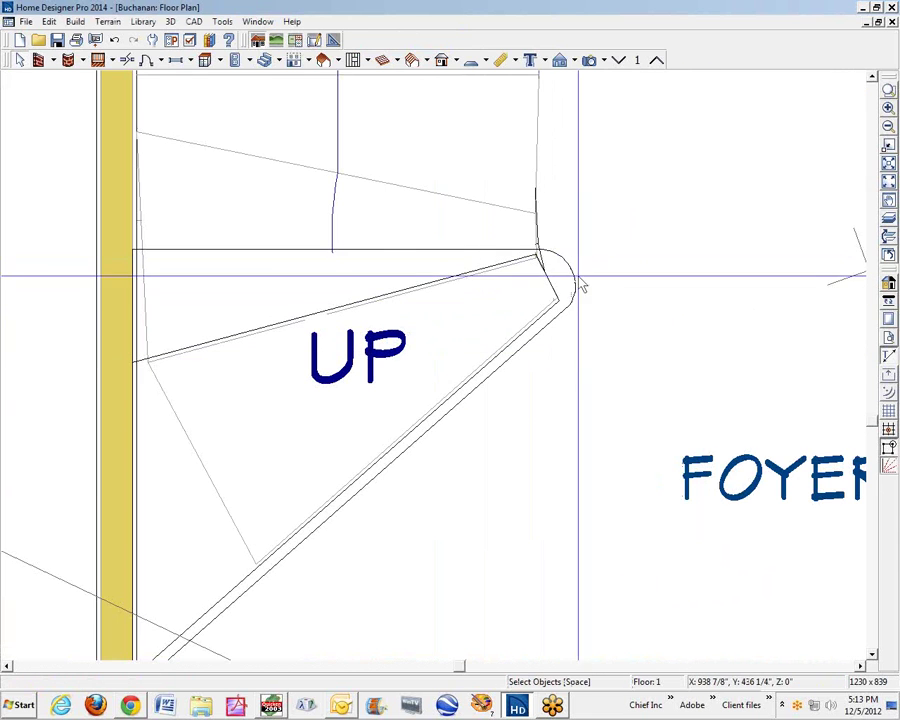
{"action": "left_click", "coordinate": [553, 293]}
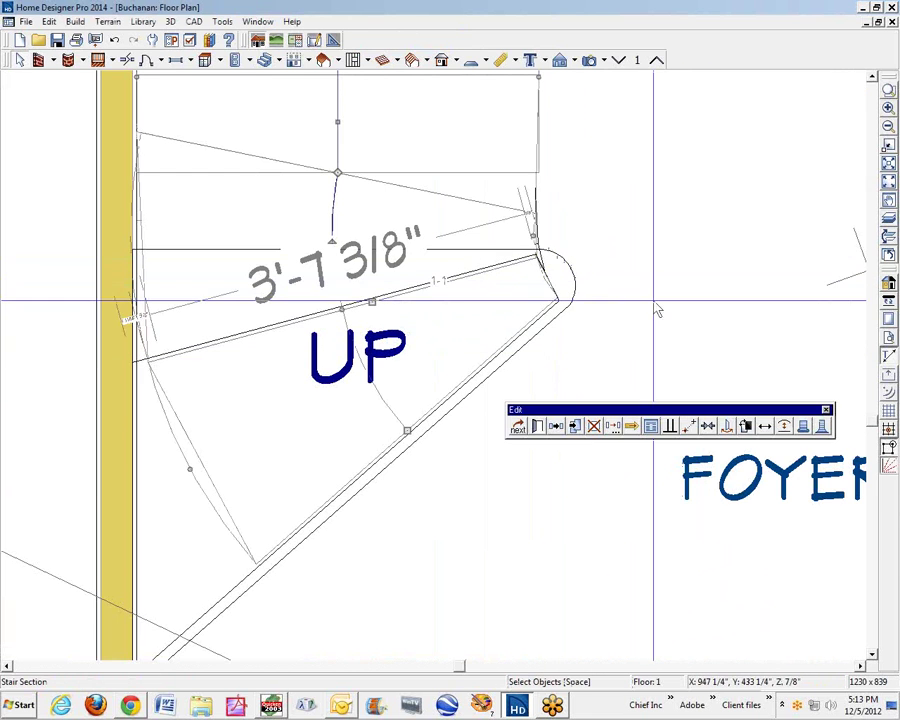
{"action": "left_click", "coordinate": [568, 308]}
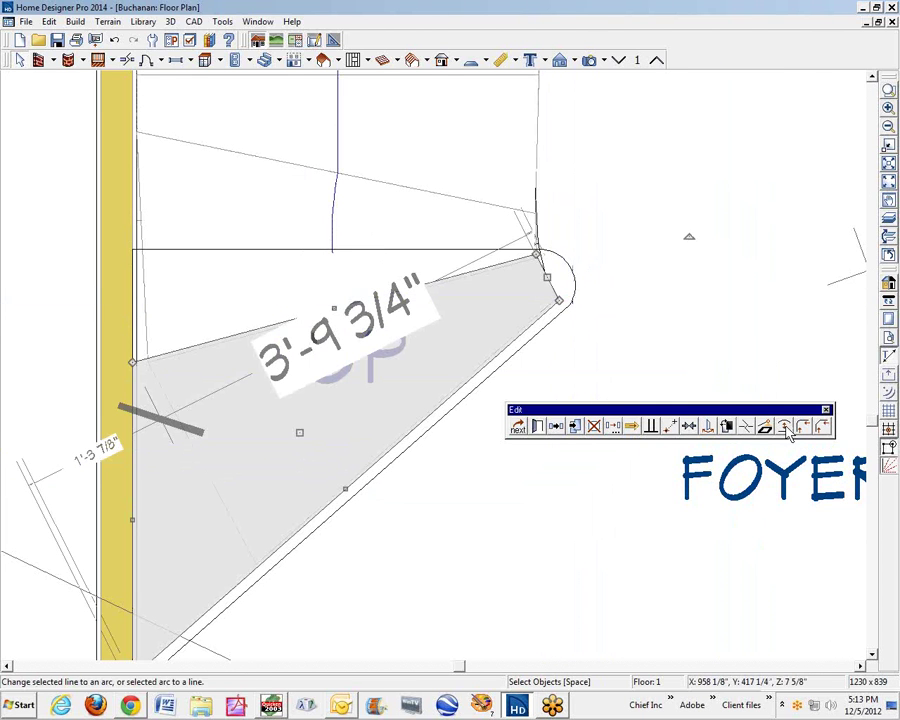
{"action": "mouse_move", "coordinate": [553, 286]}
{"action": "left_mouse_down"}
{"action": "mouse_move", "coordinate": [568, 288]}
{"action": "mouse_move", "coordinate": [565, 301]}
{"action": "mouse_move", "coordinate": [566, 287]}
{"action": "left_mouse_up"}
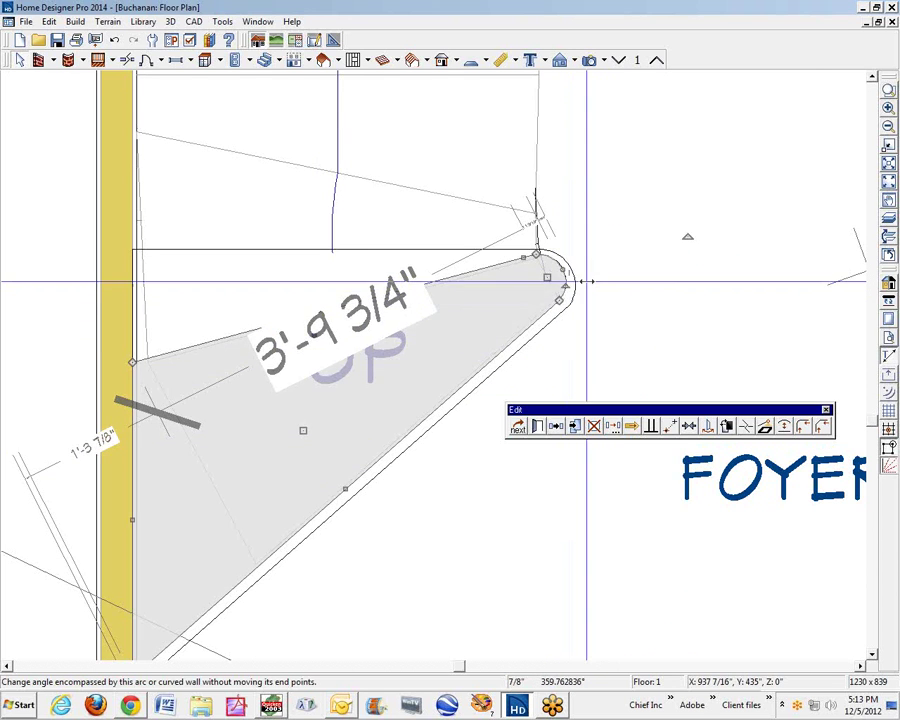
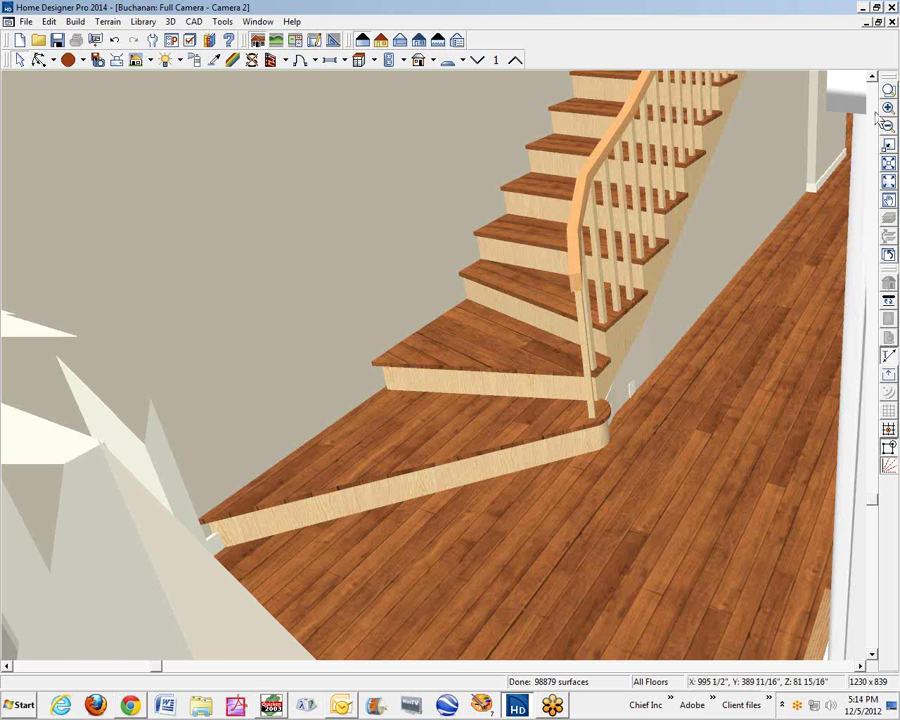
Return to the whole floor plan, create a Perspective Full Overview of the house, and orbit it to the rear side
{"action": "left_click", "coordinate": [891, 22]}
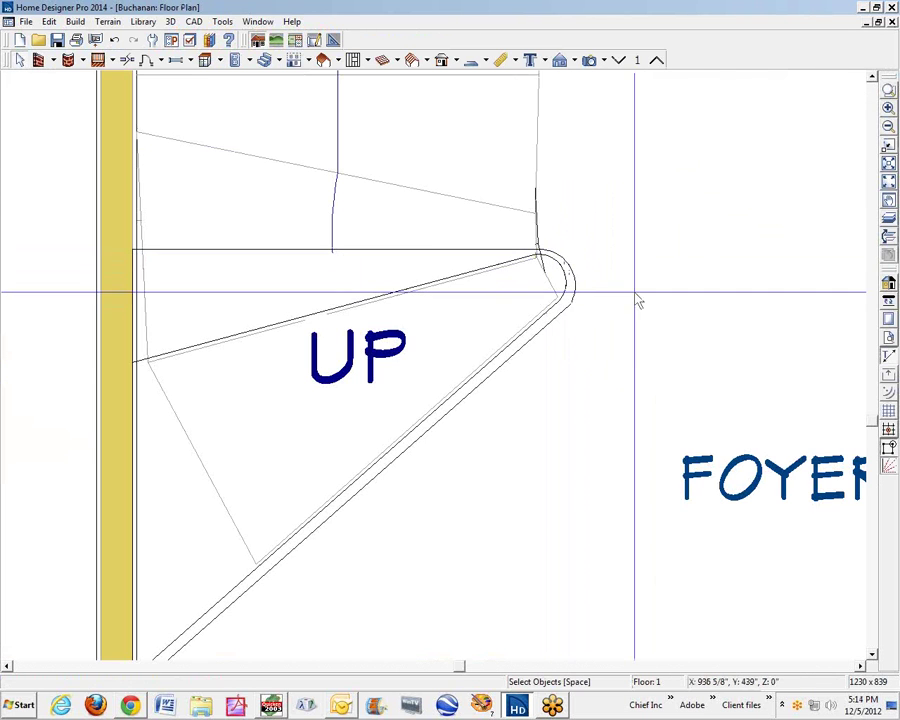
{"action": "left_click", "coordinate": [889, 199]}
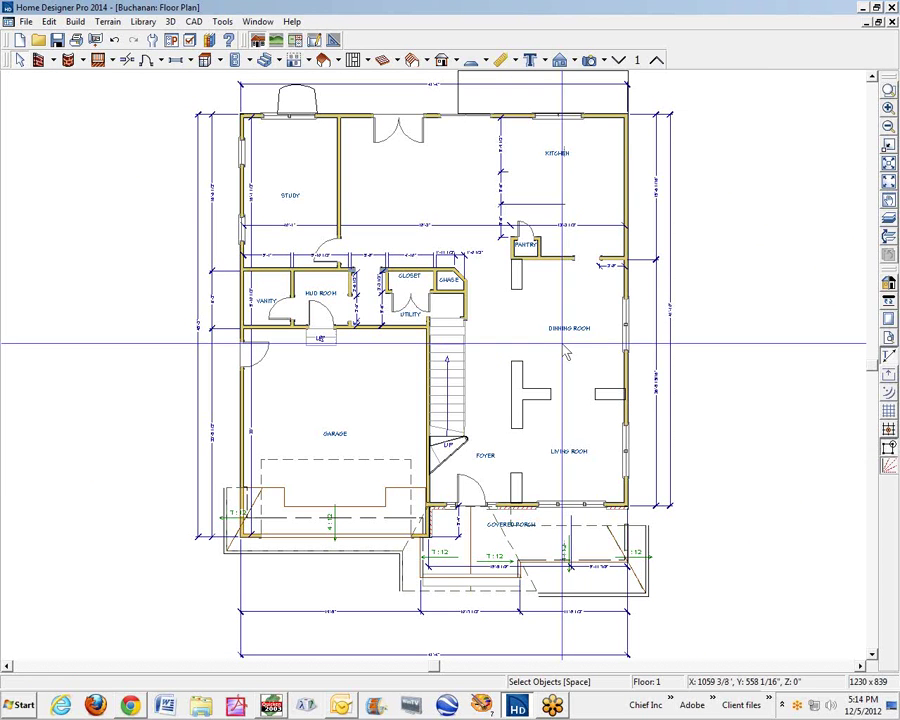
{"action": "left_click", "coordinate": [591, 61]}
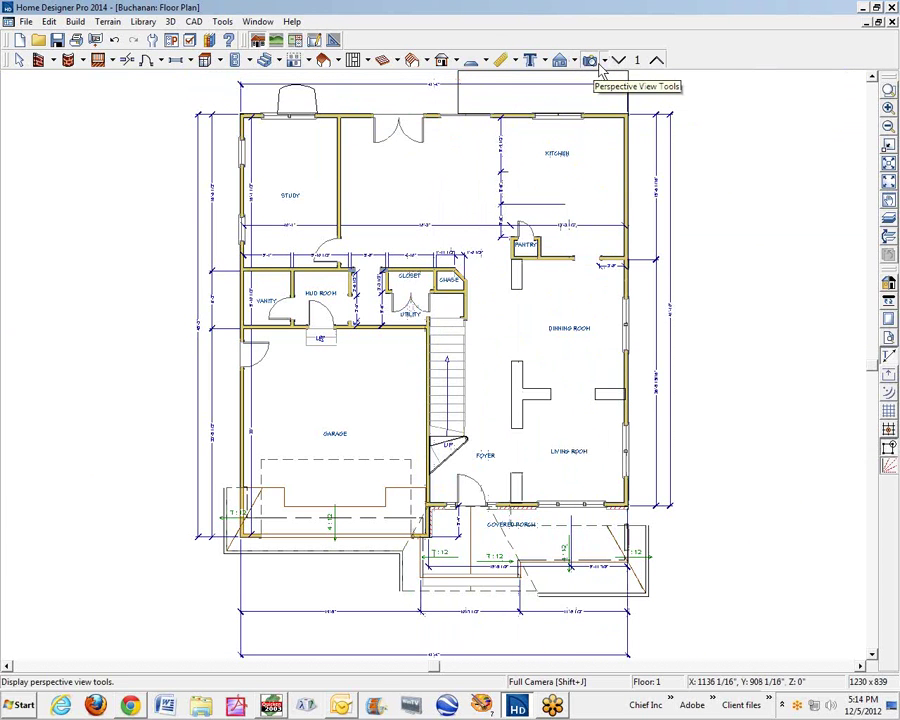
{"action": "left_click", "coordinate": [604, 61]}
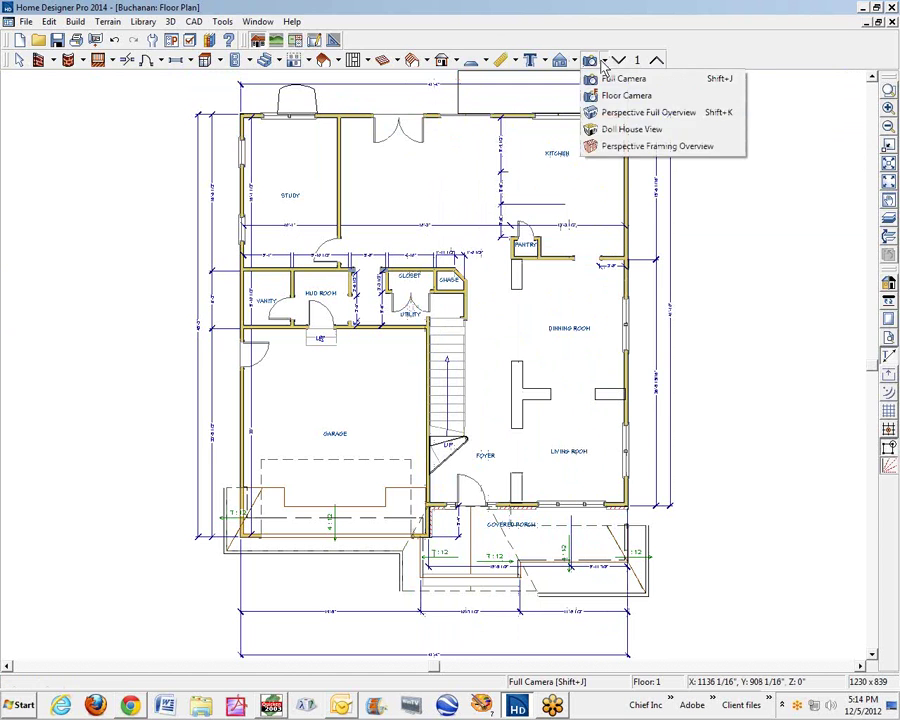
{"action": "left_click", "coordinate": [600, 113]}
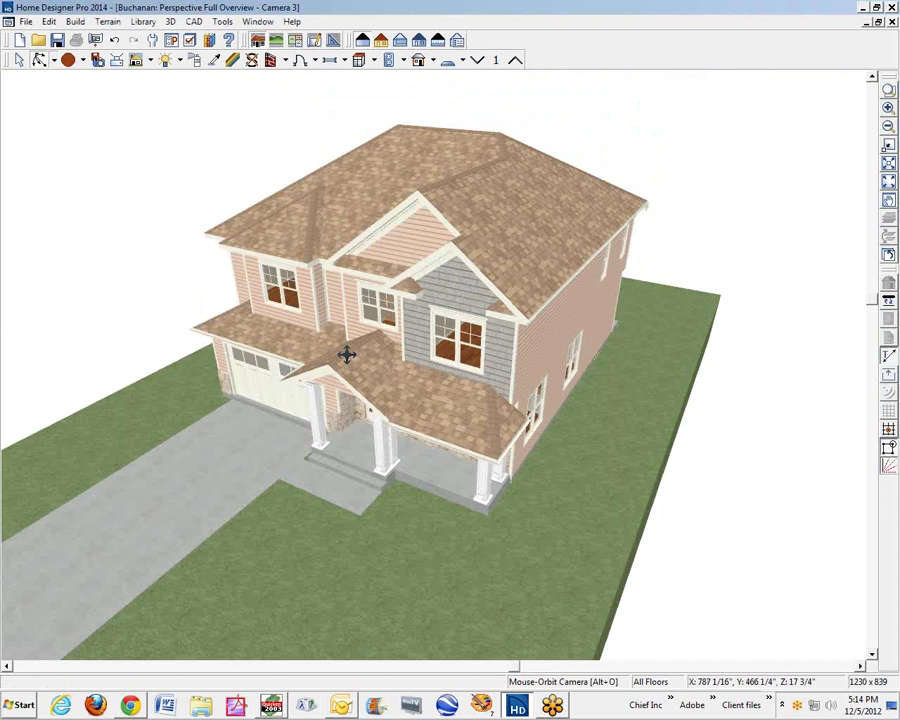
{"action": "left_click_drag", "start_coordinate": [346, 355], "coordinate": [283, 518]}
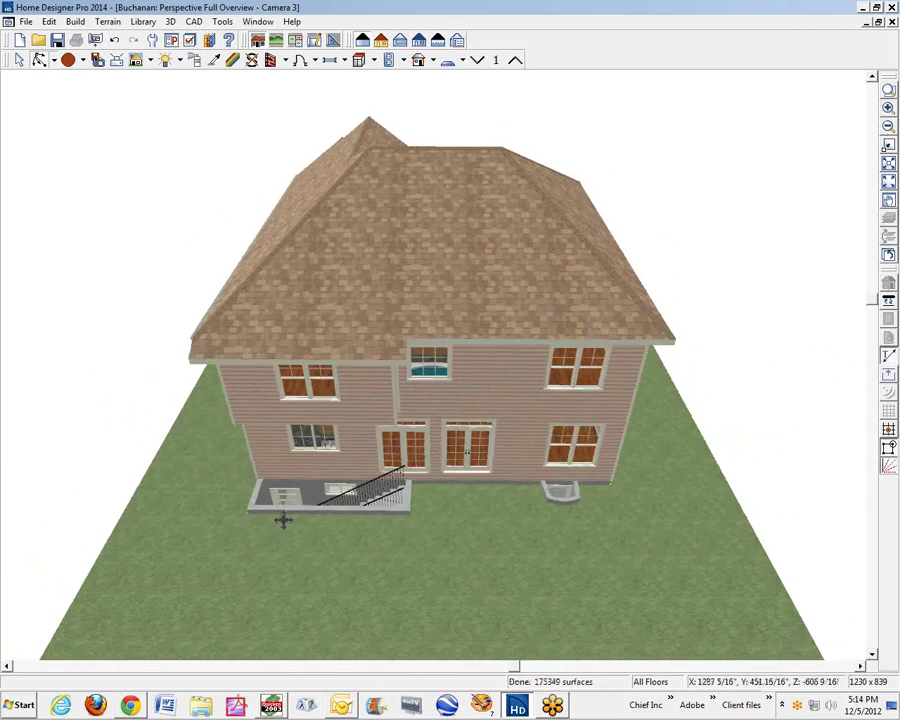
Examine the basement stairwell and the rounded window well along the rear wall of the house up close
{"action": "scroll", "coordinate": [307, 461], "scroll_direction": "up", "scroll_amount": 3}
{"action": "scroll", "coordinate": [307, 461], "scroll_direction": "up", "scroll_amount": 1}
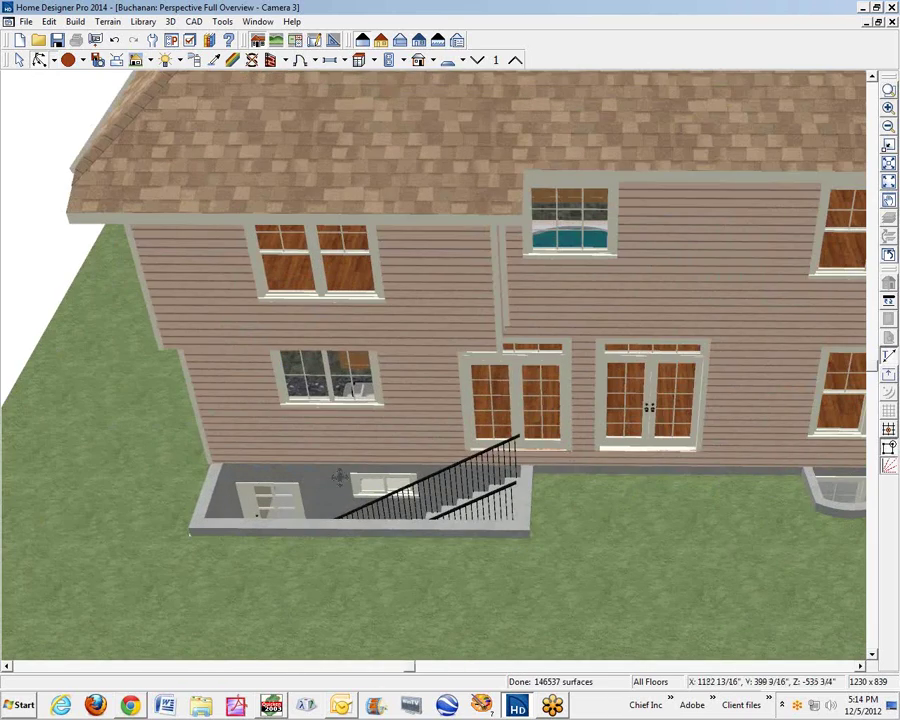
{"action": "left_click_drag", "start_coordinate": [460, 426], "coordinate": [397, 563]}
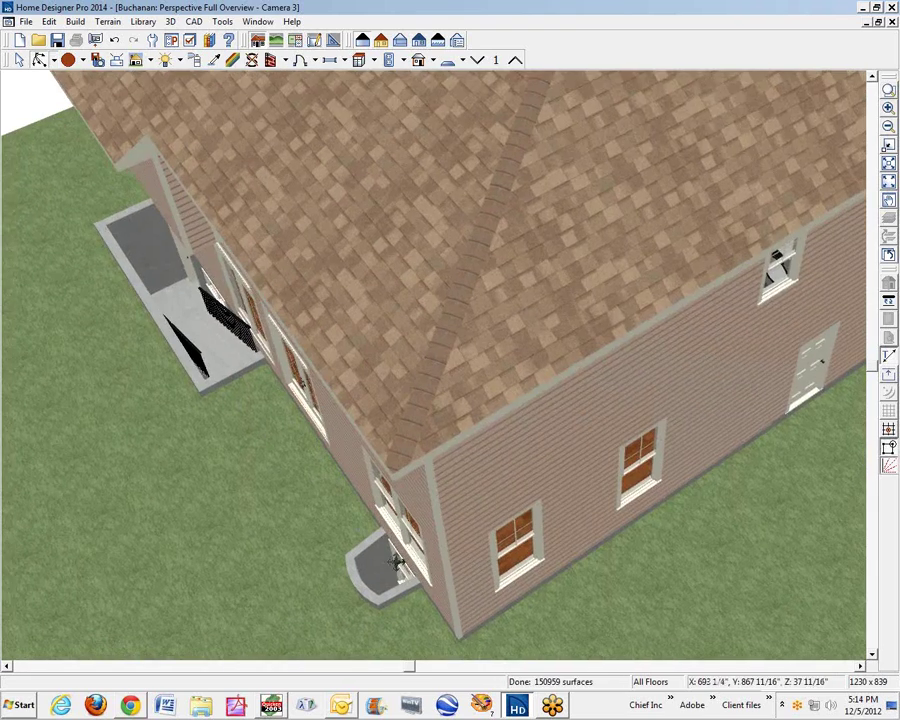
{"action": "scroll", "coordinate": [386, 597], "scroll_direction": "up", "scroll_amount": 4}
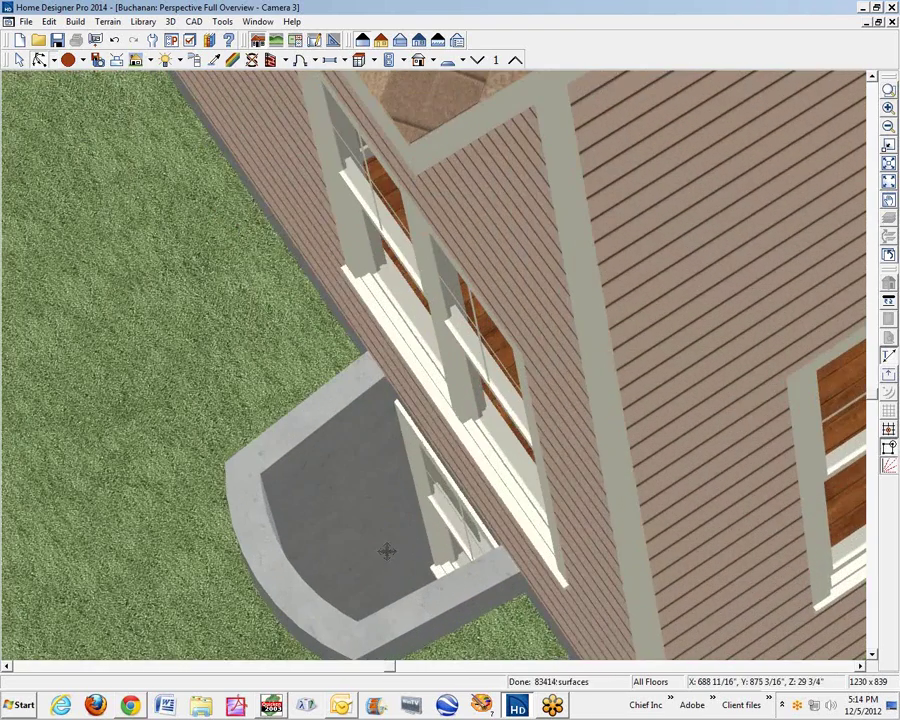
{"action": "scroll", "coordinate": [458, 488], "scroll_direction": "down", "scroll_amount": 2}
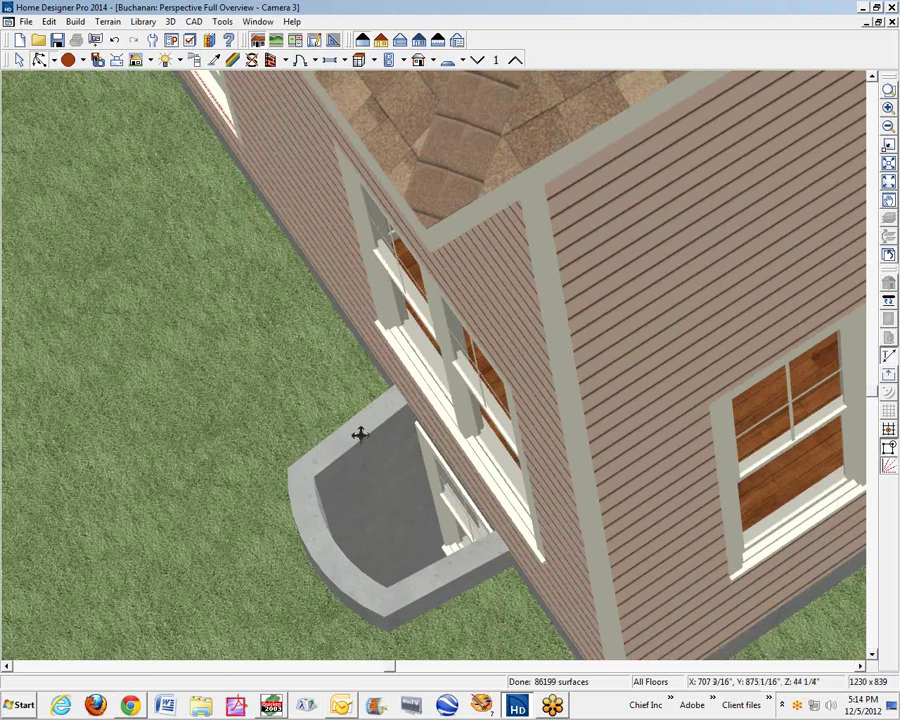
Place a Full Camera at the living room's front wall facing the kitchen and examine the half walls and columns
{"action": "left_click", "coordinate": [893, 23]}
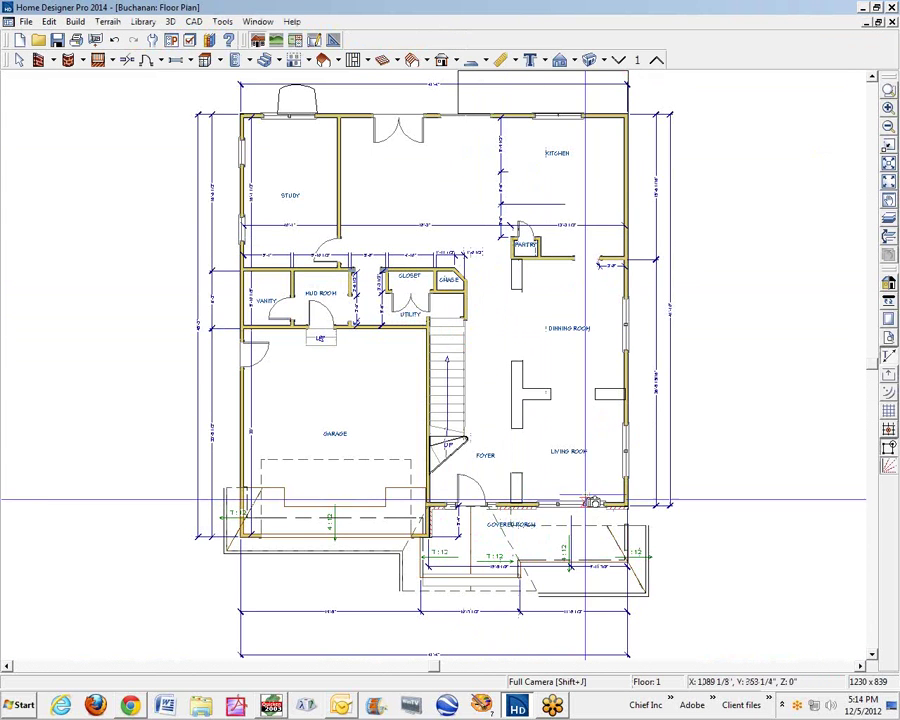
{"action": "left_click_drag", "start_coordinate": [593, 502], "coordinate": [617, 127]}
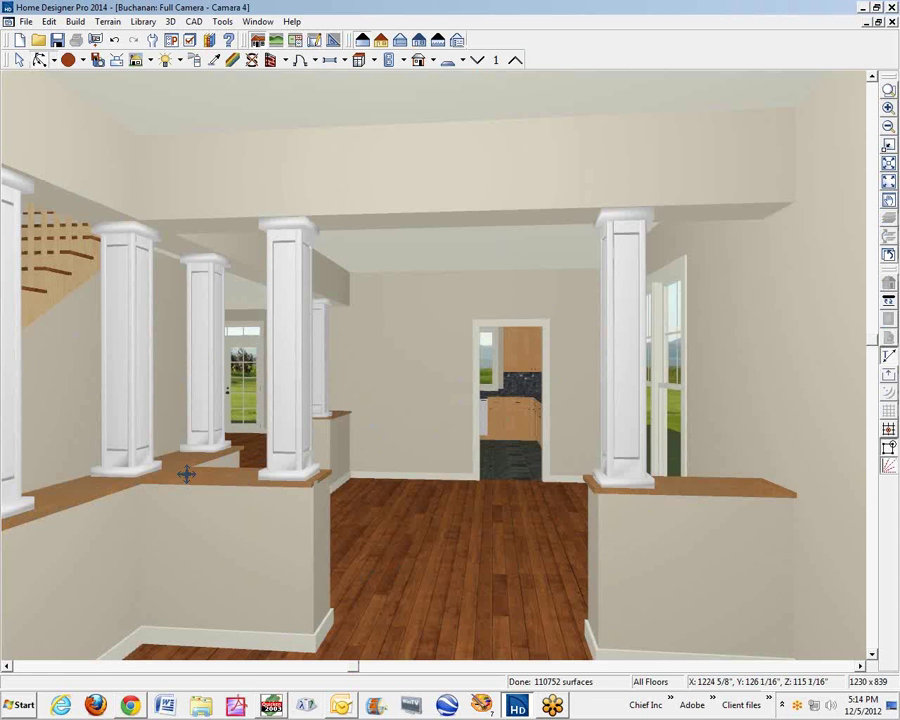
{"action": "key", "text": "space"}
{"action": "left_click", "coordinate": [221, 547]}
{"action": "key", "text": "Delete"}
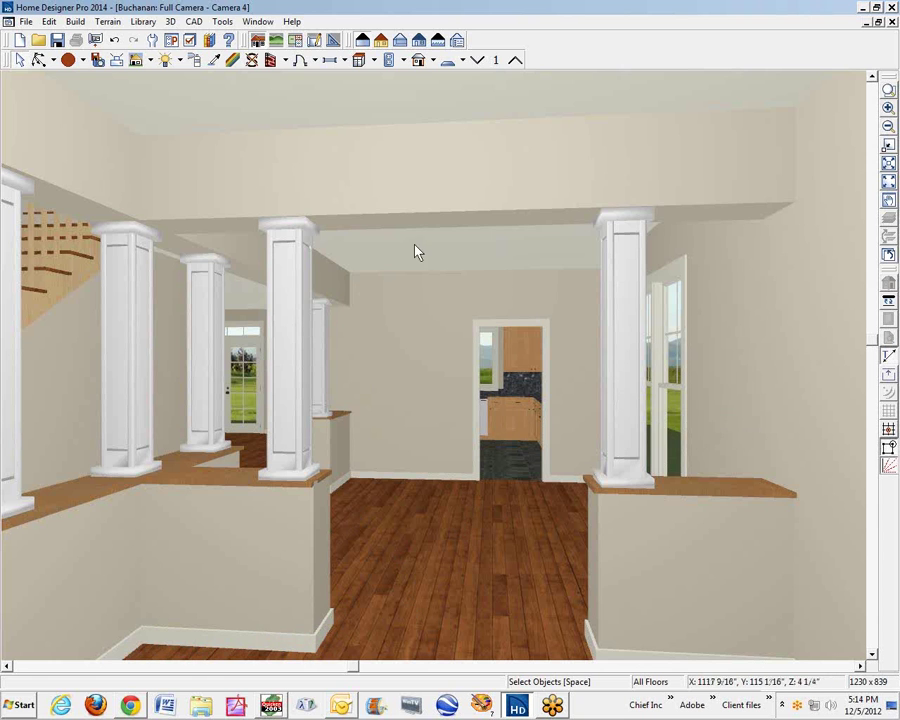
{"action": "scroll", "coordinate": [364, 305], "scroll_direction": "down", "scroll_amount": 3}
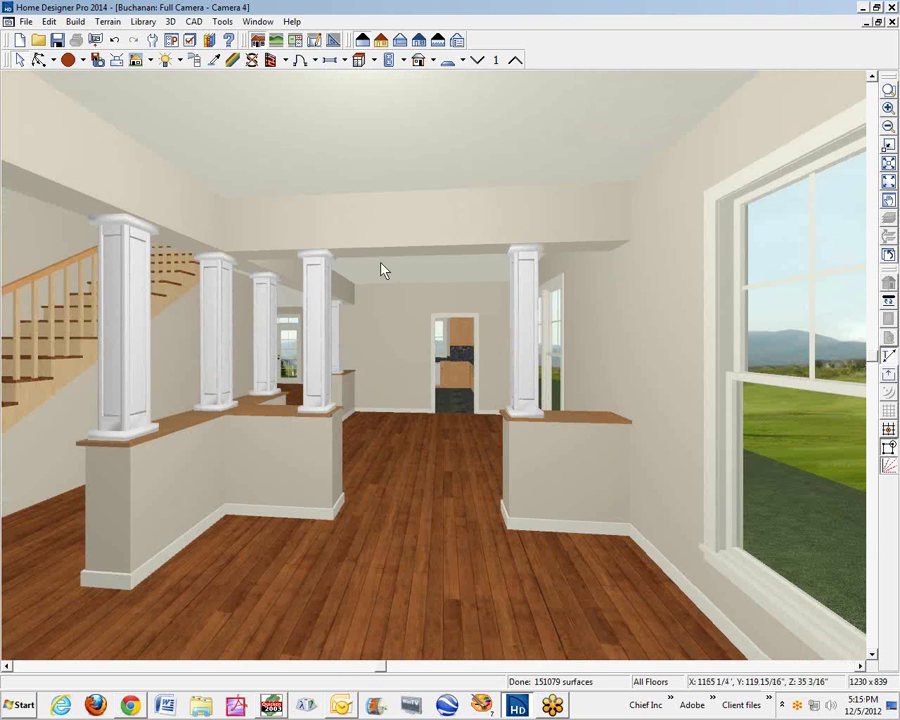
Place a Full Camera in the foyer facing the stairs and examine the staircase from the bottom step to the upper landing
{"action": "left_click", "coordinate": [892, 22]}
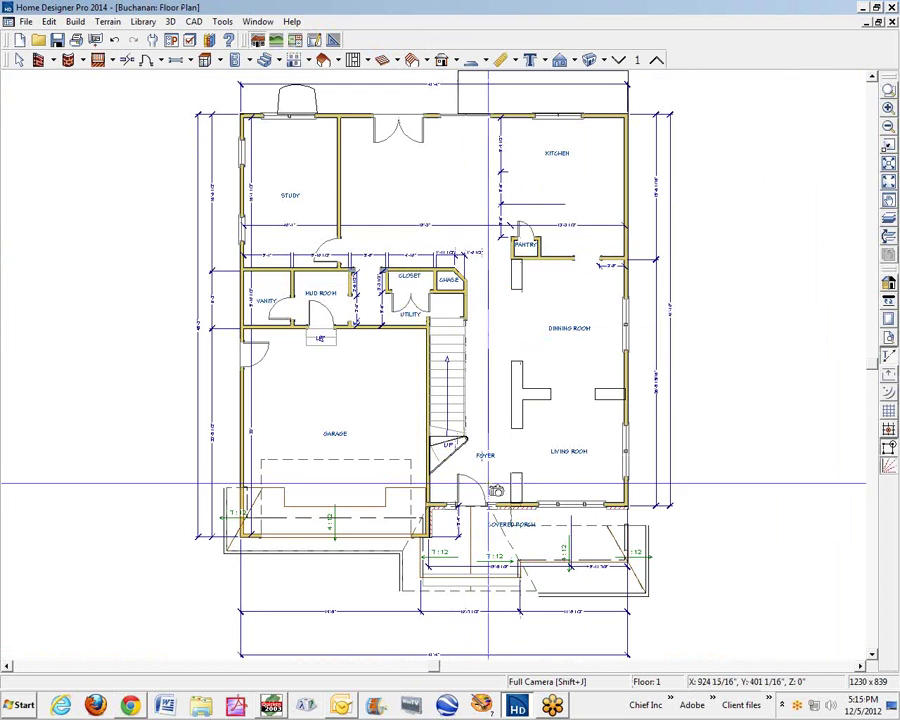
{"action": "left_click", "coordinate": [450, 366]}
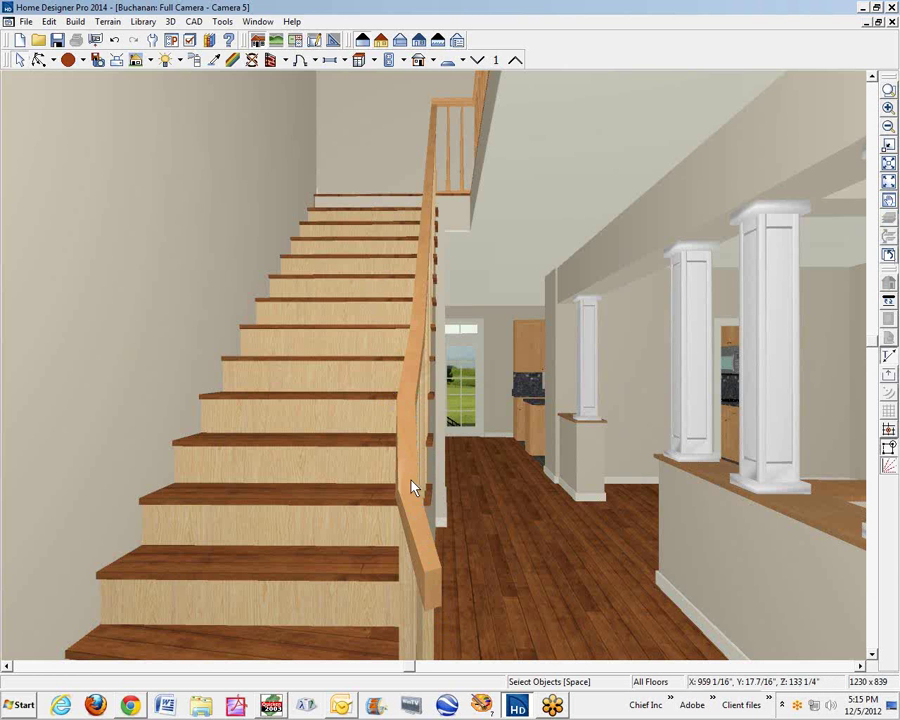
{"action": "scroll", "coordinate": [450, 406], "scroll_direction": "down", "scroll_amount": 5}
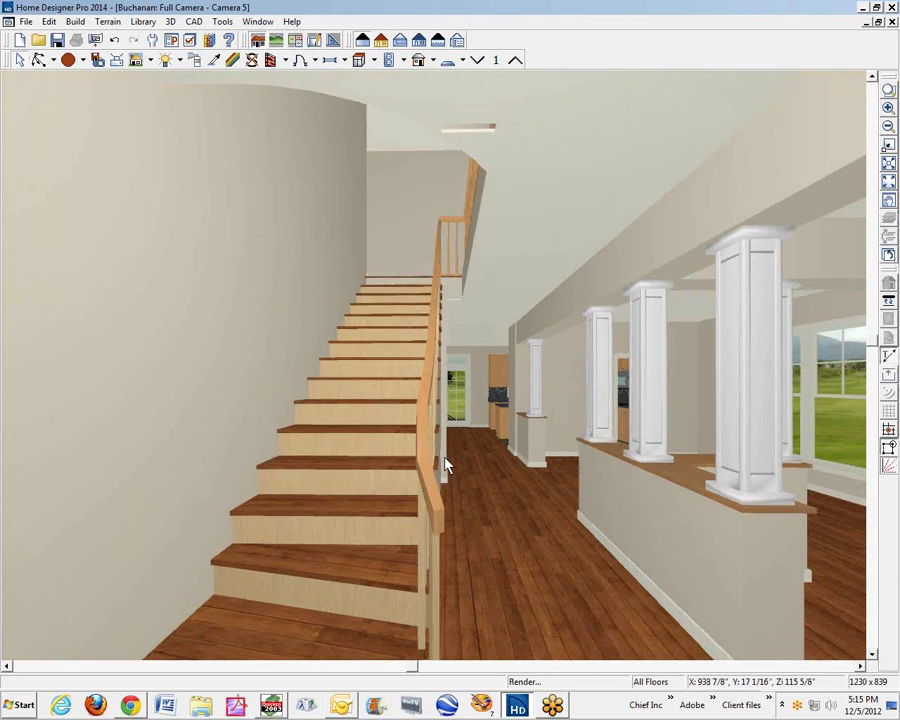
{"action": "scroll", "coordinate": [445, 490], "scroll_direction": "down", "scroll_amount": 2}
{"action": "scroll", "coordinate": [442, 470], "scroll_direction": "up", "scroll_amount": 1}
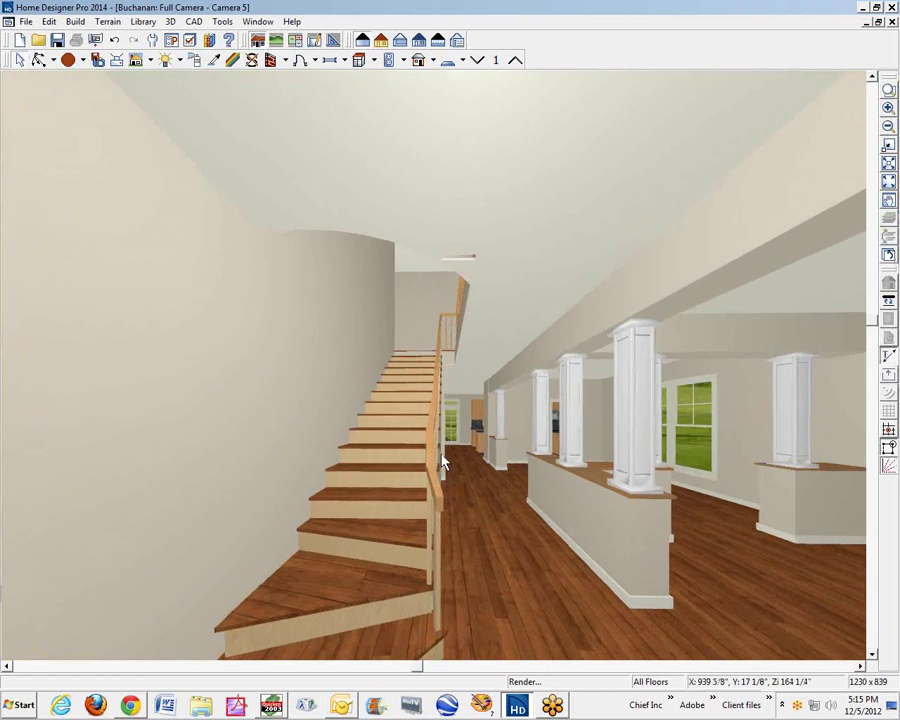
{"action": "scroll", "coordinate": [510, 222], "scroll_direction": "up", "scroll_amount": 3}
{"action": "scroll", "coordinate": [470, 240], "scroll_direction": "up", "scroll_amount": 2}
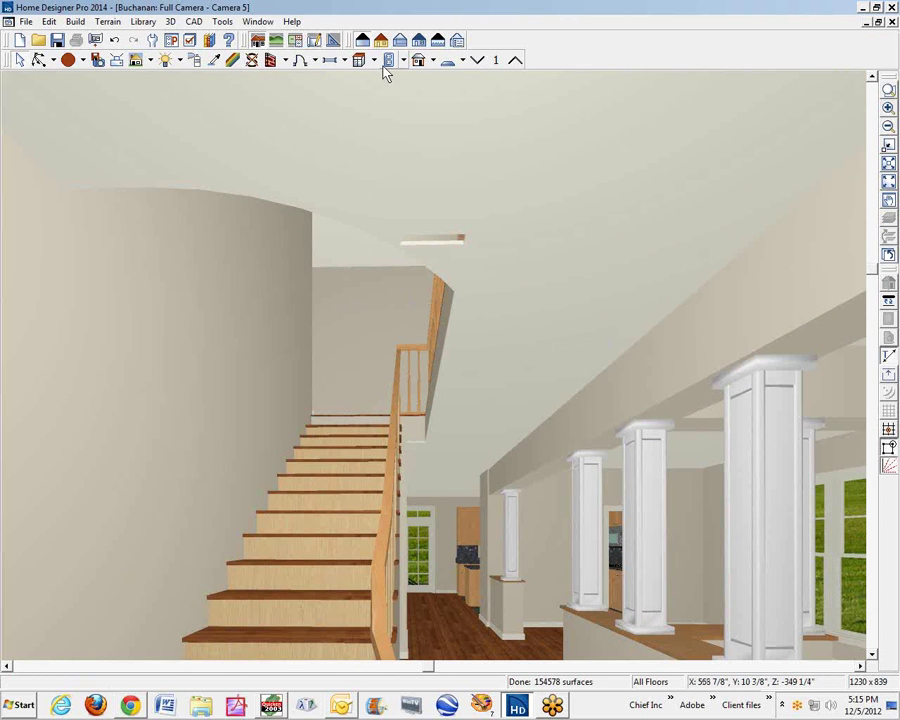
Raise the foyer camera to floor 2, look around the upper hall, and return to the floor plan
{"action": "left_click", "coordinate": [515, 60]}
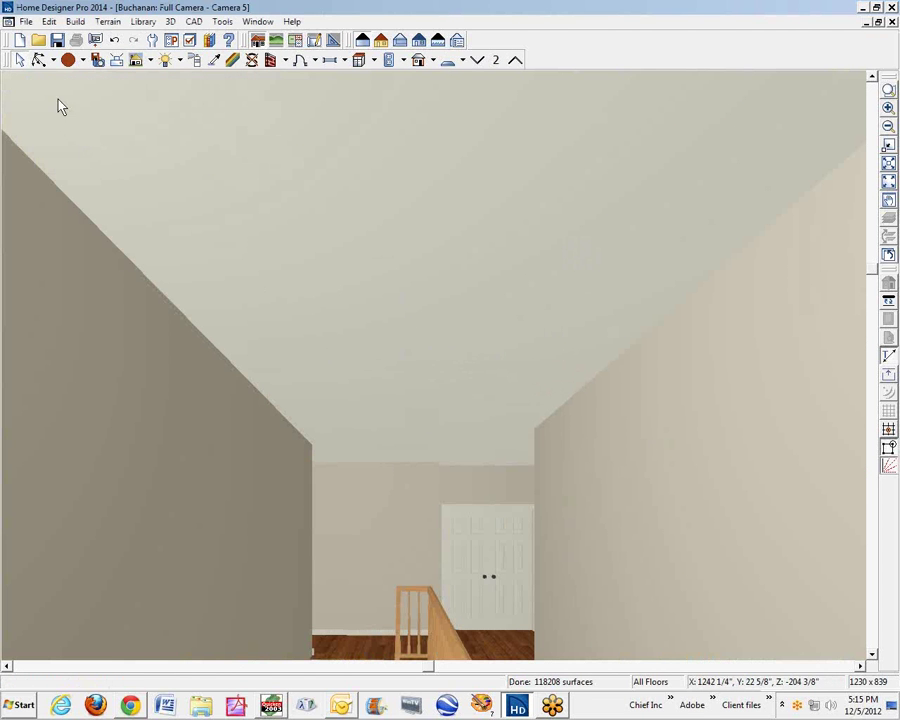
{"action": "left_click", "coordinate": [39, 60]}
{"action": "left_click_drag", "start_coordinate": [213, 398], "coordinate": [890, 24]}
{"action": "left_click", "coordinate": [892, 21]}
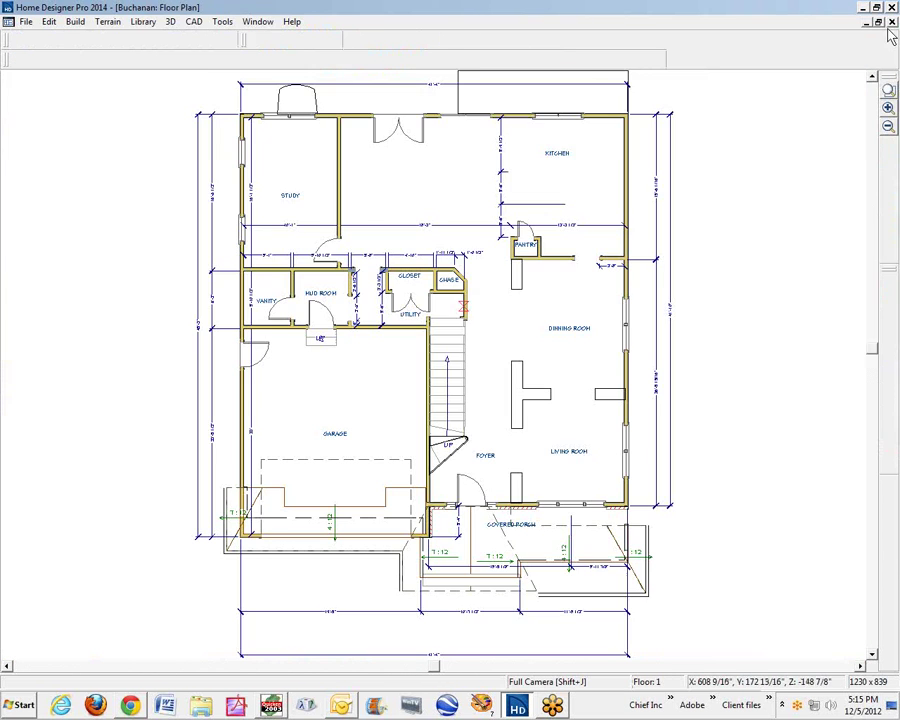
Show floor 2 of the plan and create a Doll House View, looking down on the stair opening
{"action": "left_click", "coordinate": [650, 60]}
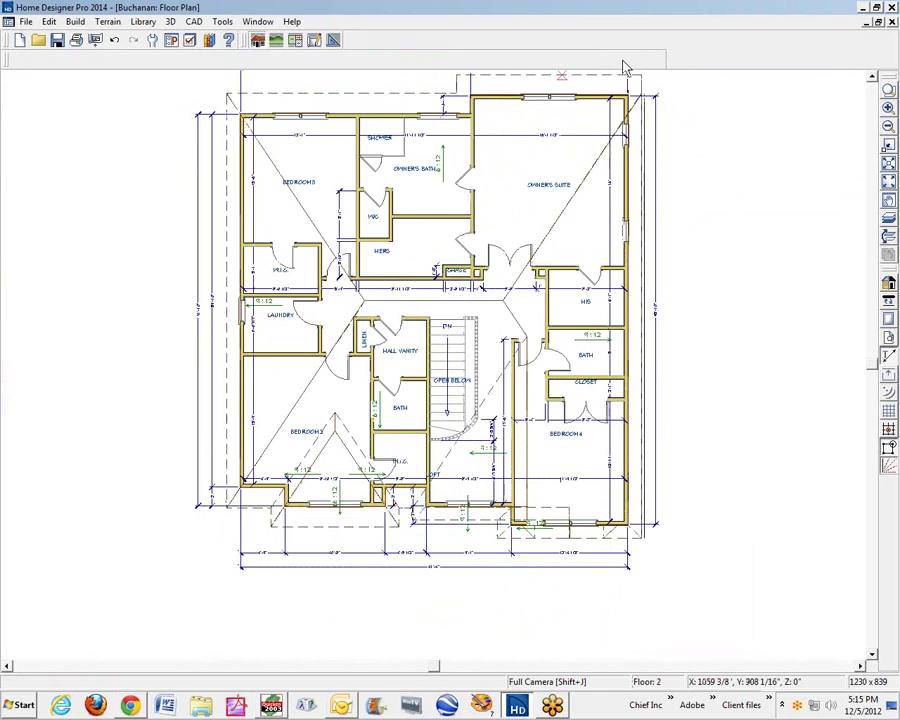
{"action": "left_click", "coordinate": [603, 60]}
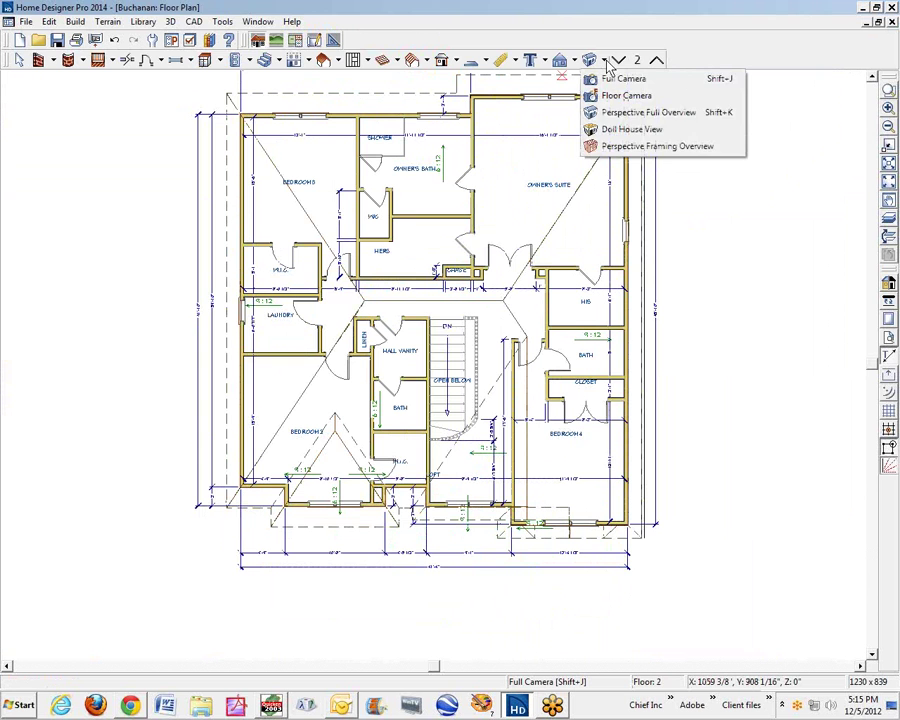
{"action": "left_click", "coordinate": [598, 130]}
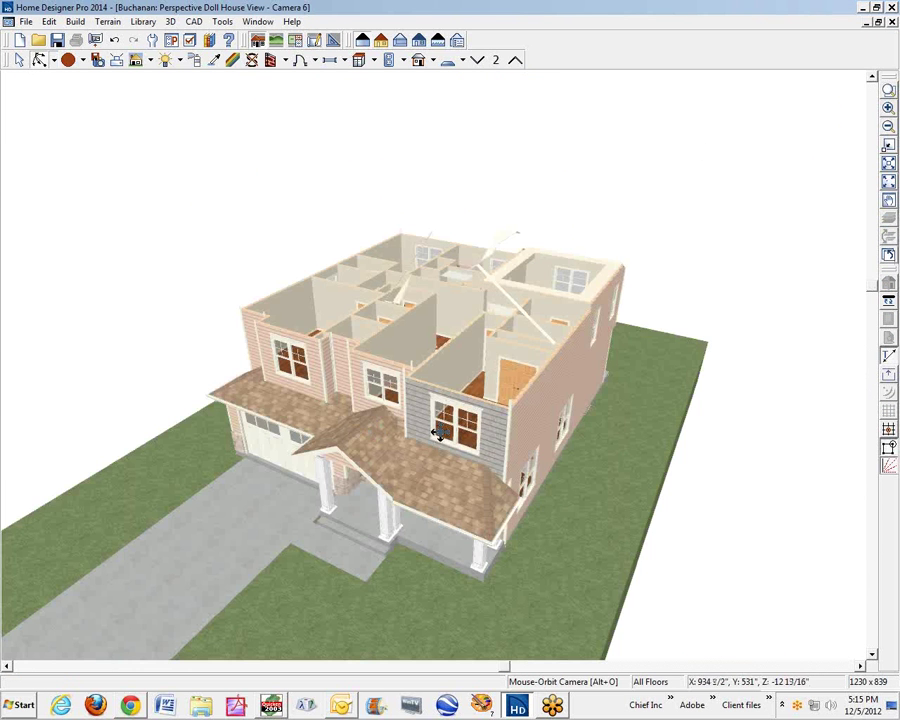
{"action": "left_click_drag", "start_coordinate": [328, 402], "coordinate": [452, 476]}
{"action": "scroll", "coordinate": [430, 414], "scroll_direction": "up", "scroll_amount": 3}
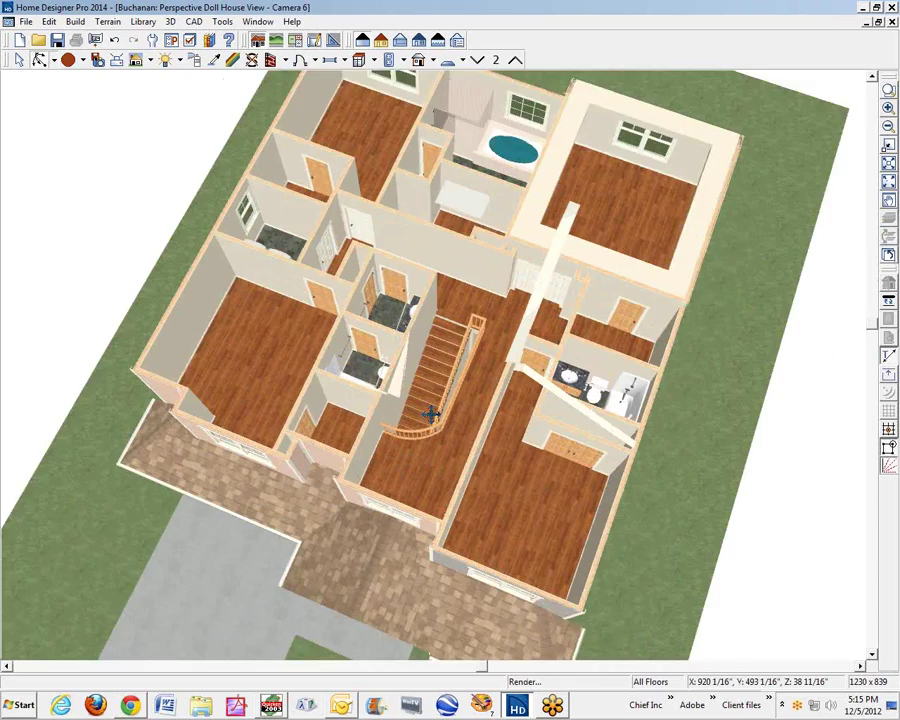
Orbit the Doll House View around the house to examine the upper rooms and the loose white strips above them
{"action": "left_click_drag", "start_coordinate": [430, 414], "coordinate": [402, 432]}
{"action": "scroll", "coordinate": [297, 518], "scroll_direction": "down", "scroll_amount": 3}
{"action": "left_click_drag", "start_coordinate": [297, 518], "coordinate": [535, 520]}
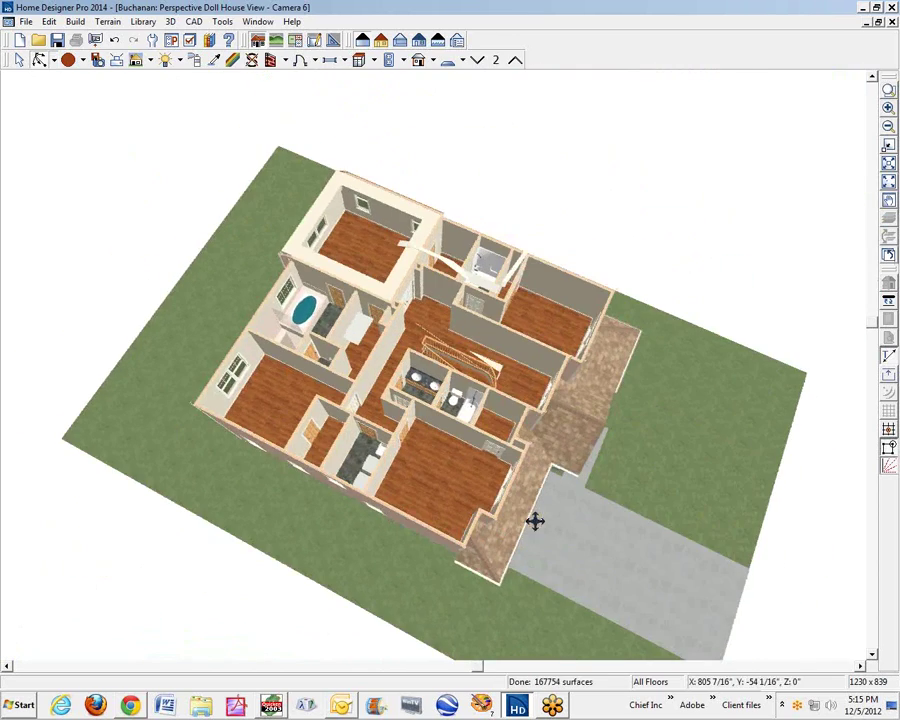
{"action": "left_click_drag", "start_coordinate": [585, 438], "coordinate": [359, 342]}
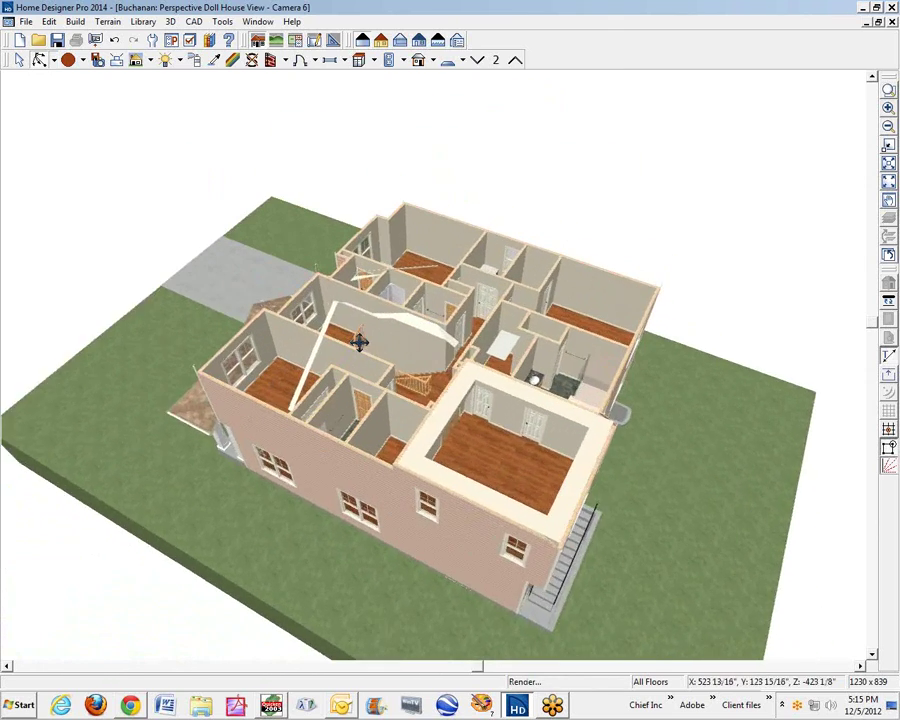
{"action": "scroll", "coordinate": [359, 342], "scroll_direction": "up", "scroll_amount": 3}
Turn off the display of the "Walls, Attic" layer in the Doll House View
{"action": "key", "text": "space"}
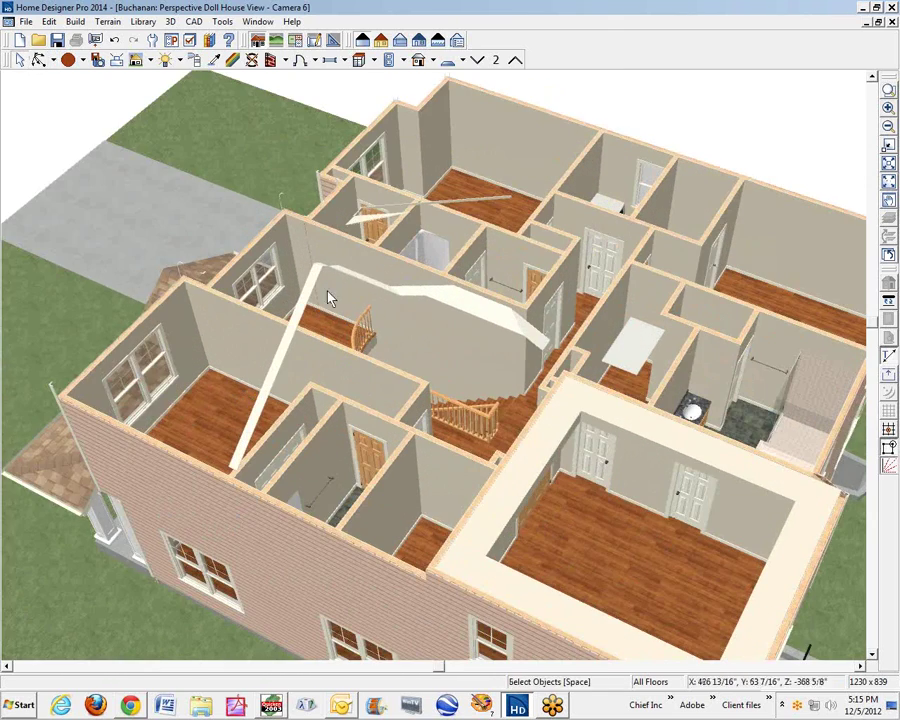
{"action": "left_click", "coordinate": [270, 59]}
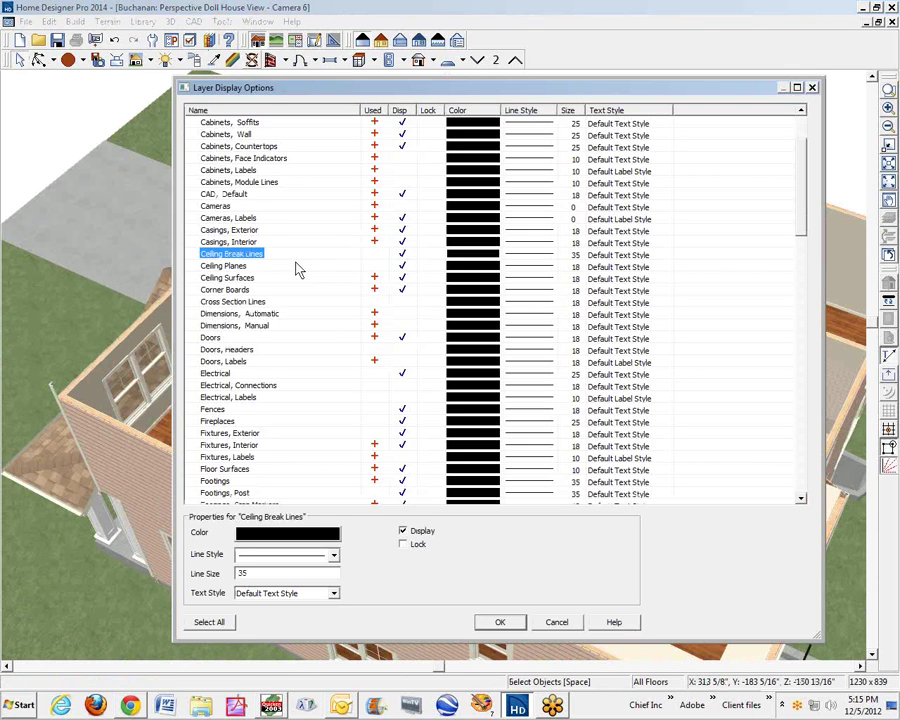
{"action": "key", "text": "w"}
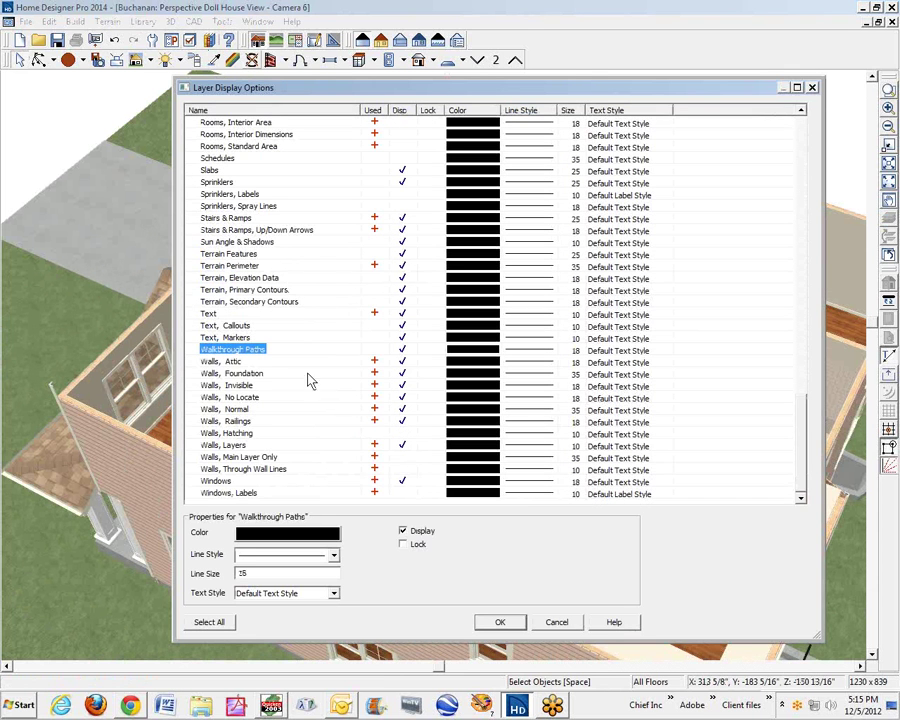
{"action": "key", "text": "Down"}
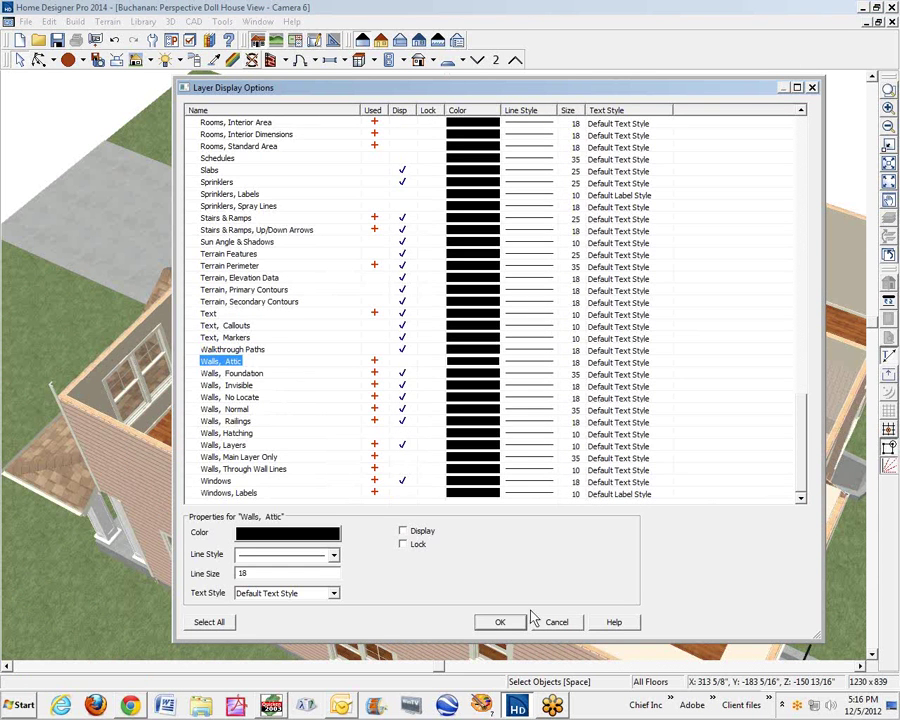
{"action": "left_click", "coordinate": [503, 623]}
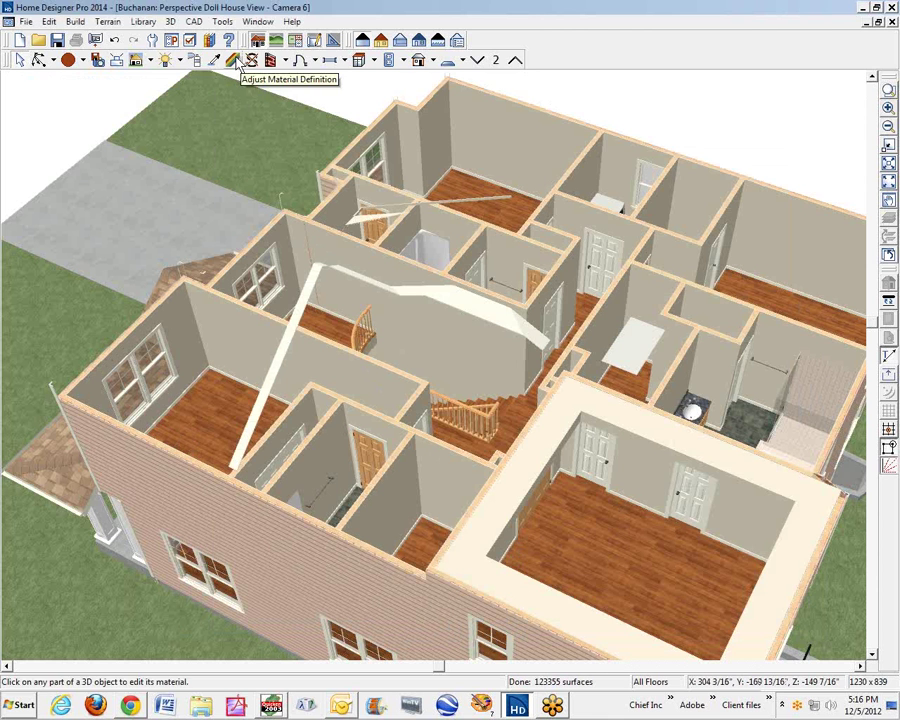
Check the material definition of the white strip above the upper hall
{"action": "left_click", "coordinate": [240, 62]}
{"action": "left_click", "coordinate": [484, 318]}
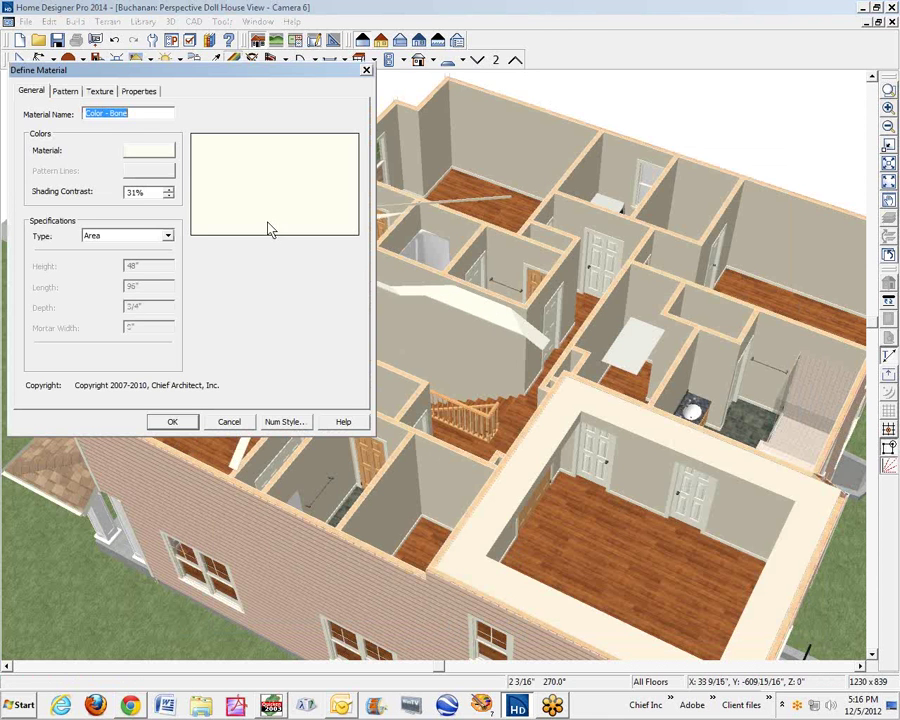
{"action": "left_click", "coordinate": [230, 422]}
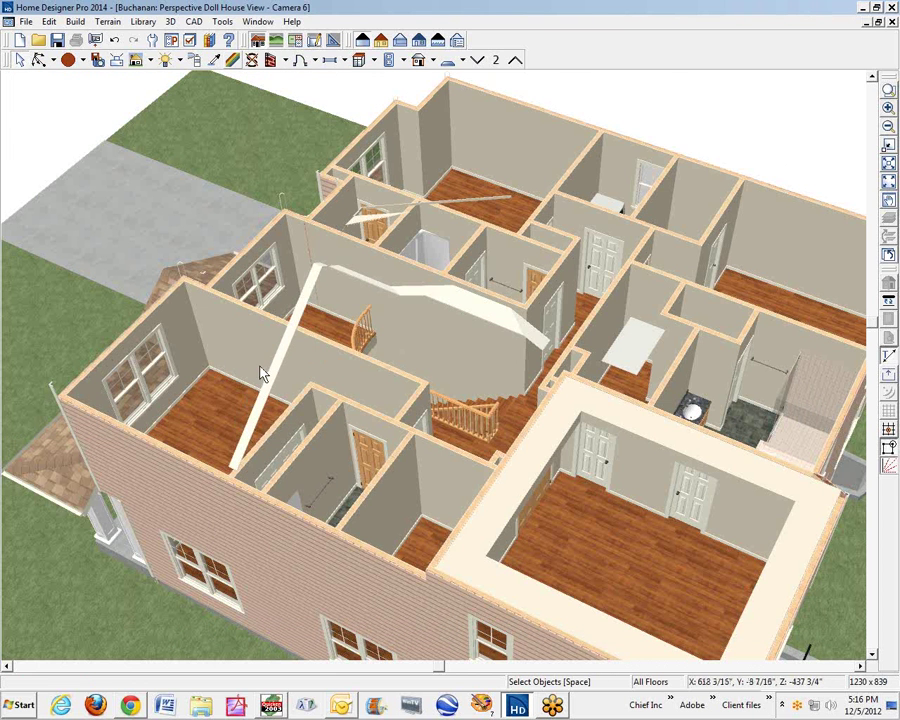
Check the roof plane specification of the long white strip above the corner bedroom, leaving its settings as they are
{"action": "double_click", "coordinate": [277, 375]}
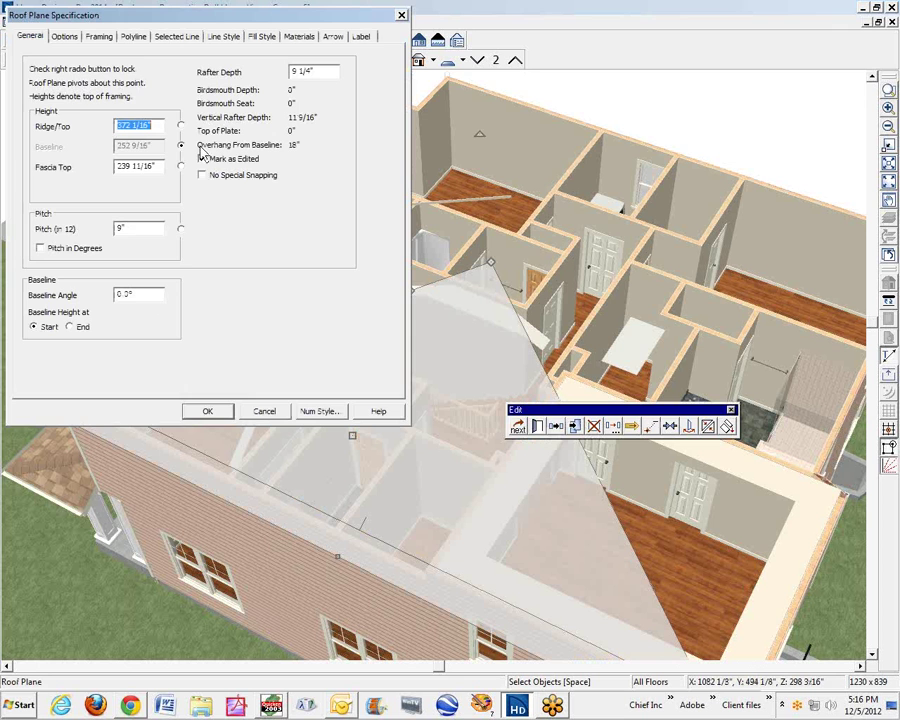
{"action": "left_click", "coordinate": [262, 411]}
{"action": "key", "text": "Delete"}
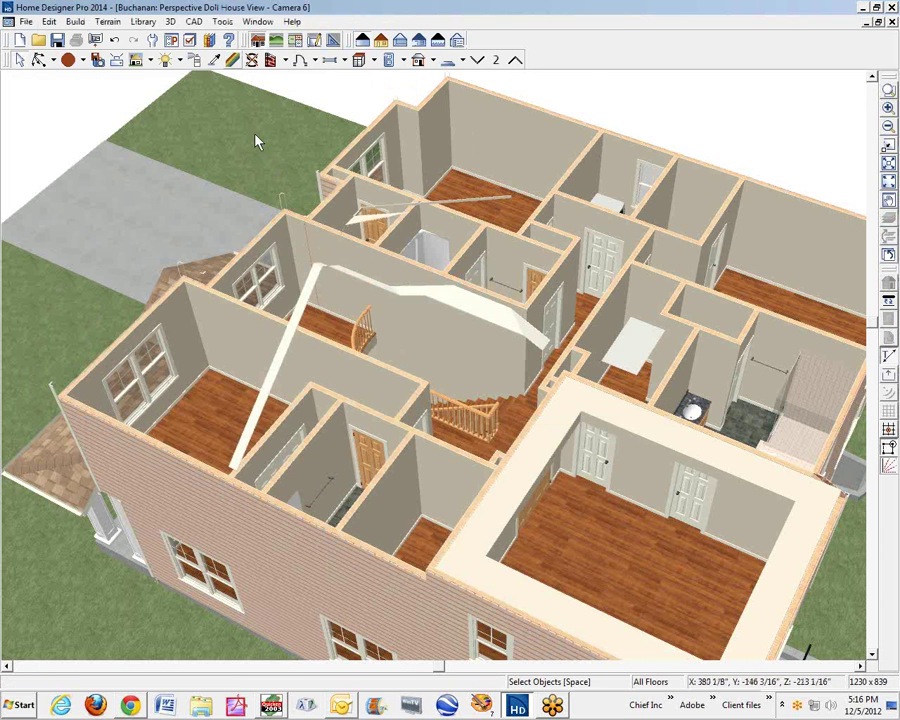
Turn off display of the Roof Planes and the Roofs Gutters, Gable Lines, Baselines and Baseline Polylines layers in the Doll House View
{"action": "left_click", "coordinate": [196, 45]}
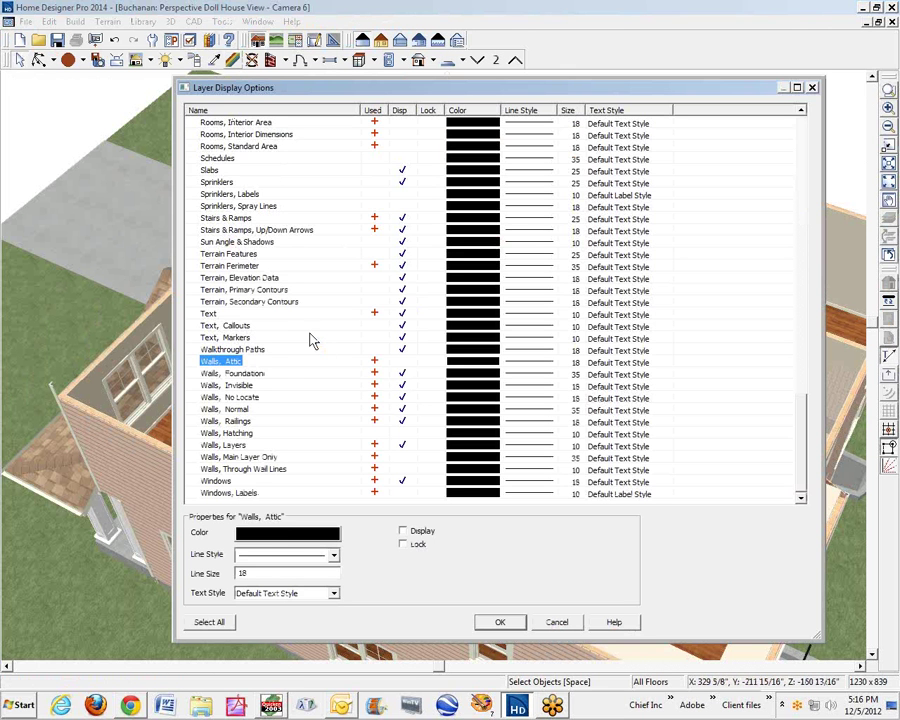
{"action": "scroll", "coordinate": [312, 341], "scroll_direction": "up", "scroll_amount": 14}
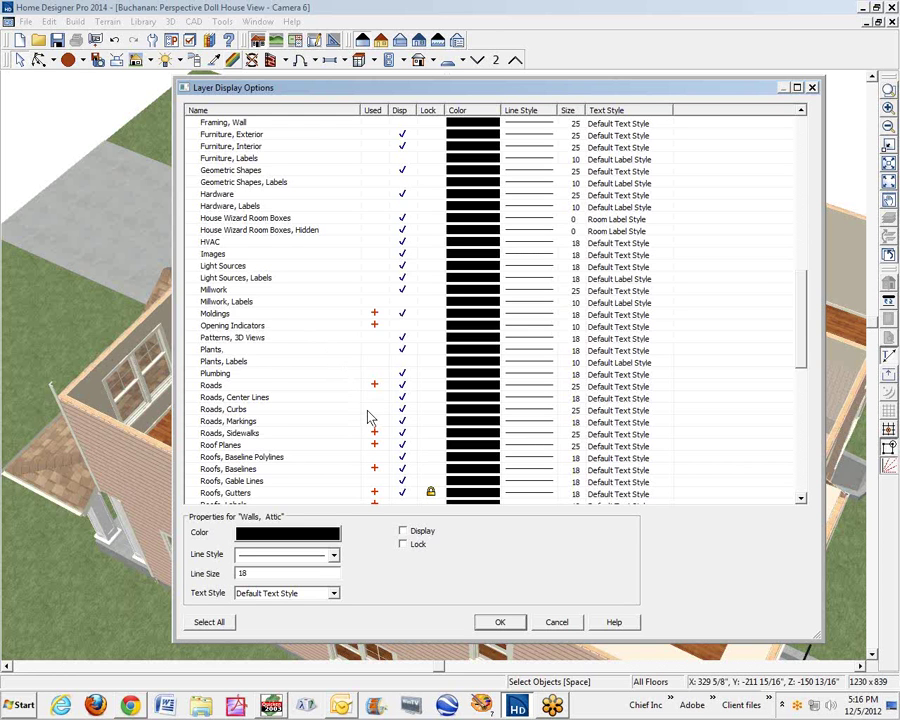
{"action": "scroll", "coordinate": [369, 418], "scroll_direction": "down", "scroll_amount": 7}
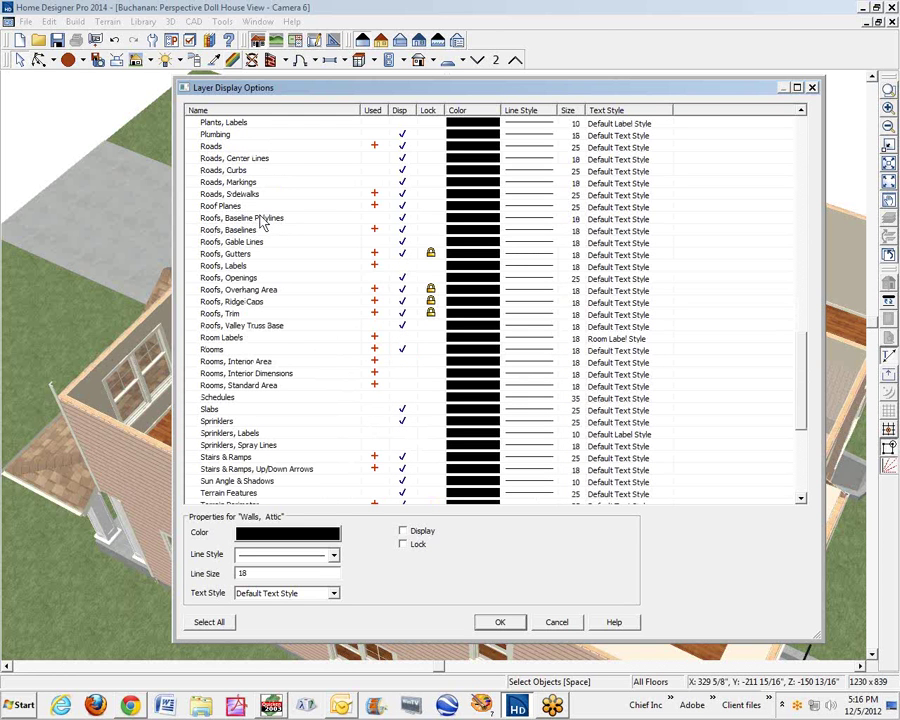
{"action": "left_click", "coordinate": [406, 254]}
{"action": "left_click", "coordinate": [405, 242]}
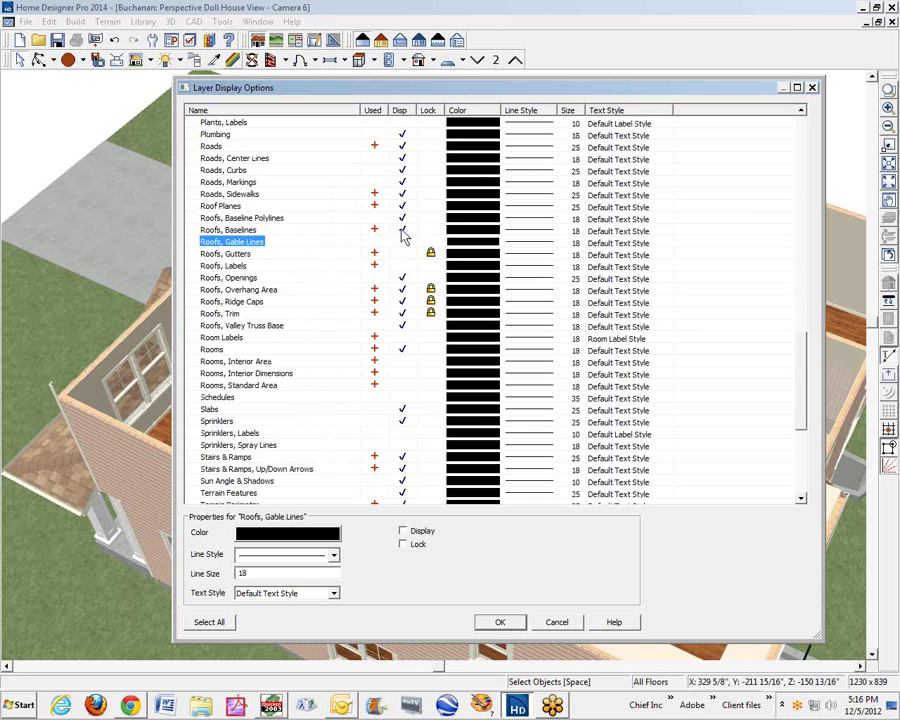
{"action": "left_click", "coordinate": [403, 231]}
{"action": "left_click", "coordinate": [403, 219]}
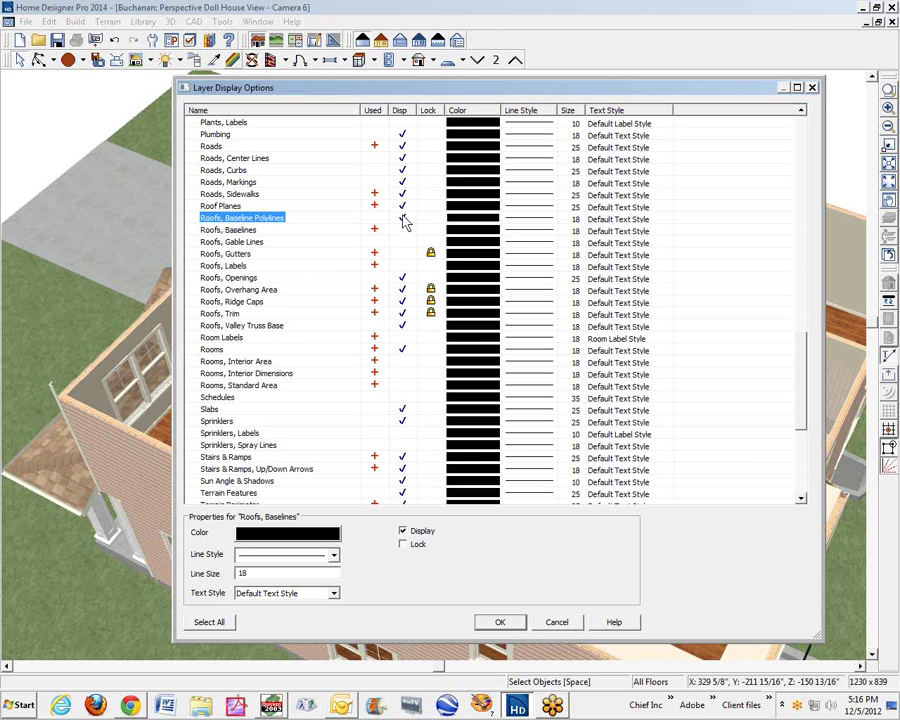
{"action": "left_click", "coordinate": [403, 210]}
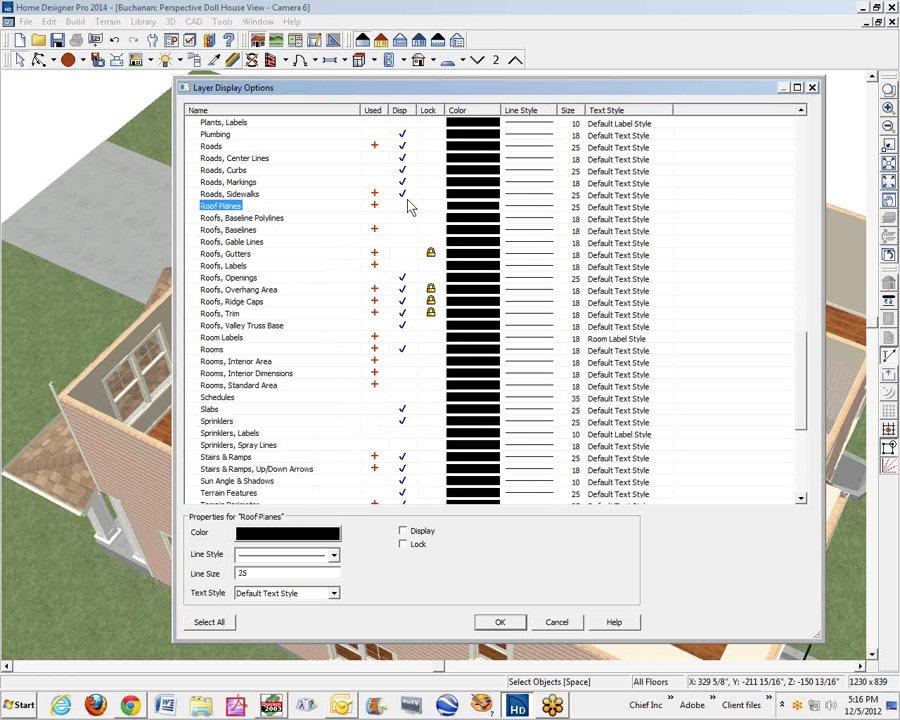
{"action": "left_click", "coordinate": [500, 622]}
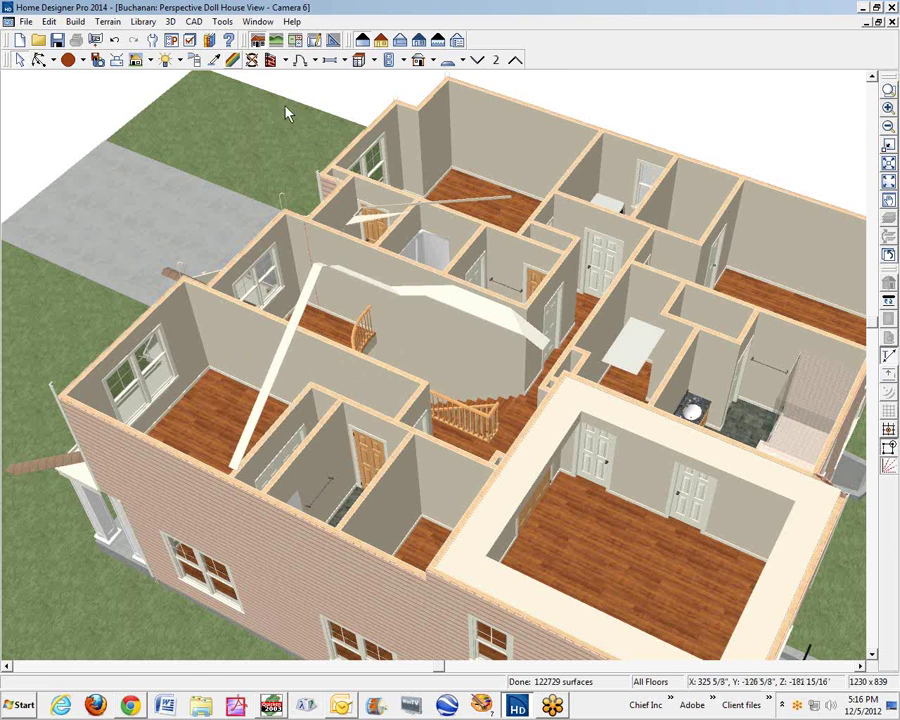
Turn off display of the Roofs Ridge Caps, Overhang Area, Openings, Trim and Valley Truss Base layers in the Doll House View
{"action": "left_click", "coordinate": [148, 39]}
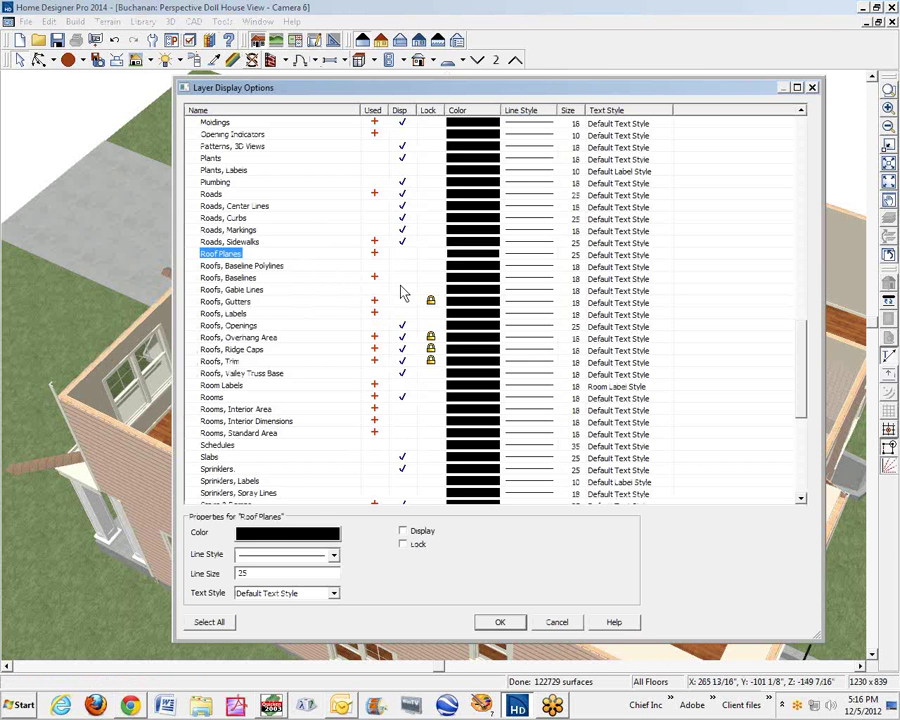
{"action": "left_click", "coordinate": [404, 350]}
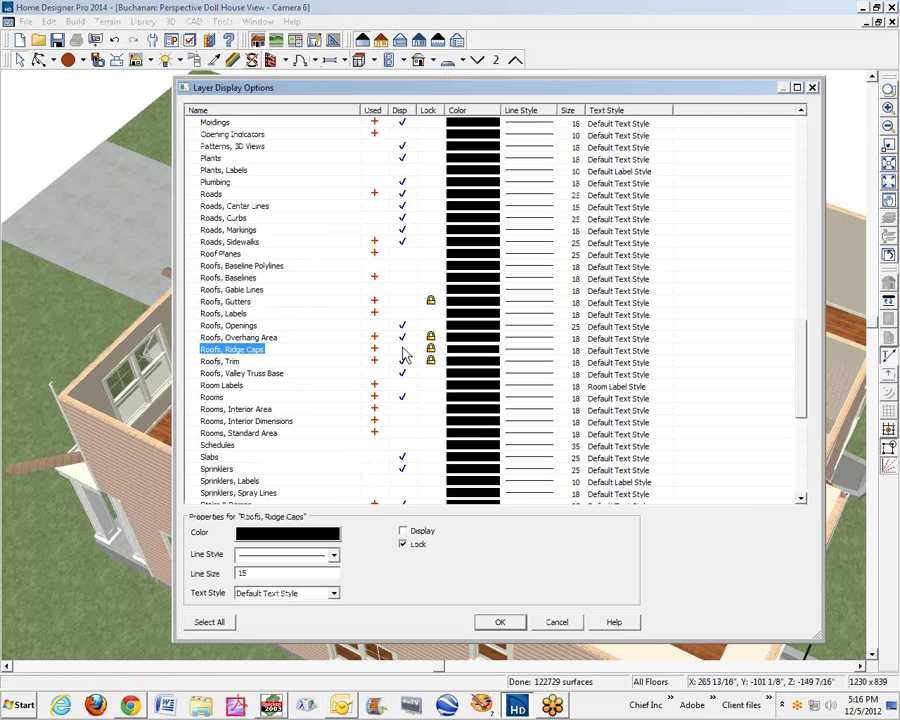
{"action": "left_click", "coordinate": [404, 338]}
{"action": "left_click", "coordinate": [404, 326]}
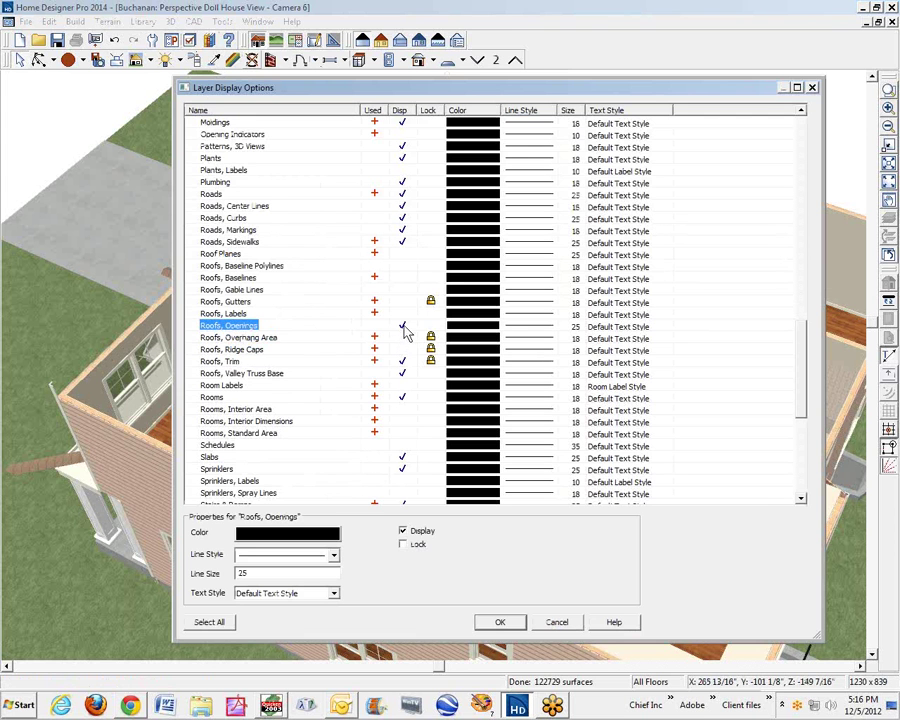
{"action": "left_click", "coordinate": [404, 326]}
{"action": "left_click", "coordinate": [403, 362]}
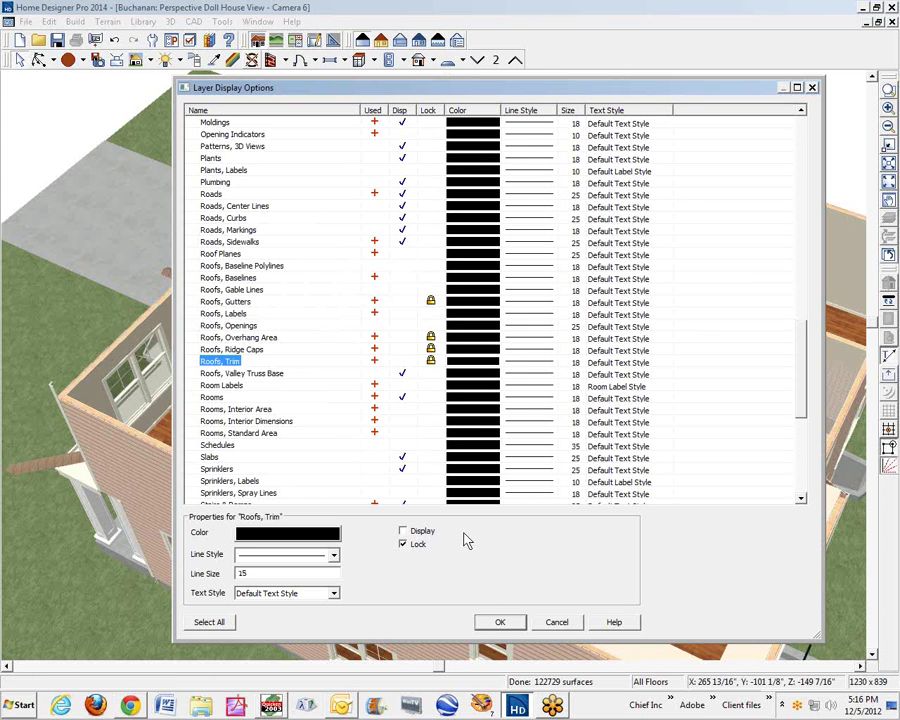
{"action": "key", "text": "Down"}
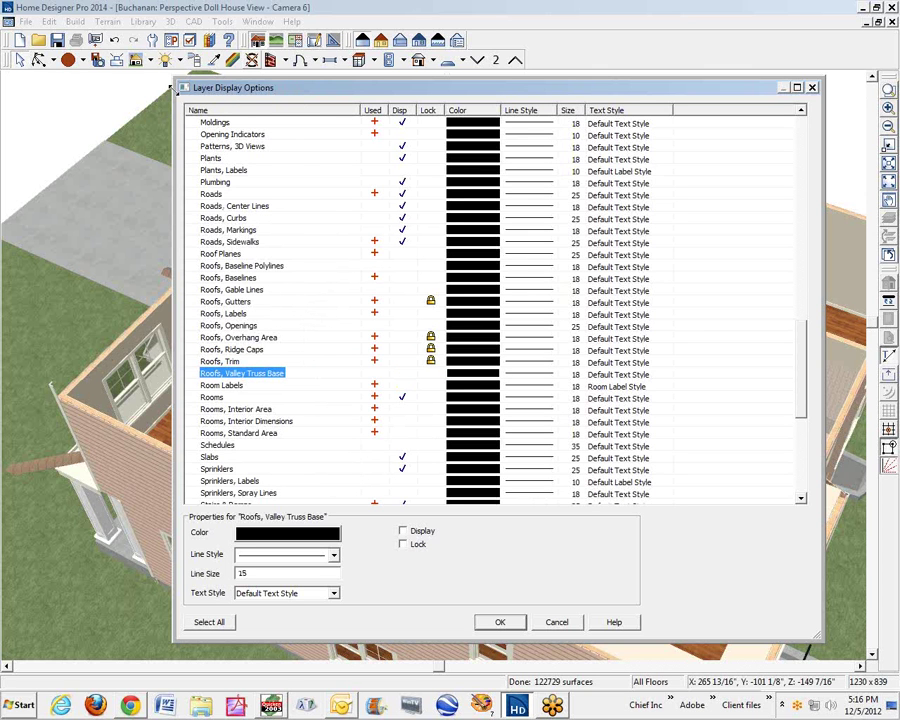
{"action": "left_click", "coordinate": [500, 623]}
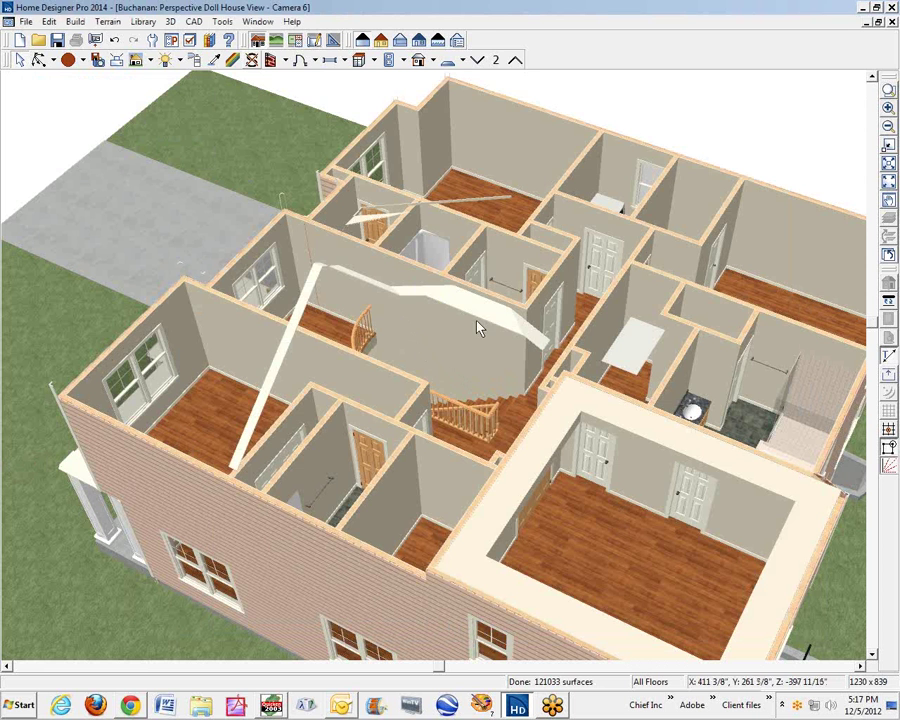
Temporarily delete the remaining white strip surfaces above the corner bedroom, the stair wall and the upper bathroom using the Delete Surface tool
{"action": "scroll", "coordinate": [352, 311], "scroll_direction": "up", "scroll_amount": 3}
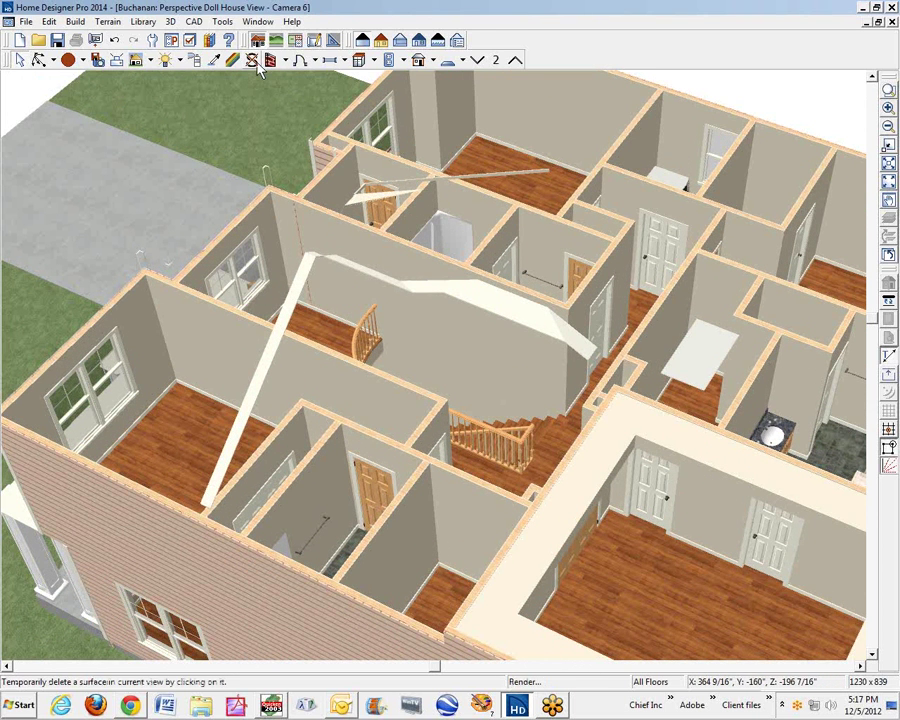
{"action": "left_click", "coordinate": [252, 60]}
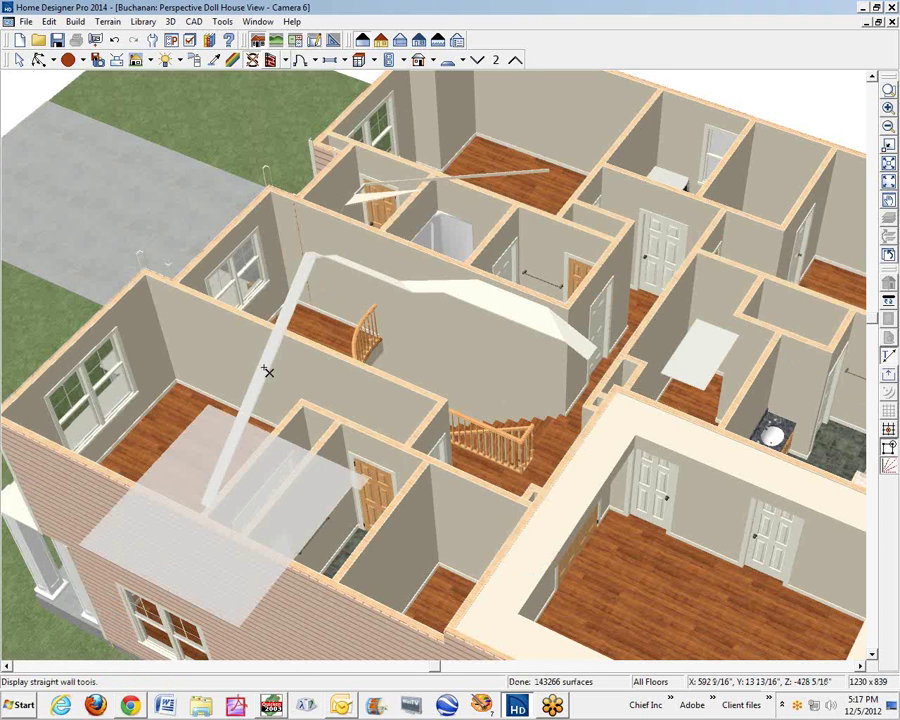
{"action": "left_click", "coordinate": [267, 368]}
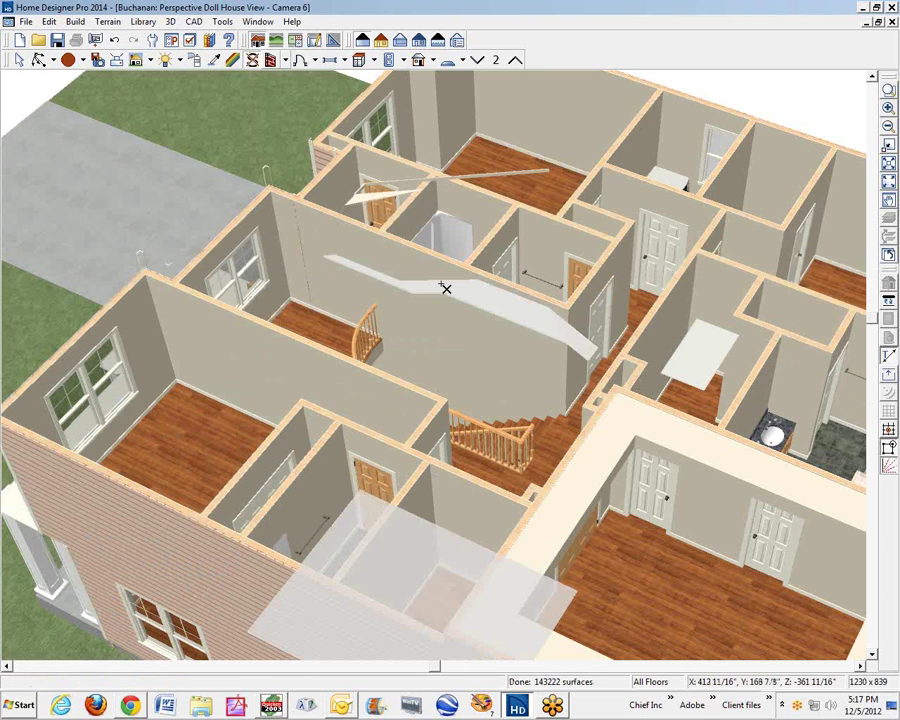
{"action": "left_click", "coordinate": [457, 294]}
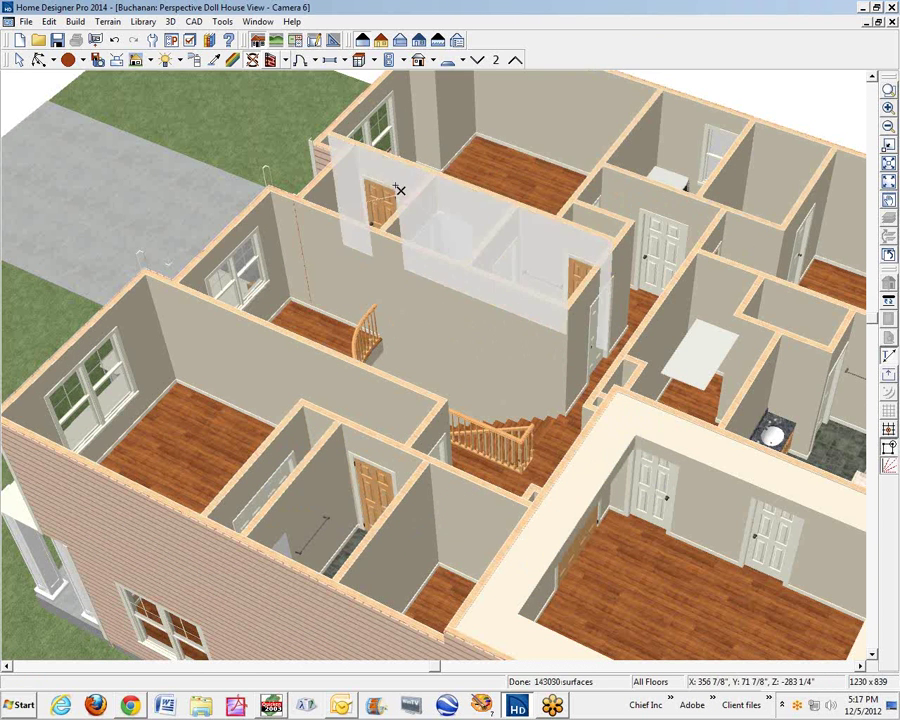
{"action": "scroll", "coordinate": [392, 192], "scroll_direction": "up", "scroll_amount": 6}
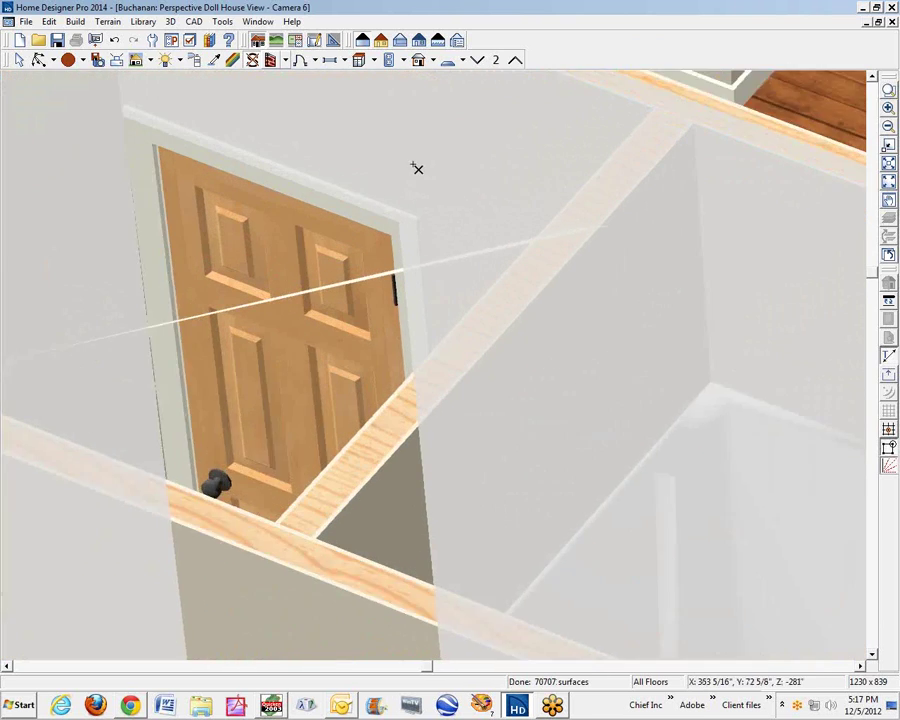
{"action": "scroll", "coordinate": [417, 168], "scroll_direction": "up", "scroll_amount": 4}
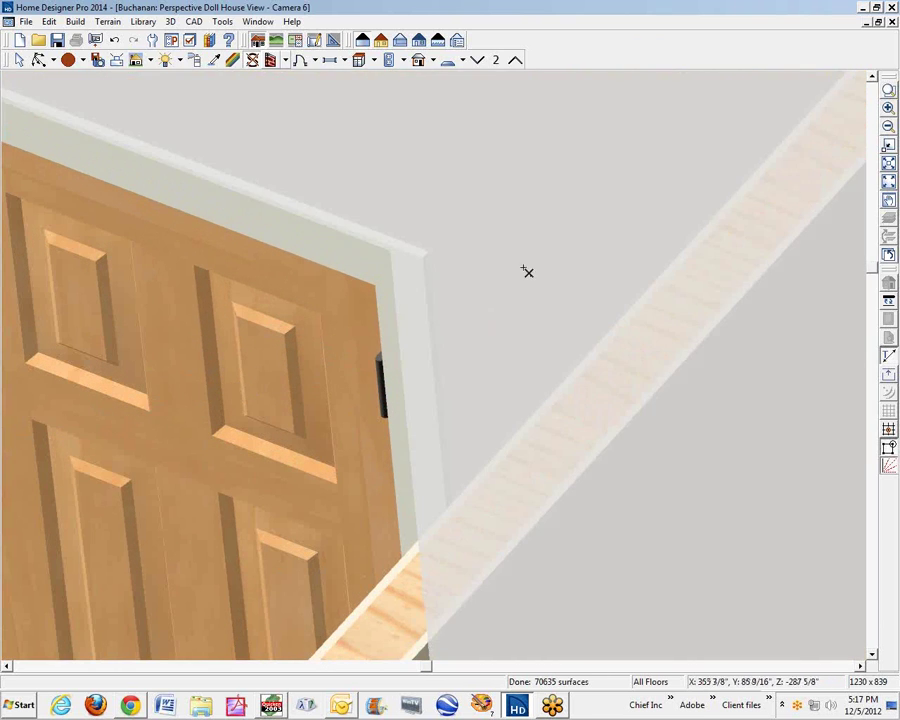
{"action": "key", "text": "space"}
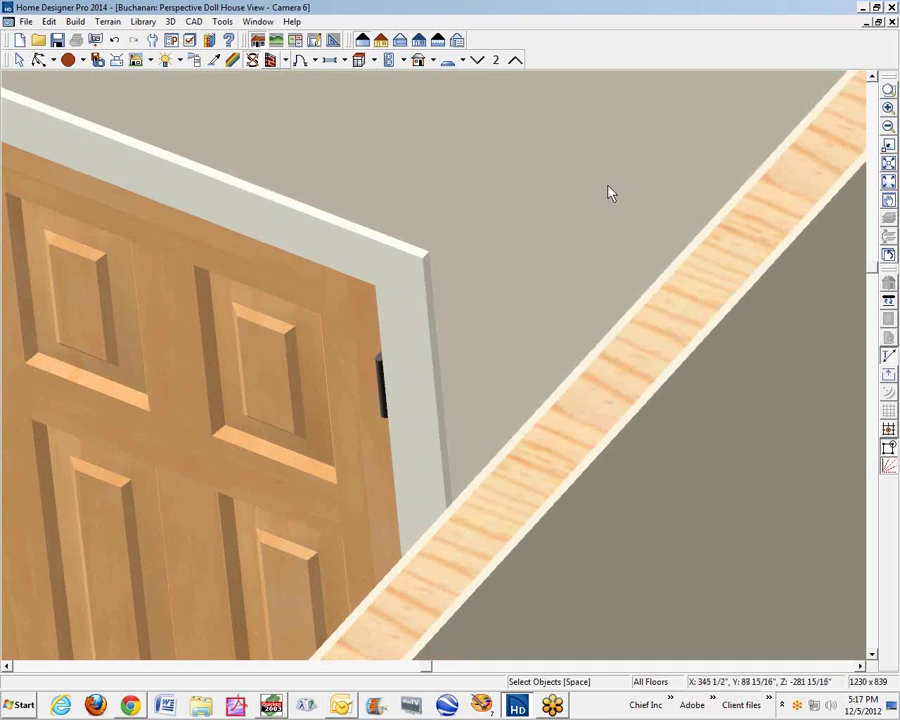
Examine the whole upper floor from the opposite side and the tray-ceiling room up close, and close the Doll House View
{"action": "left_click", "coordinate": [888, 148]}
{"action": "left_click", "coordinate": [888, 129]}
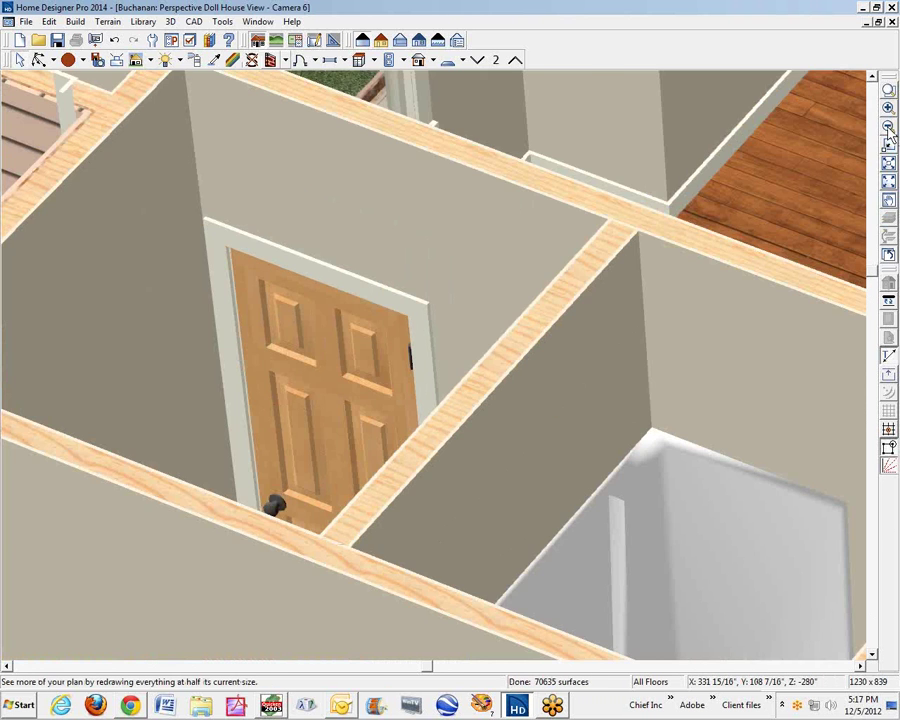
{"action": "left_click", "coordinate": [888, 129]}
{"action": "left_click", "coordinate": [888, 129]}
{"action": "left_click", "coordinate": [888, 129]}
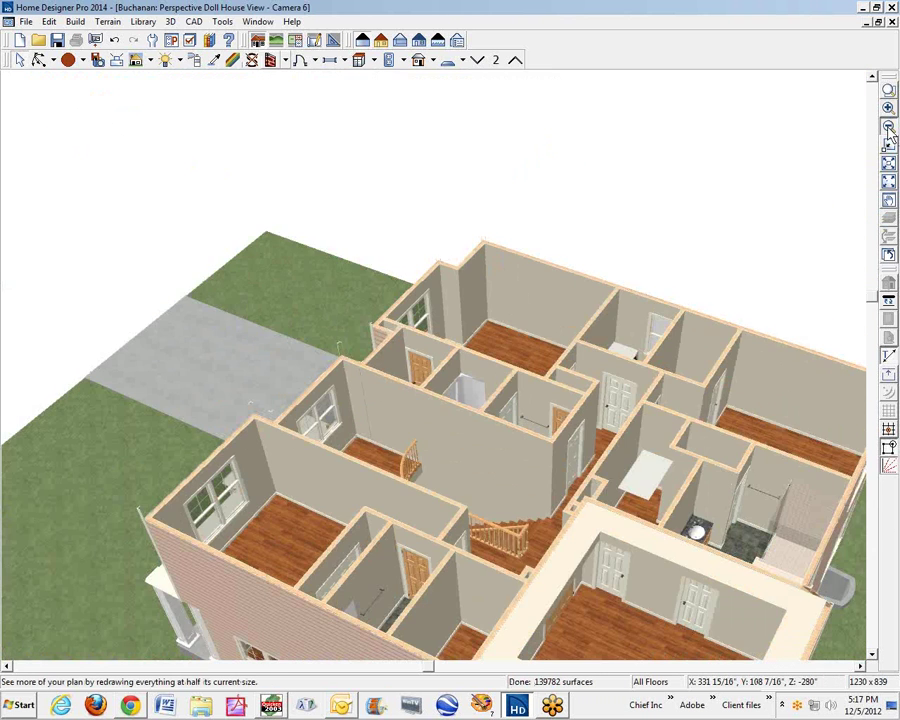
{"action": "left_click", "coordinate": [888, 129]}
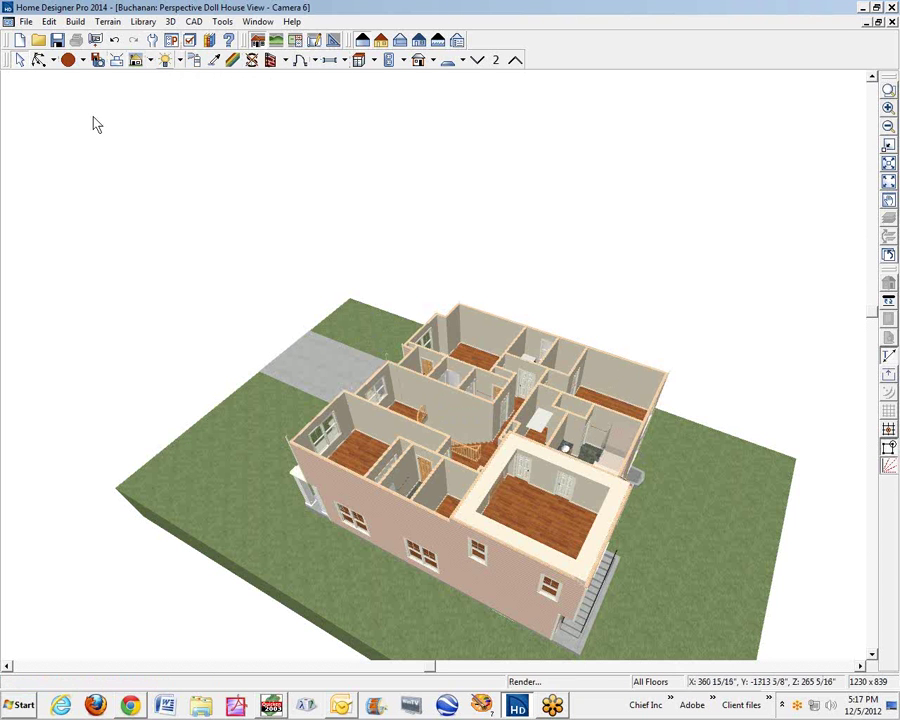
{"action": "left_click", "coordinate": [38, 60]}
{"action": "left_click_drag", "start_coordinate": [544, 414], "coordinate": [267, 344]}
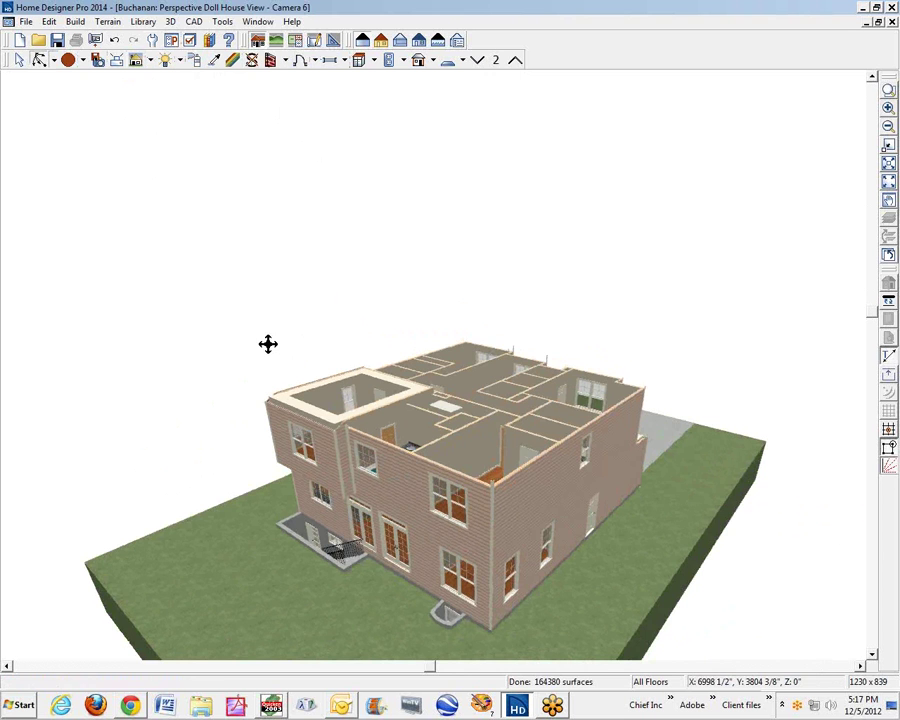
{"action": "left_click_drag", "start_coordinate": [430, 456], "coordinate": [430, 309]}
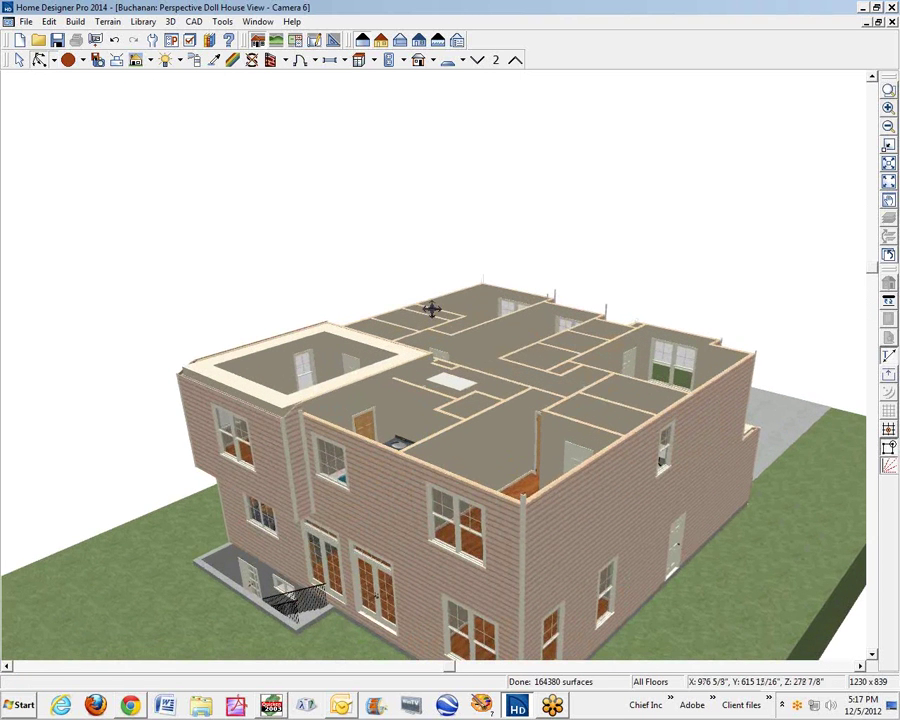
{"action": "scroll", "coordinate": [232, 376], "scroll_direction": "up", "scroll_amount": 5}
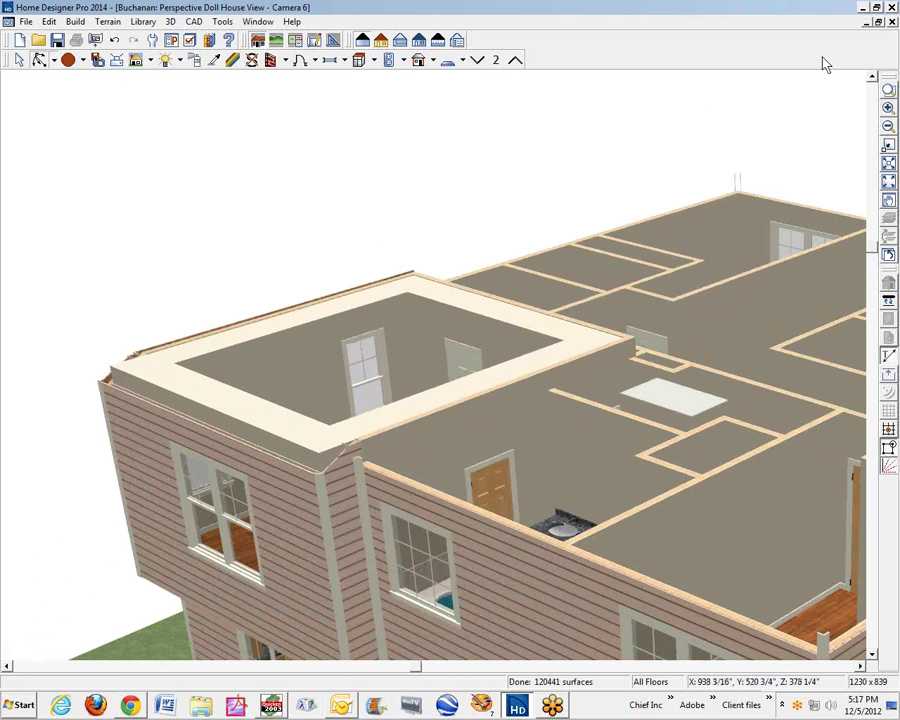
{"action": "left_click", "coordinate": [891, 21]}
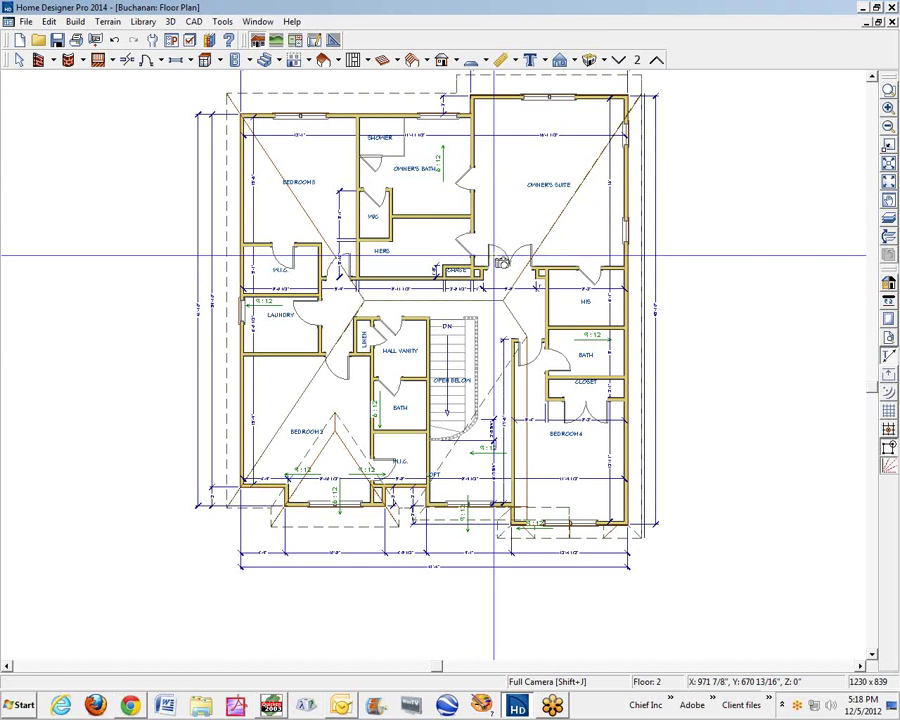
View the Owner's Suite tray ceiling with a Full Camera, check the layer display options without changes, and close the view
{"action": "left_click_drag", "start_coordinate": [493, 255], "coordinate": [490, 149]}
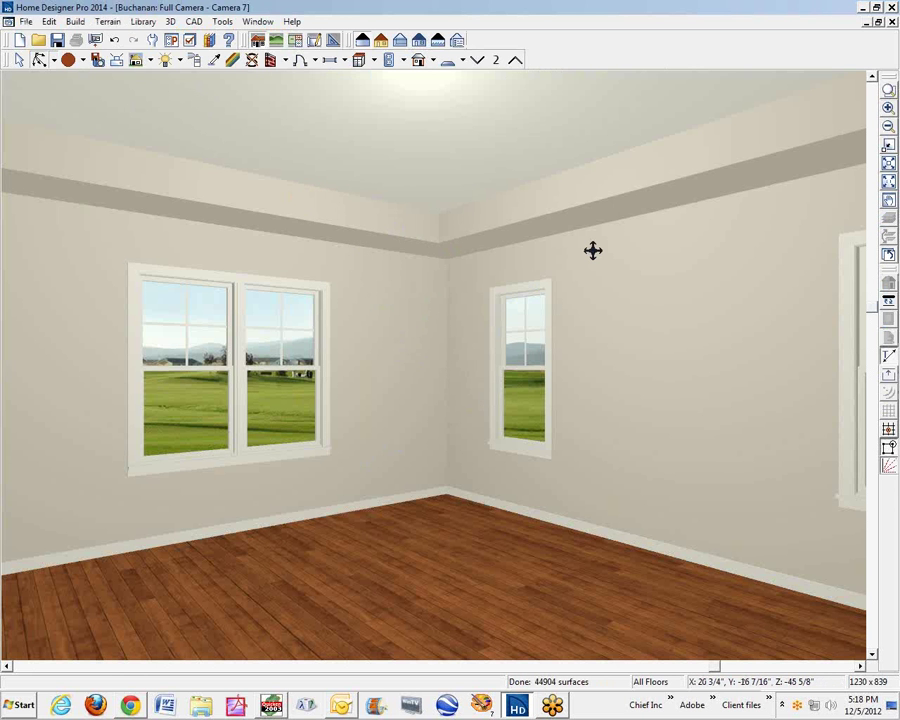
{"action": "left_click", "coordinate": [196, 46]}
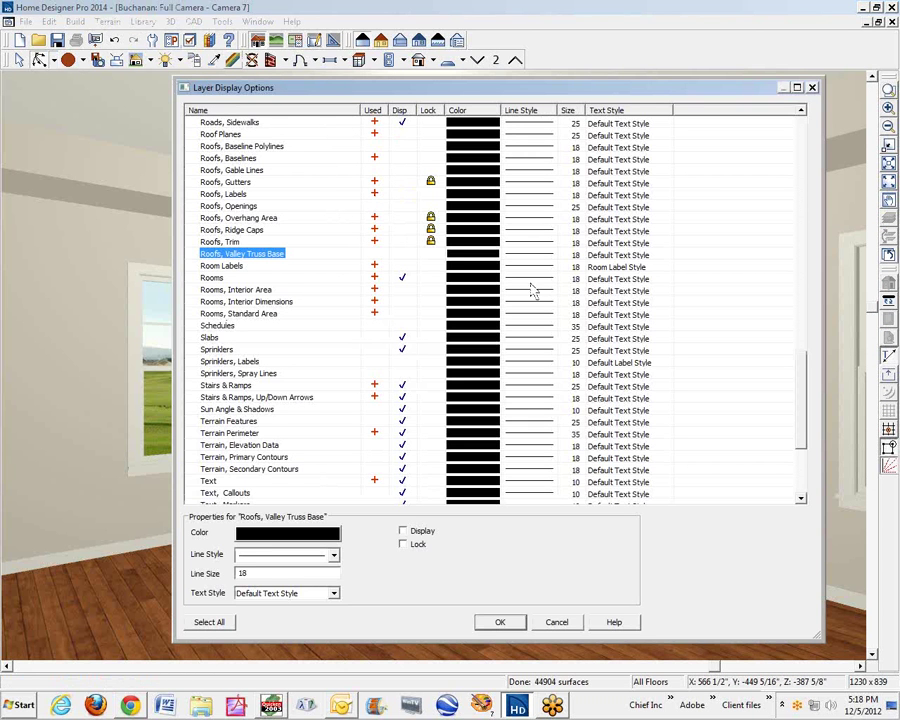
{"action": "left_click", "coordinate": [558, 623]}
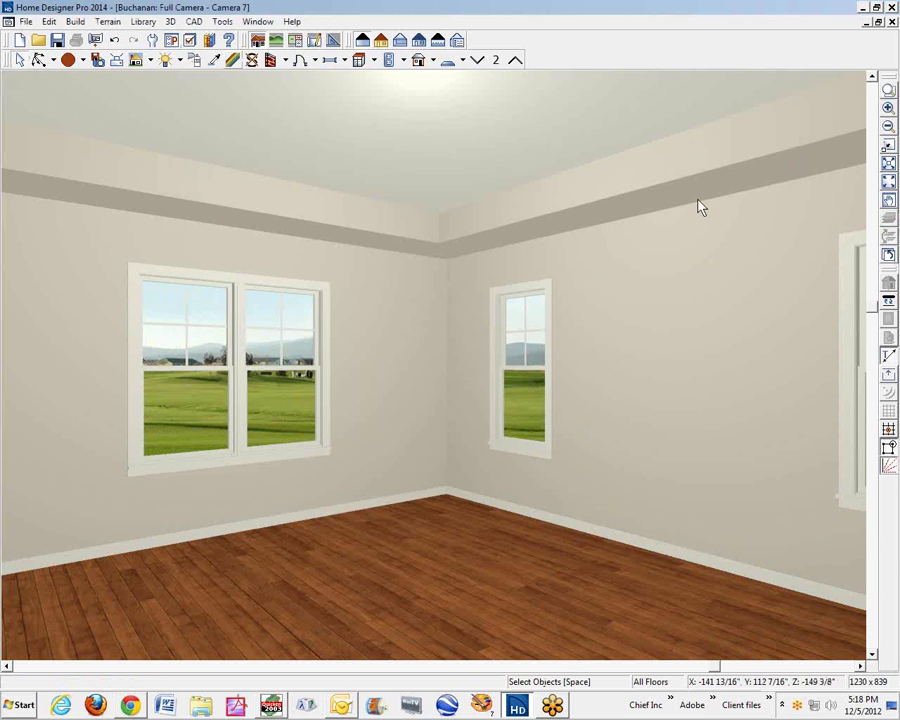
{"action": "left_click", "coordinate": [891, 22]}
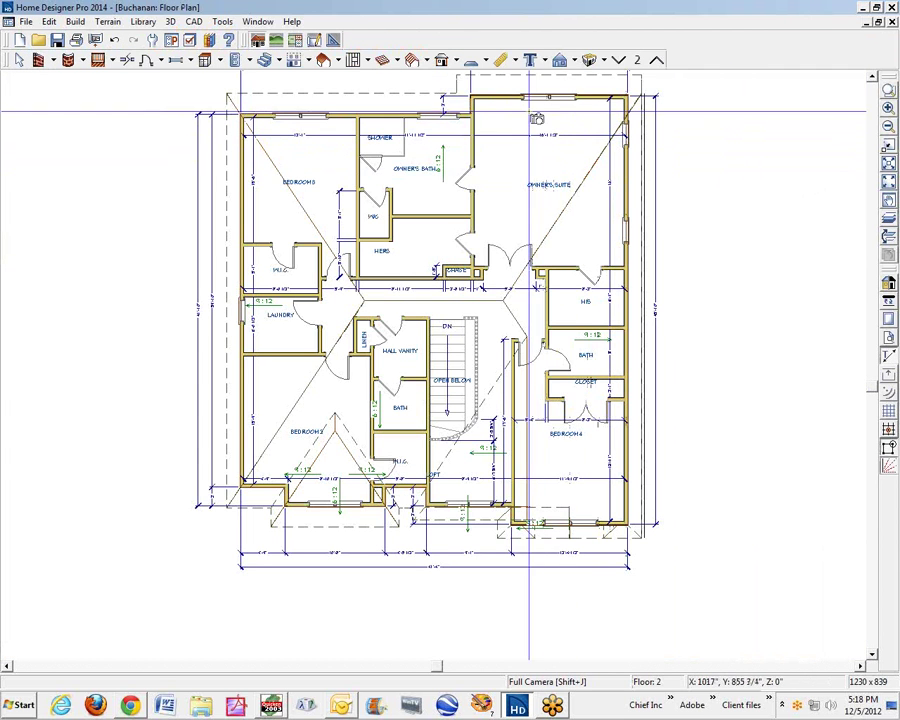
Show floor 1 of the plan and create a Full Camera view from the open room toward the kitchen
{"action": "left_click", "coordinate": [619, 61]}
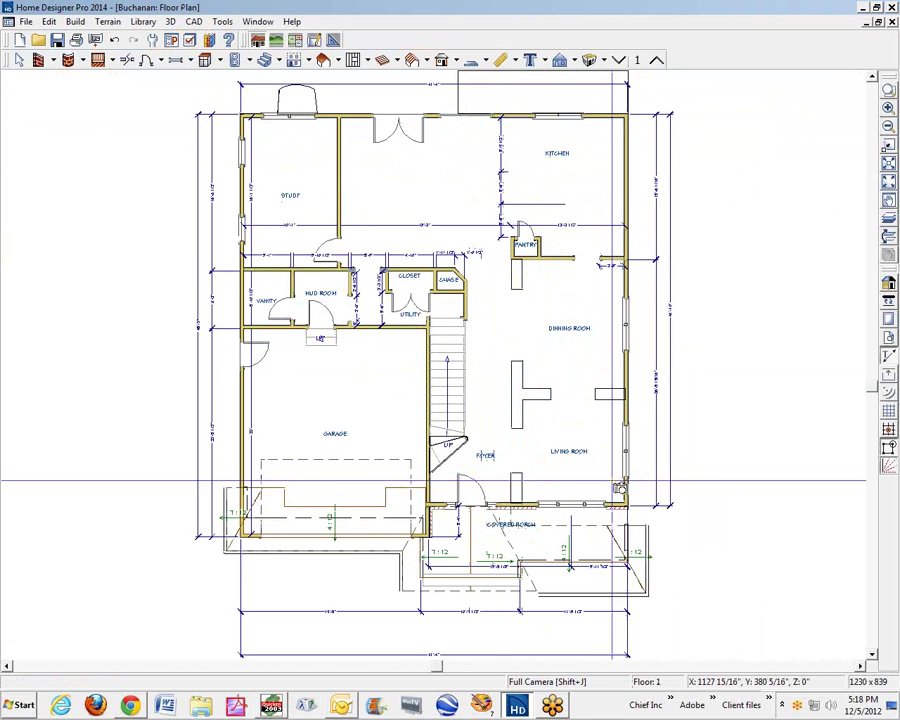
{"action": "mouse_move", "coordinate": [616, 486]}
{"action": "left_mouse_down"}
{"action": "mouse_move", "coordinate": [494, 395]}
{"action": "mouse_move", "coordinate": [598, 446]}
{"action": "mouse_move", "coordinate": [632, 488]}
{"action": "mouse_move", "coordinate": [612, 484]}
{"action": "mouse_move", "coordinate": [626, 487]}
{"action": "mouse_move", "coordinate": [612, 484]}
{"action": "mouse_move", "coordinate": [610, 466]}
{"action": "left_mouse_up"}
{"action": "left_click_drag", "start_coordinate": [343, 237], "coordinate": [540, 175]}
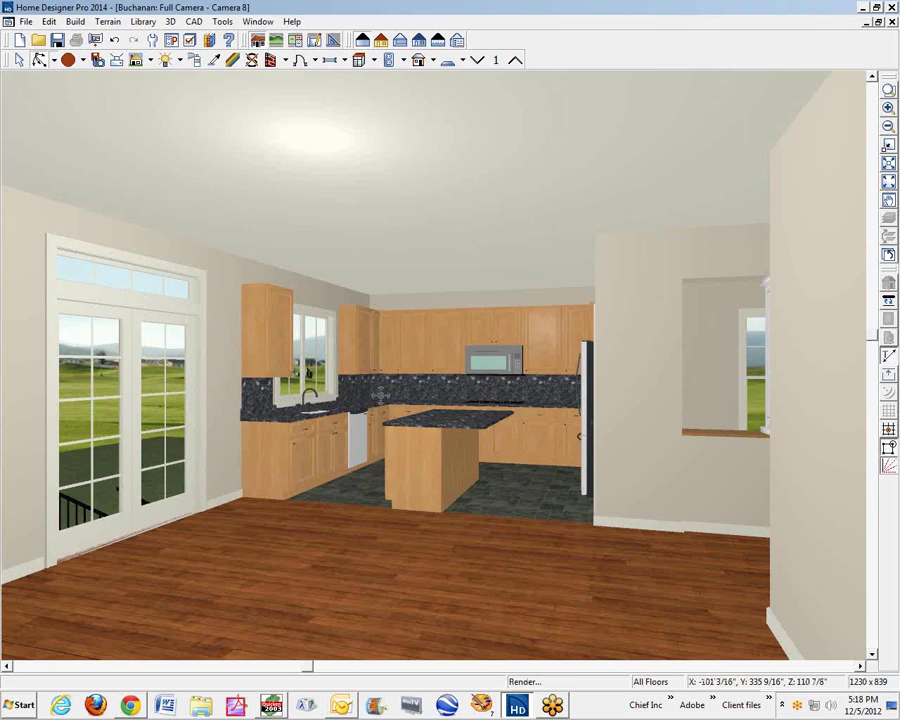
Examine the kitchen's cabinets, island and appliances from a closer viewpoint, and close the camera view
{"action": "left_click_drag", "start_coordinate": [373, 397], "coordinate": [145, 310]}
{"action": "left_click_drag", "start_coordinate": [516, 384], "coordinate": [362, 476]}
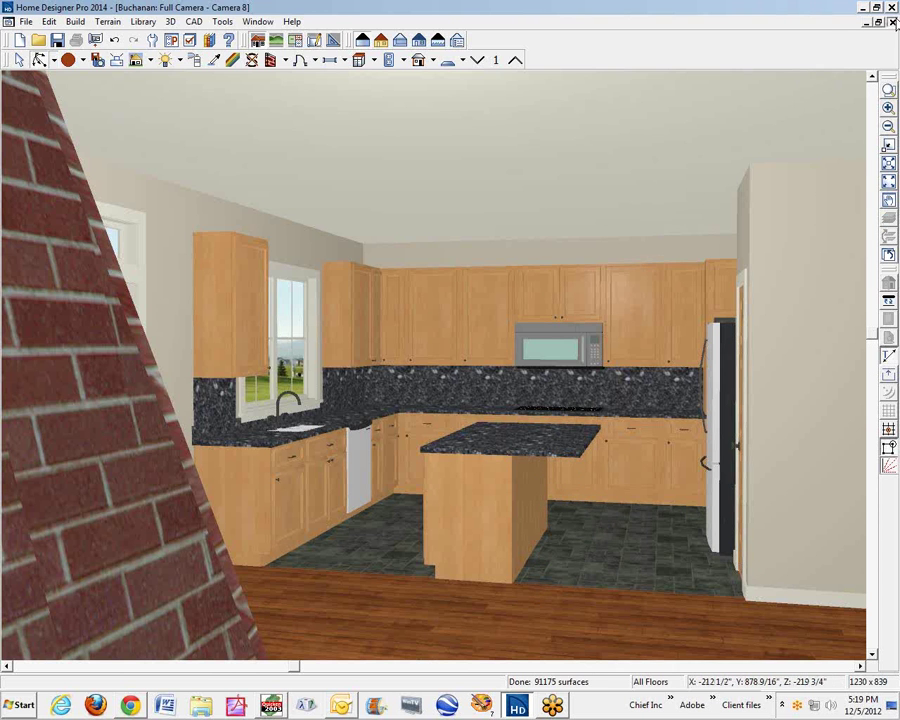
{"action": "left_click", "coordinate": [891, 21]}
Create a Full Camera view from the living room toward the foyer staircase
{"action": "scroll", "coordinate": [471, 469], "scroll_direction": "up", "scroll_amount": 3}
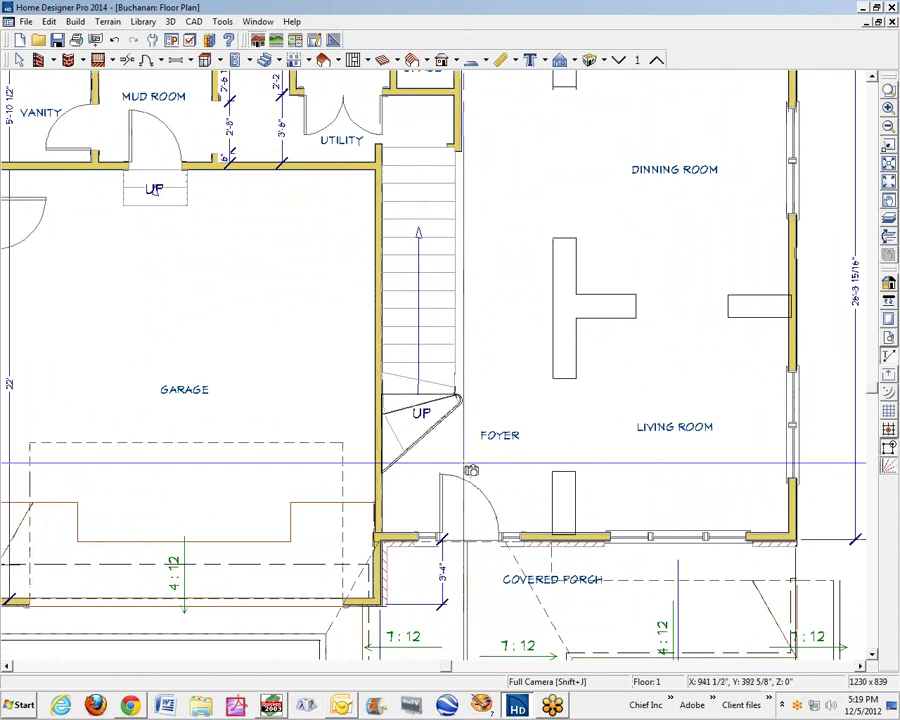
{"action": "scroll", "coordinate": [471, 469], "scroll_direction": "up", "scroll_amount": 1}
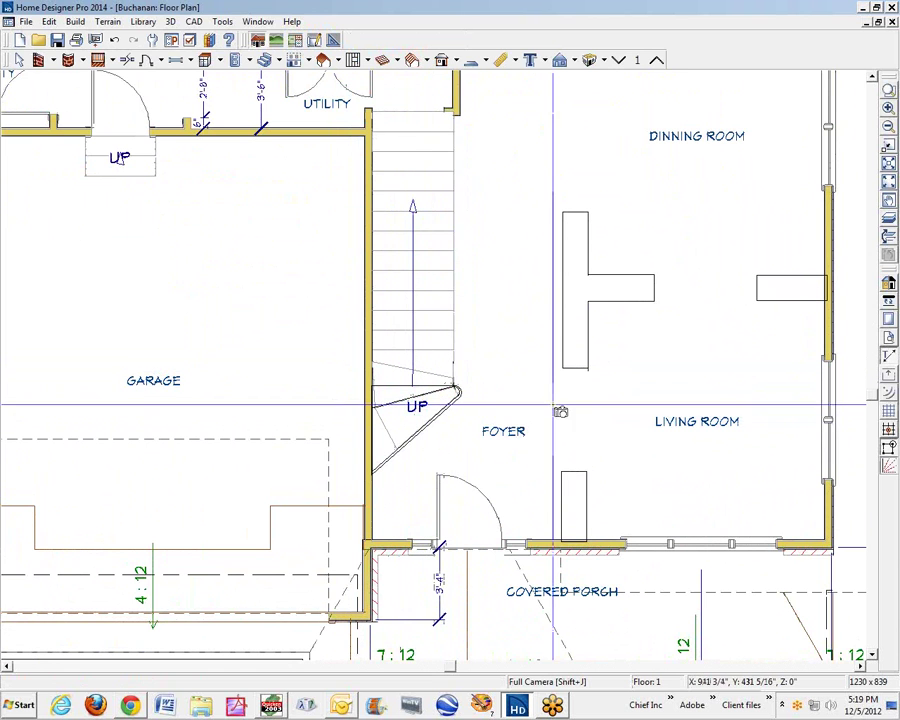
{"action": "left_click_drag", "start_coordinate": [689, 467], "coordinate": [506, 403]}
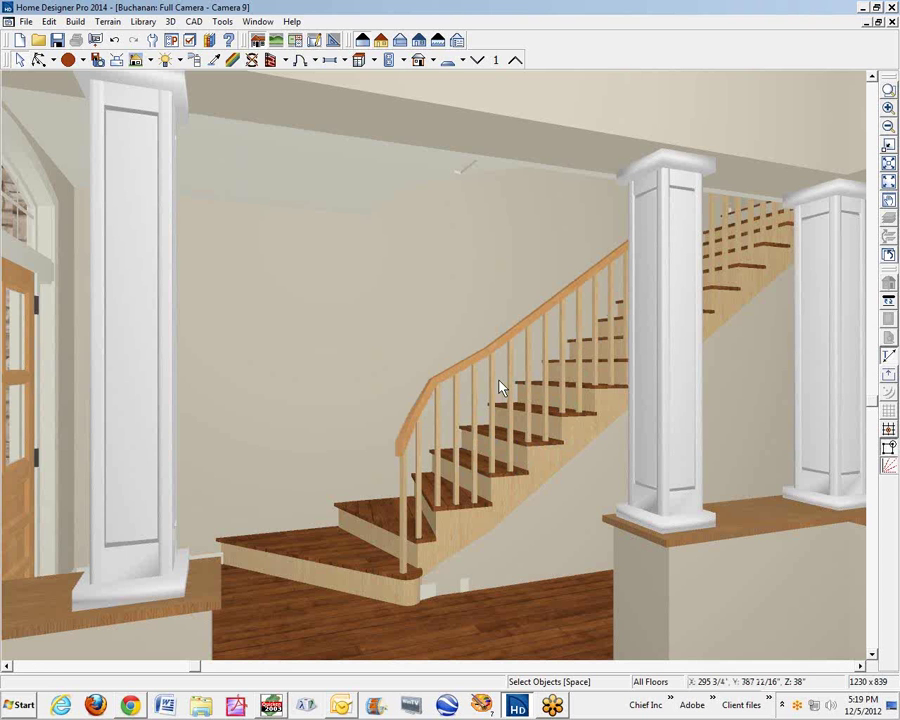
Check the general specification of the foyer staircase without changing it, and deselect the staircase
{"action": "double_click", "coordinate": [550, 456]}
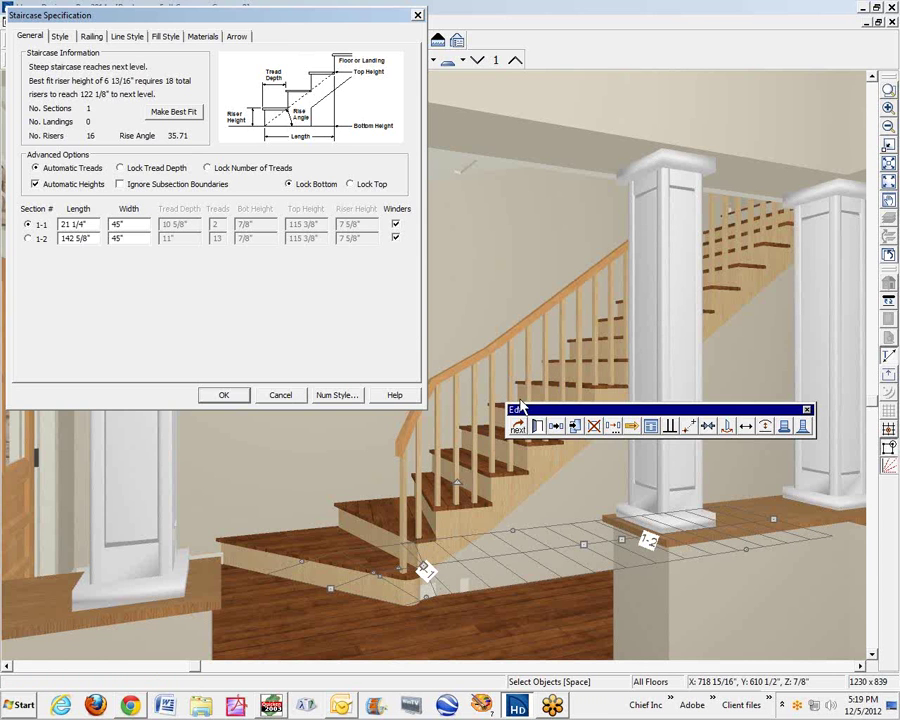
{"action": "left_click", "coordinate": [275, 395]}
{"action": "key", "text": "Escape"}
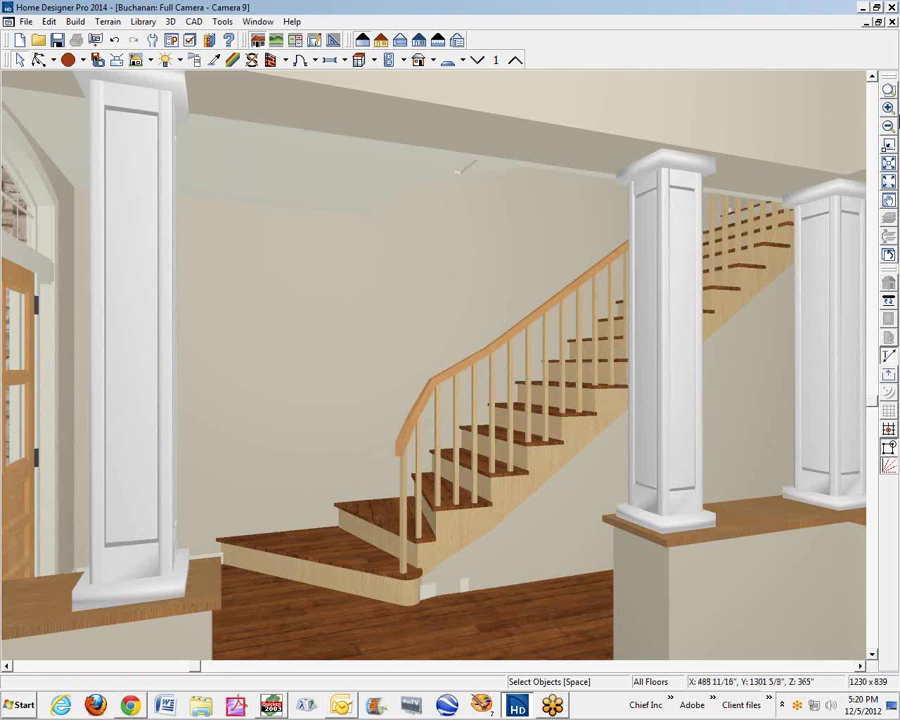
Close the staircase camera view and save the plan
{"action": "left_click", "coordinate": [892, 23]}
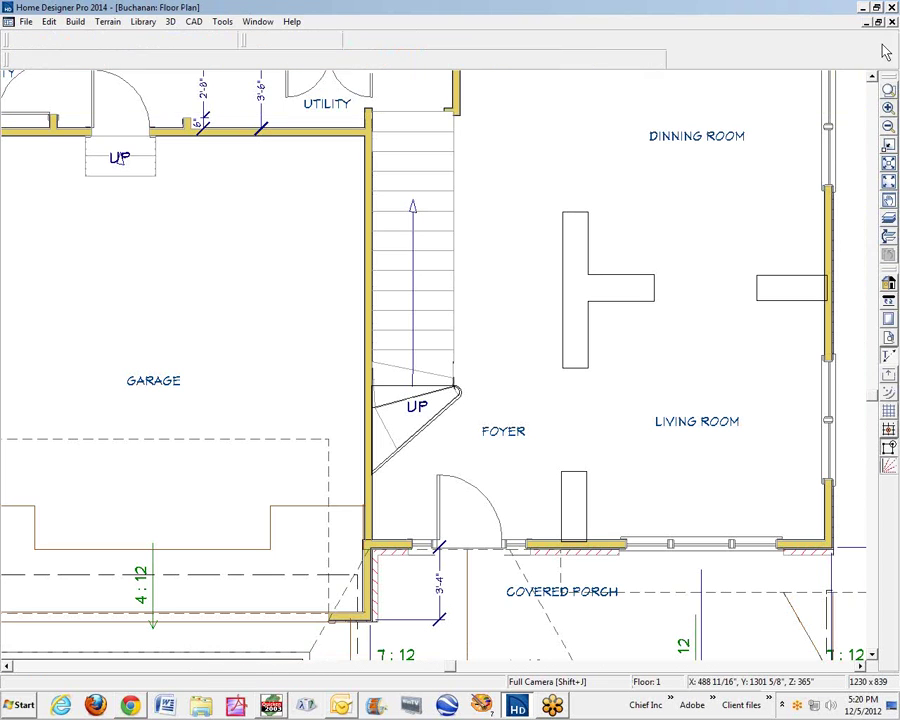
{"action": "left_click", "coordinate": [26, 21]}
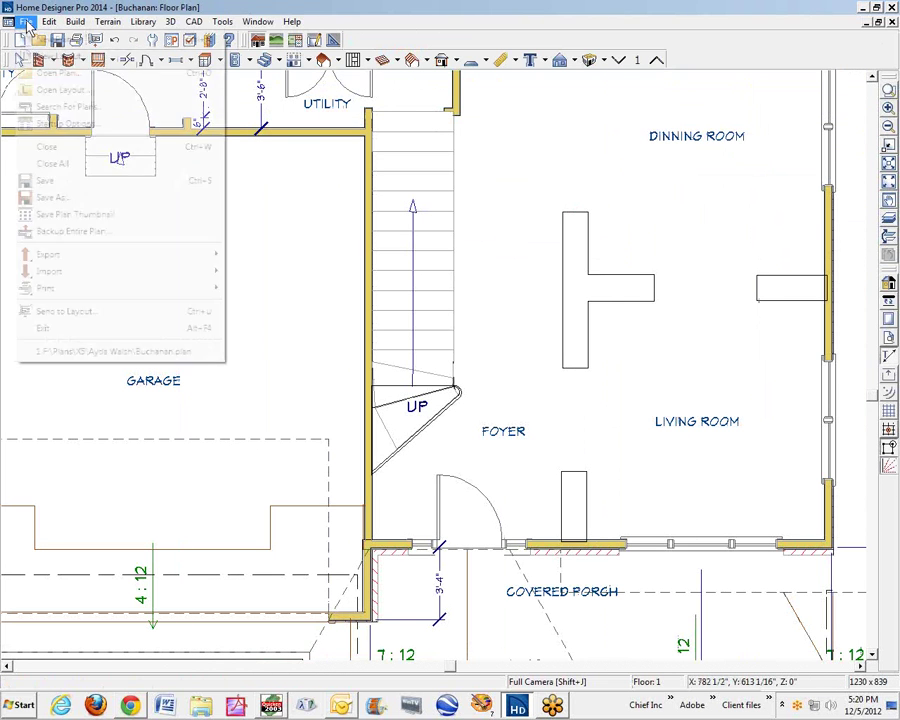
{"action": "left_click", "coordinate": [60, 180]}
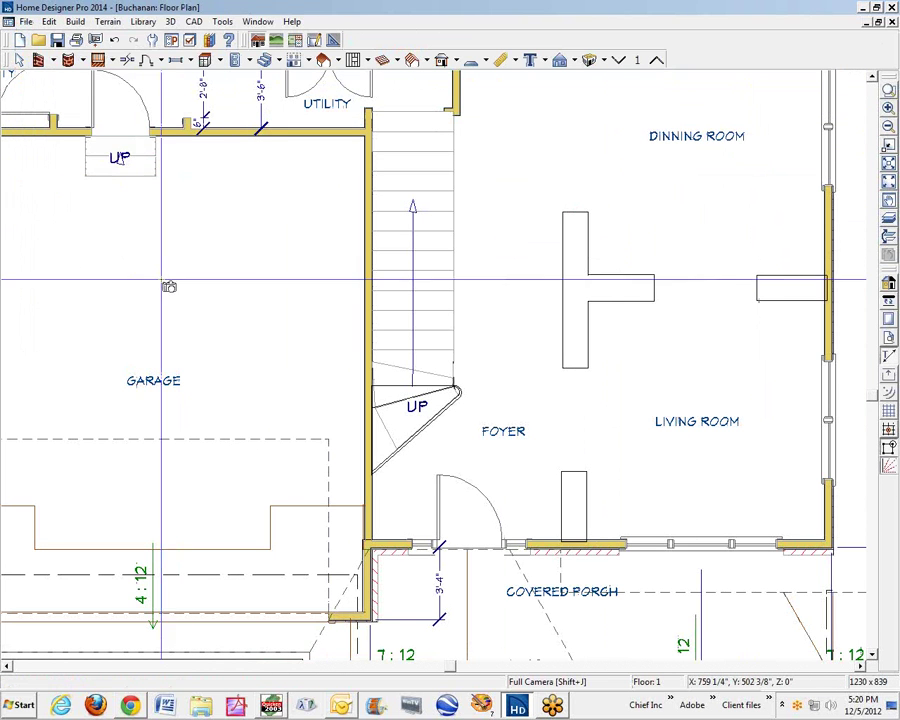